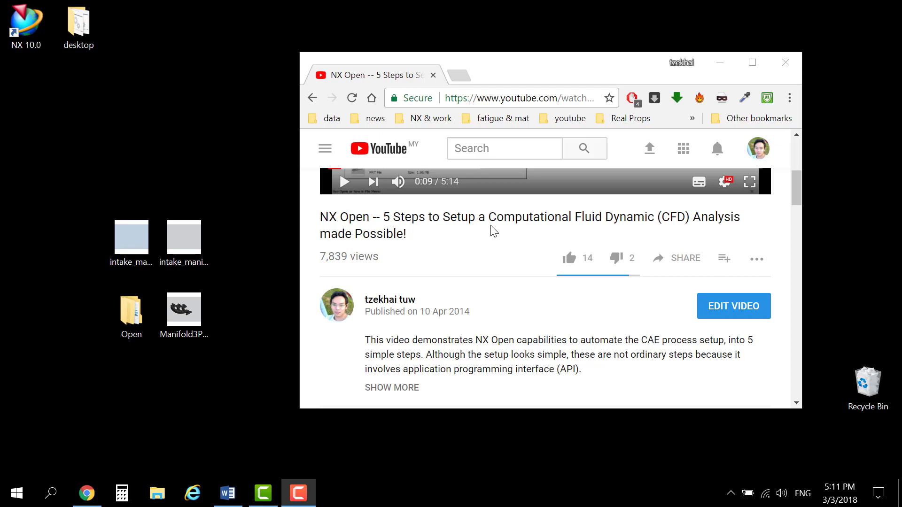
Step: Pause the tutorial video, close the browser, and return to the Word notes document
scroll(451, 278, "up", 3)
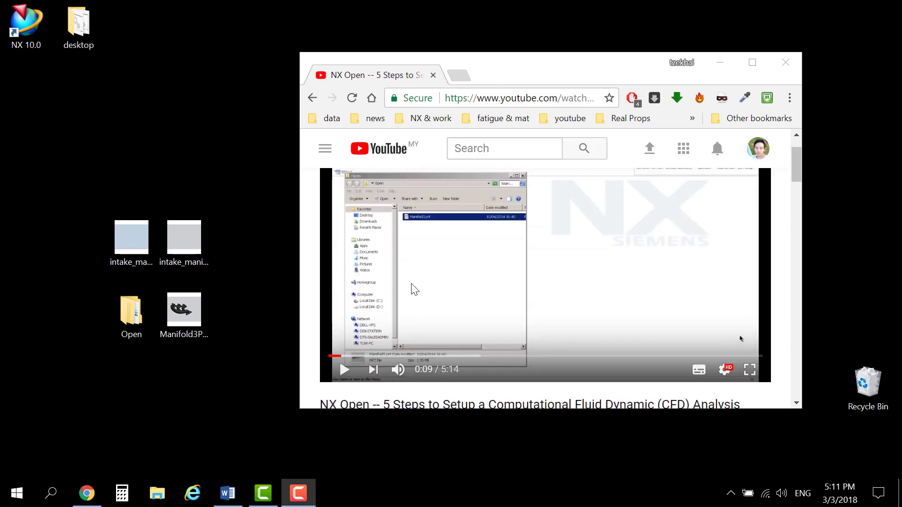
scroll(480, 331, "down", 1)
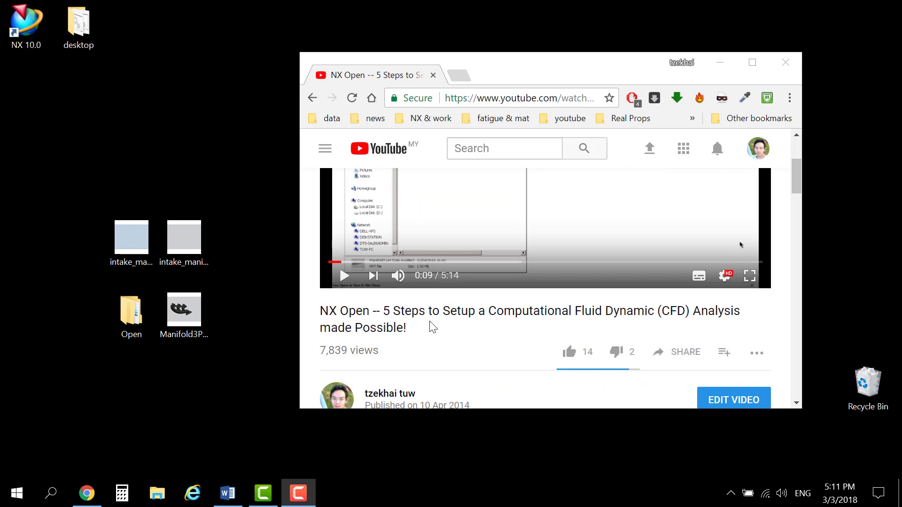
scroll(428, 263, "up", 3)
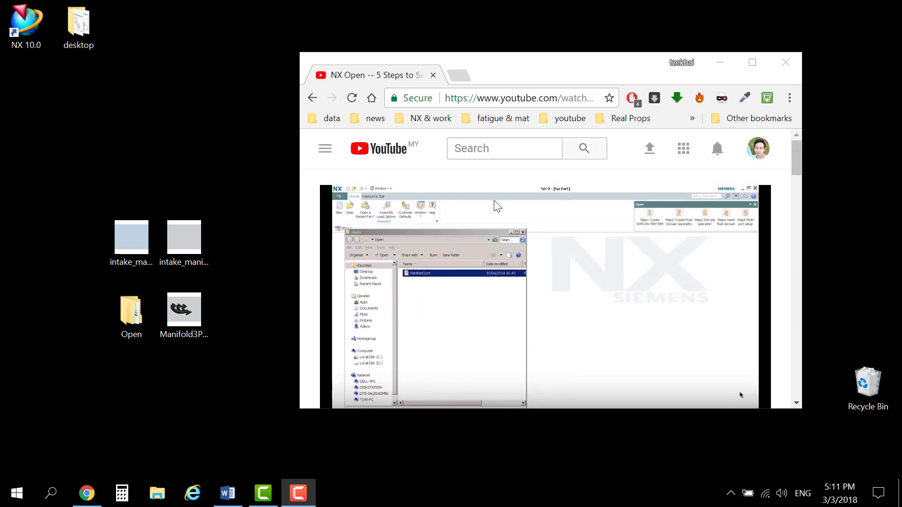
key("space")
scroll(595, 268, "down", 4)
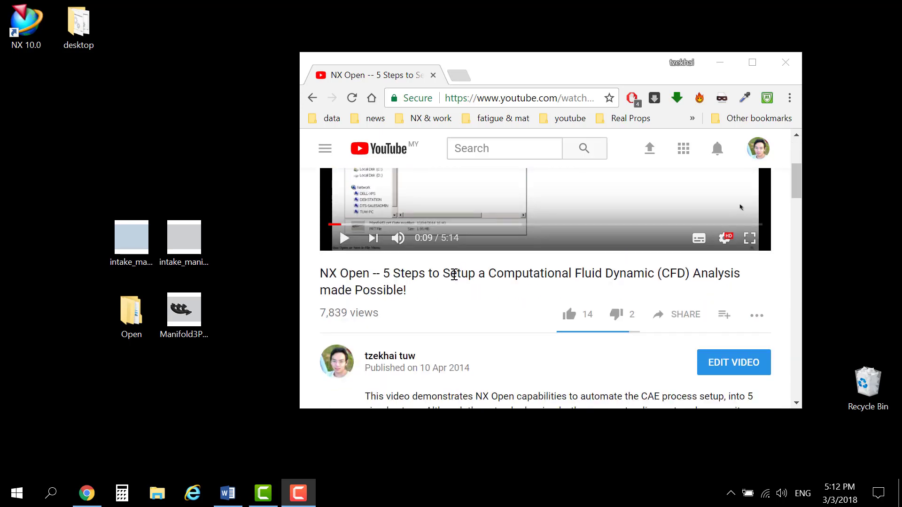
scroll(454, 275, "down", 5)
scroll(470, 302, "up", 5)
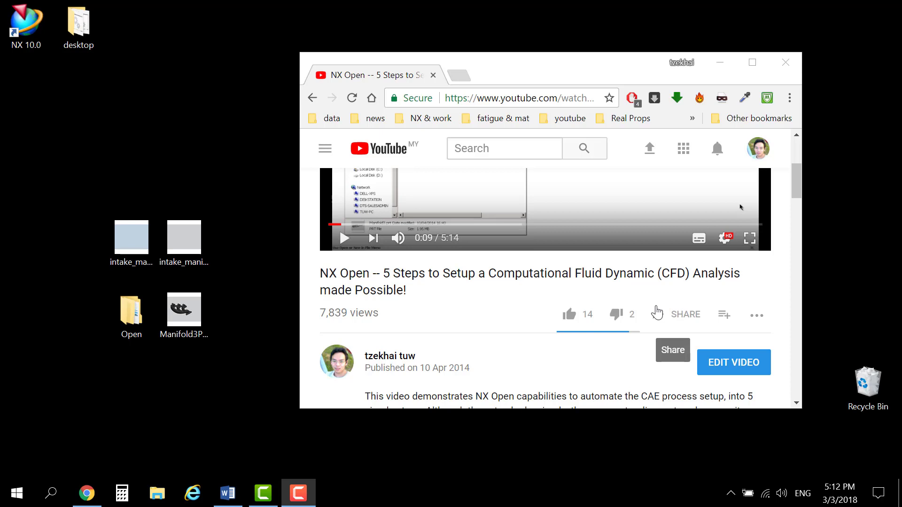
left_click(784, 63)
left_click(228, 493)
Step: Highlight item 1 of the list and its bracketed template types
left_click(363, 379)
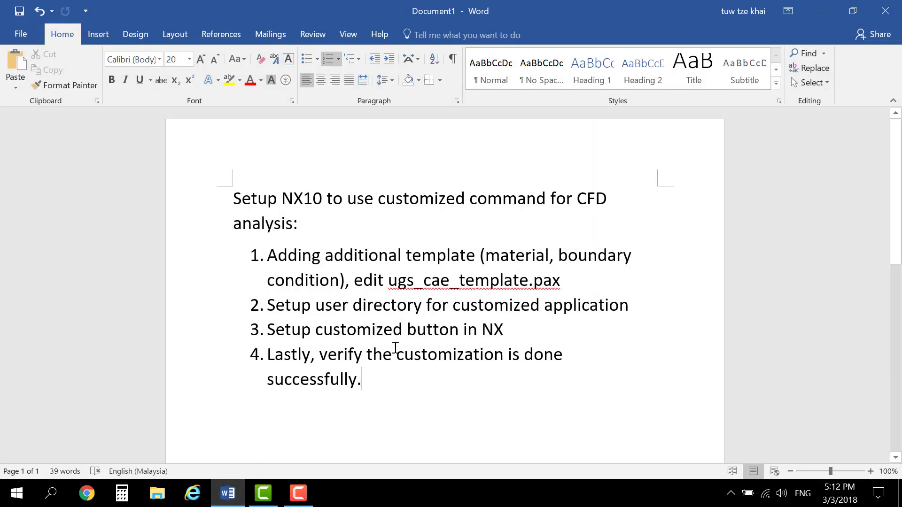
left_click_drag(269, 257, 562, 282)
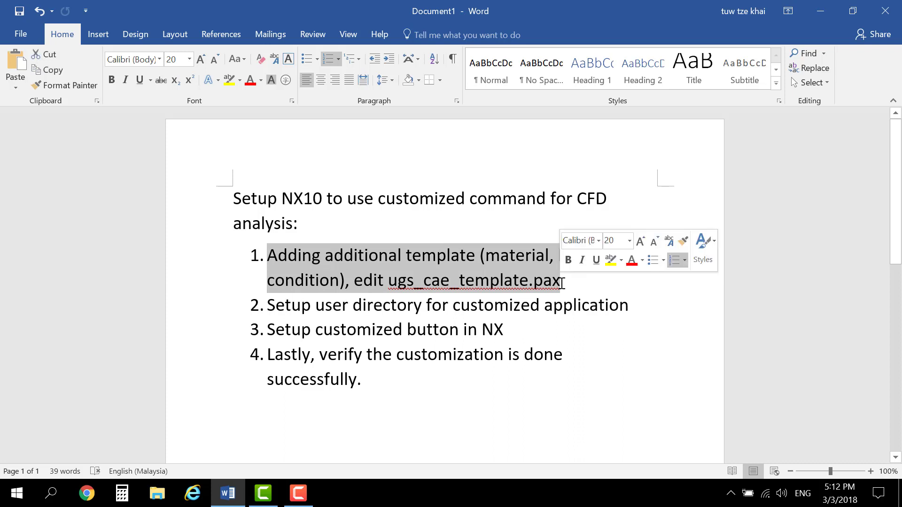
left_click(574, 281)
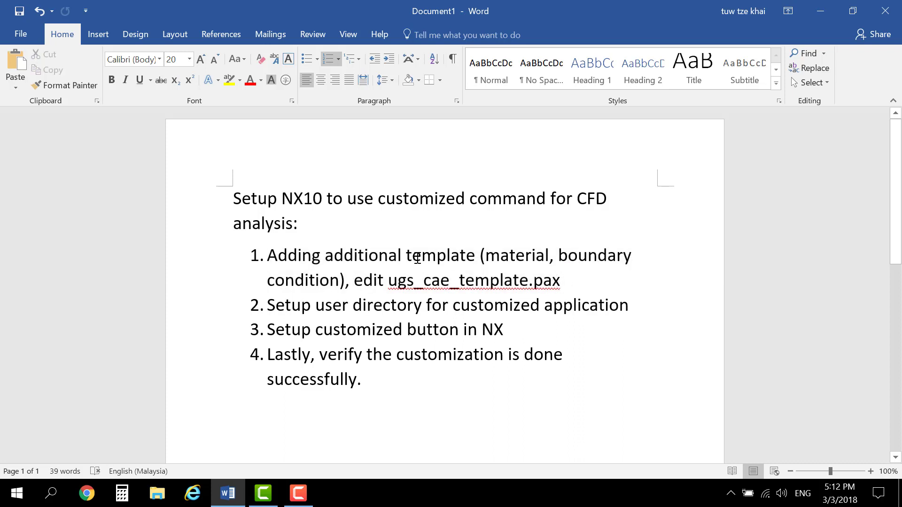
double_click(439, 258)
left_click_drag(501, 257, 354, 281)
left_click(505, 277)
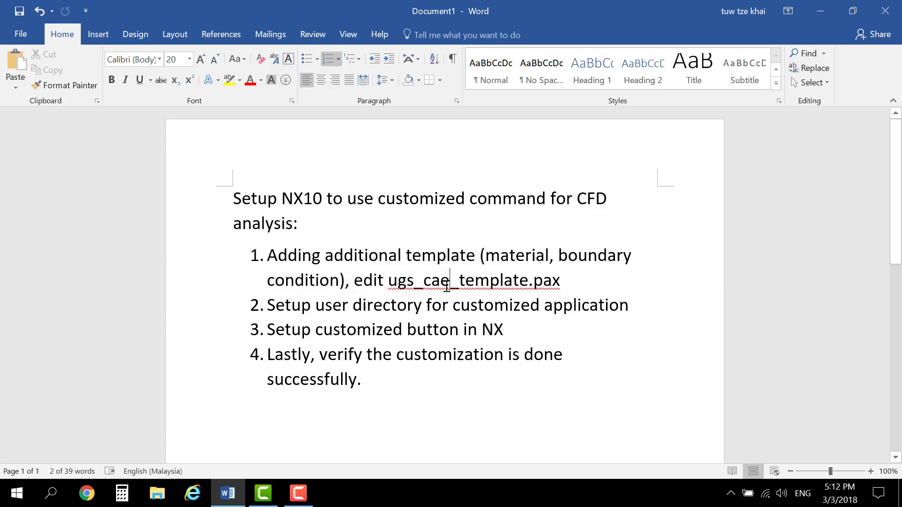
left_click_drag(404, 257, 470, 259)
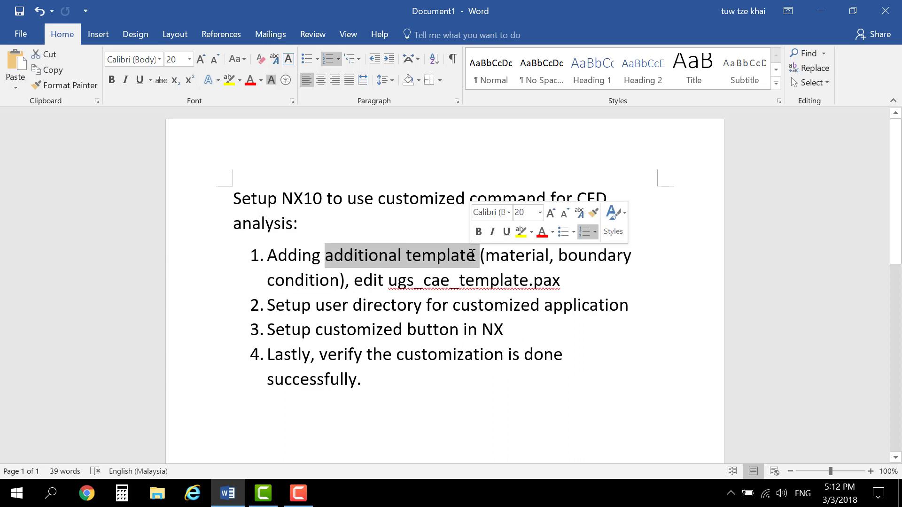
left_click(505, 277)
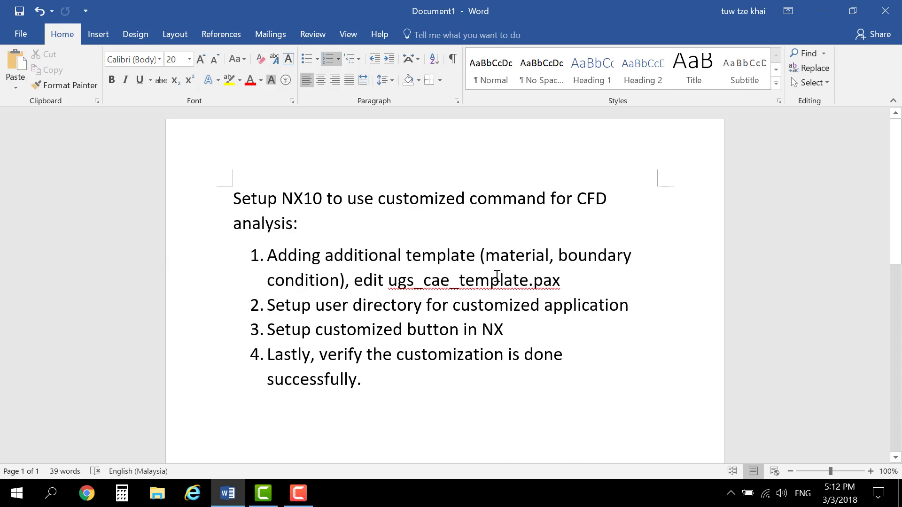
Step: Highlight 'CFD' in the title, then 'material, boundary' and 'edit ugs_cae_template.pax' in item 1
double_click(584, 198)
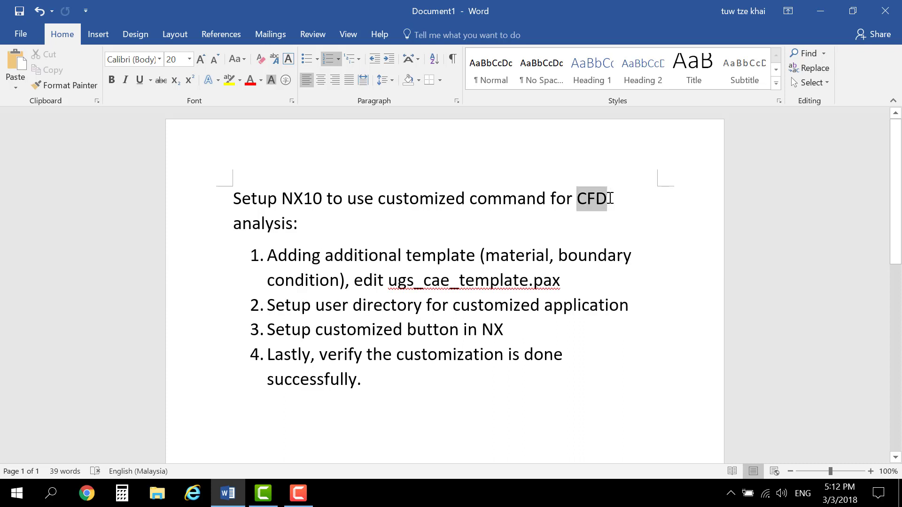
double_click(527, 253)
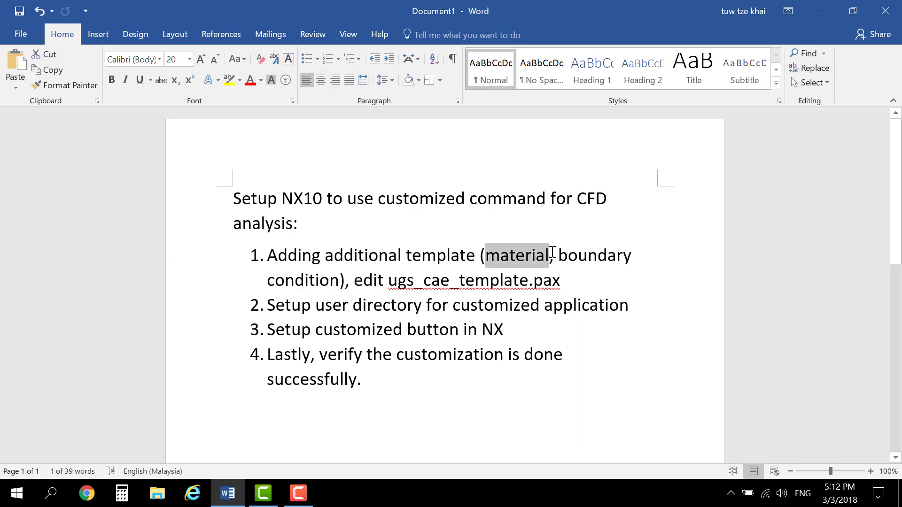
left_click_drag(552, 252, 422, 272)
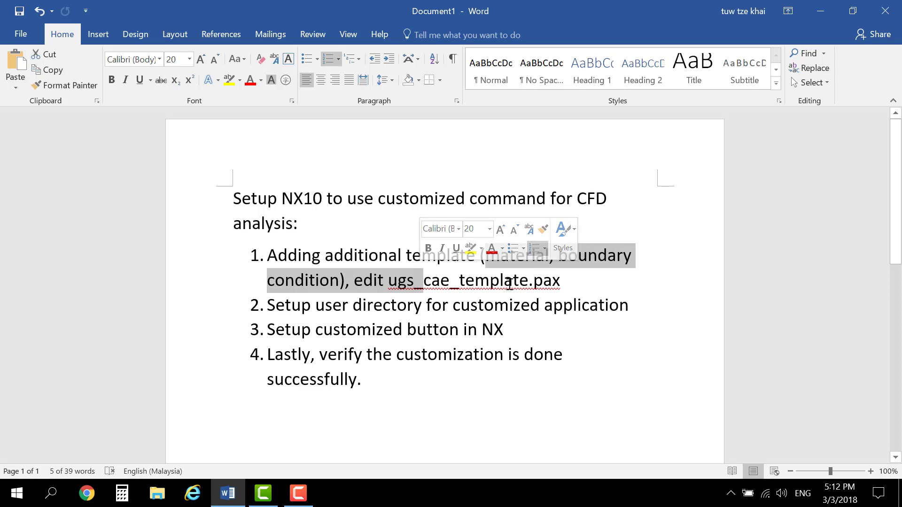
left_click(514, 280)
left_click_drag(500, 254, 618, 254)
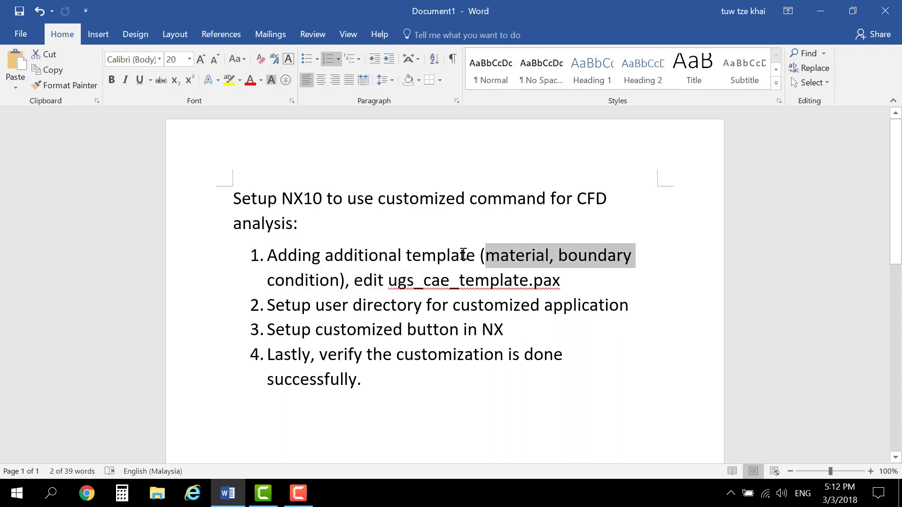
left_click_drag(354, 285, 484, 284)
left_click(535, 292)
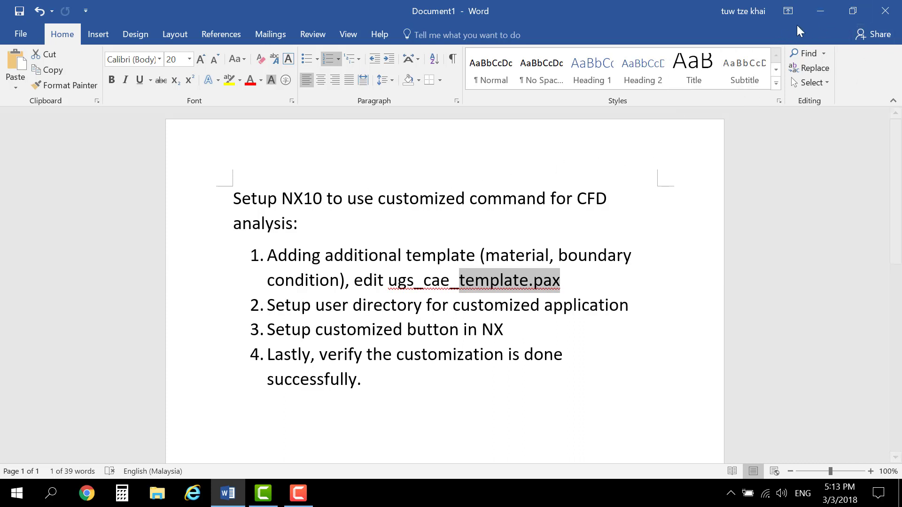
Step: Minimize Word and point out intake_manifold.fem, intake_manifold_template.sim, the Open folder and Manifold3P.prt
left_click(826, 15)
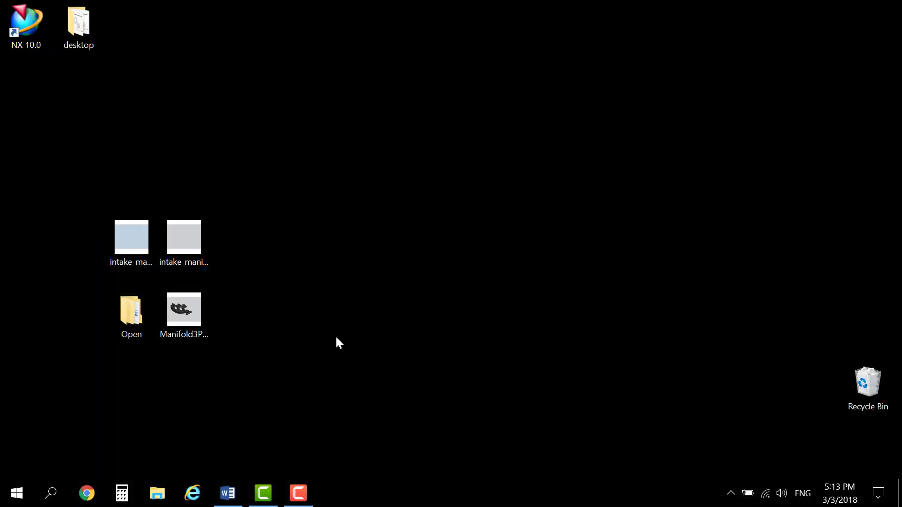
left_click_drag(73, 177, 231, 348)
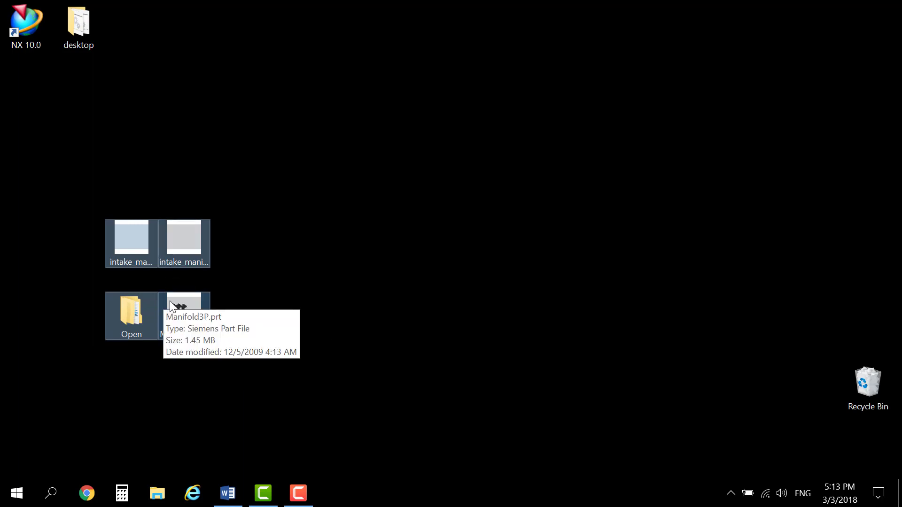
left_click(221, 276)
left_click(137, 229)
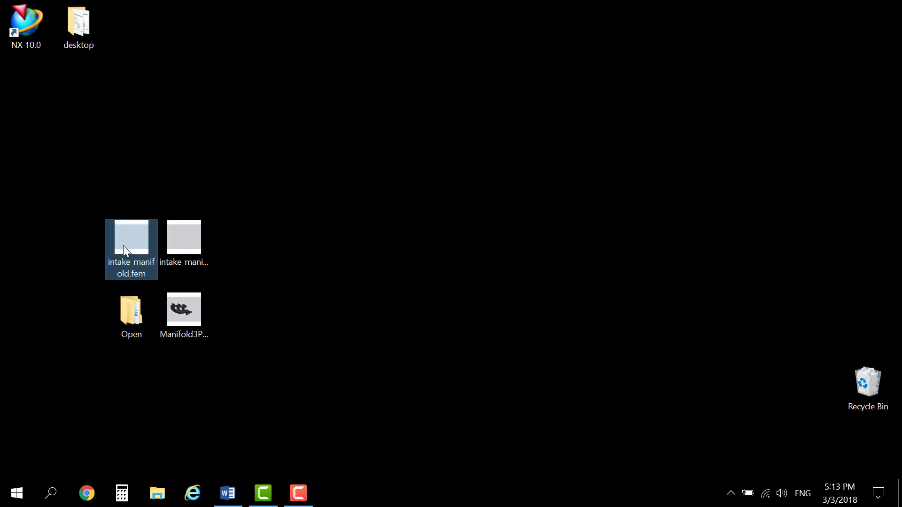
left_click(182, 245)
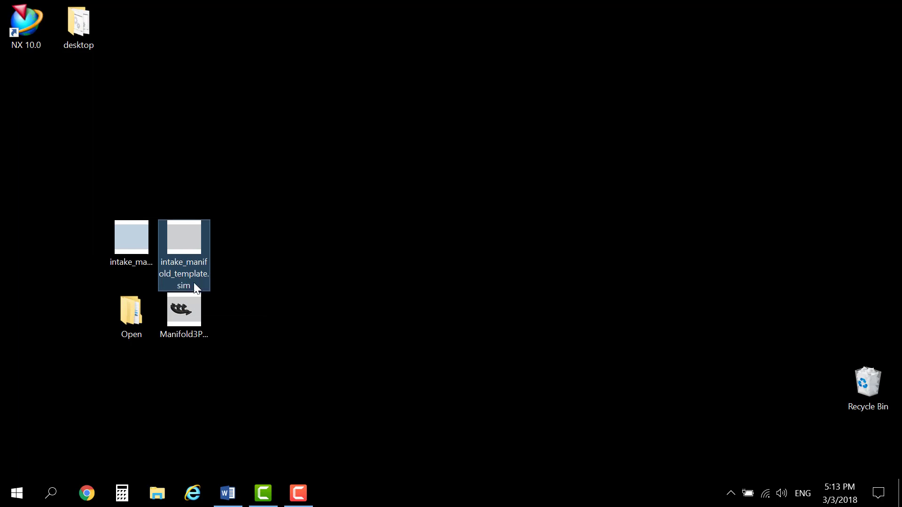
left_click(125, 308)
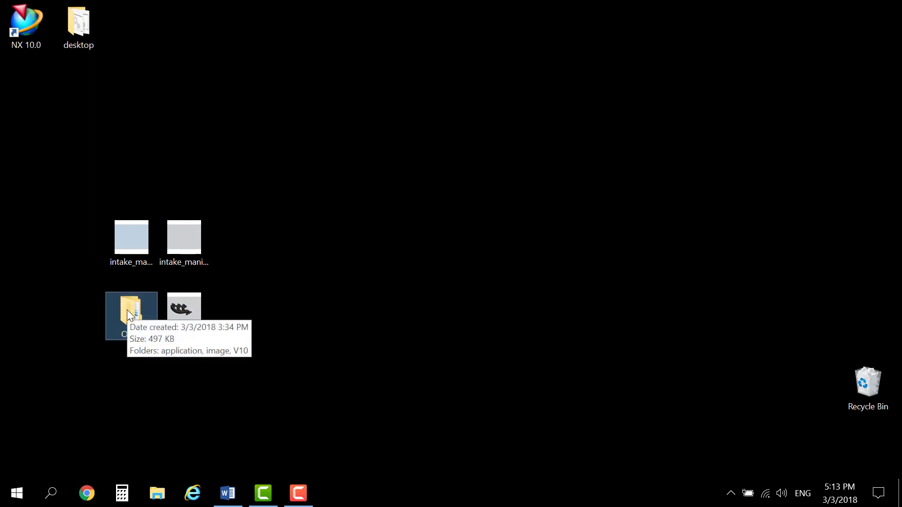
left_click(190, 314)
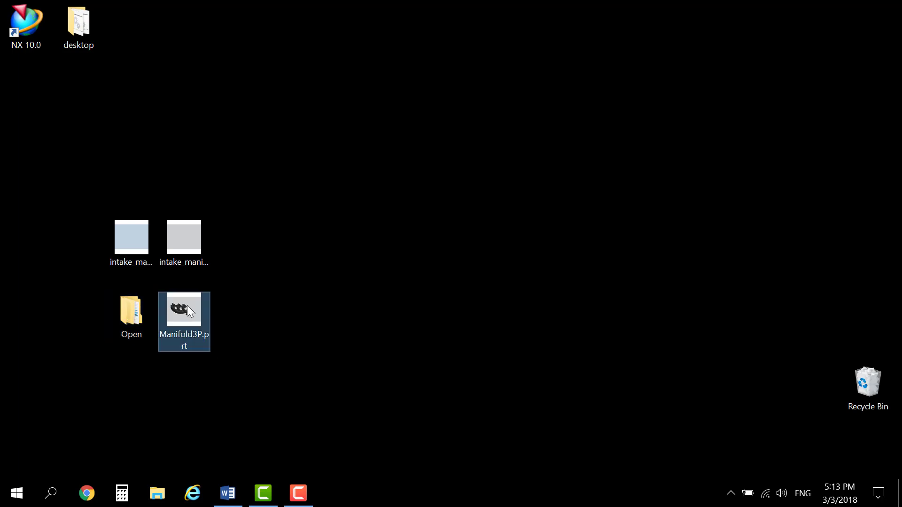
left_click(249, 310)
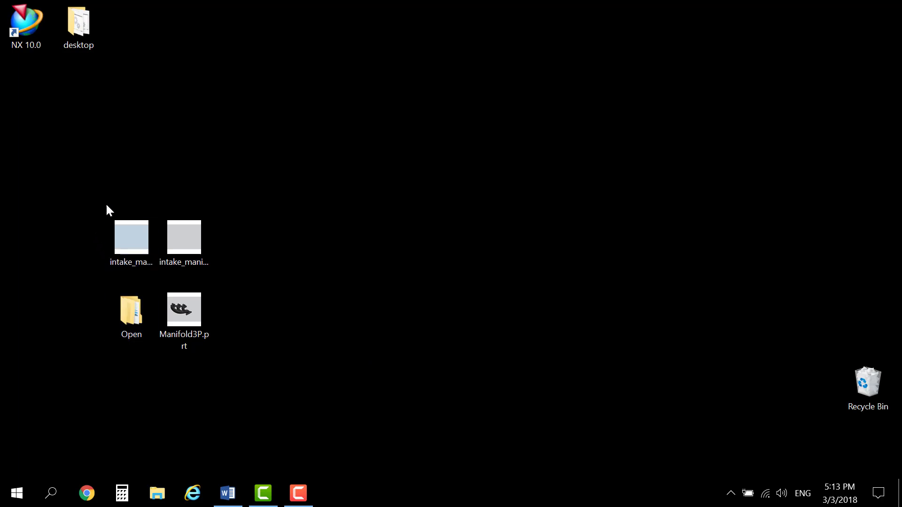
left_click_drag(85, 198, 232, 271)
left_click(230, 369)
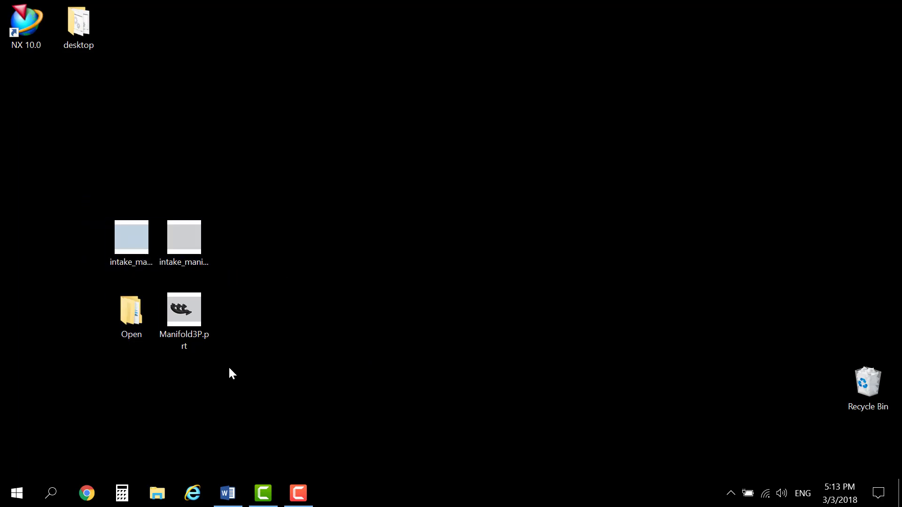
Step: In File Explorer, go to C:\Program Files\Siemens\NX 10.0\UGII\templates
left_click(157, 493)
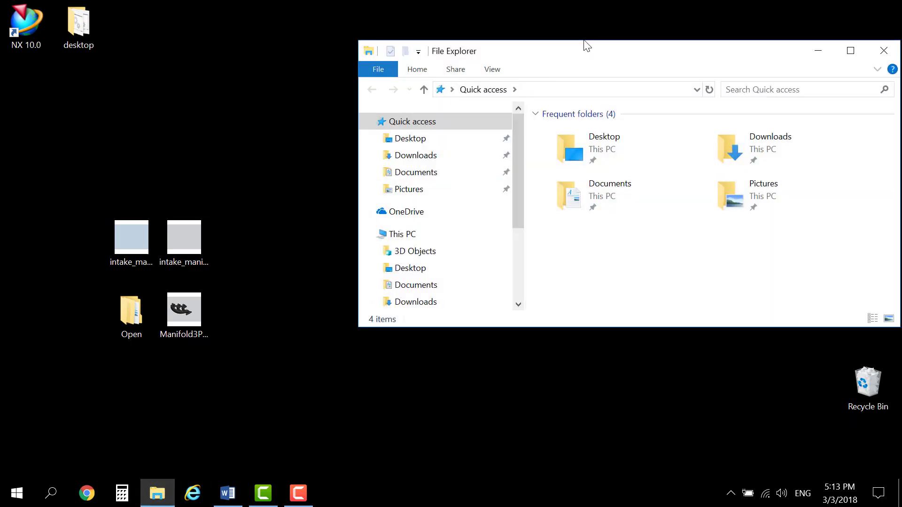
double_click(584, 41)
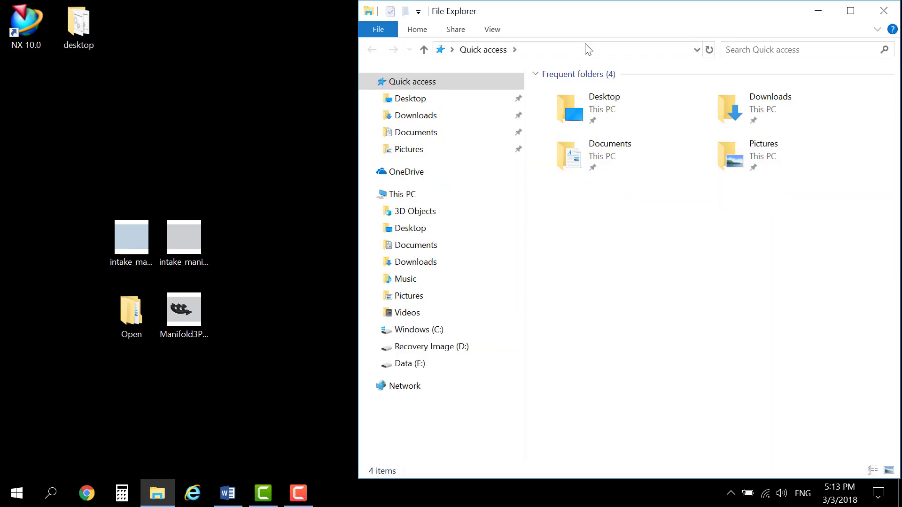
left_click(419, 330)
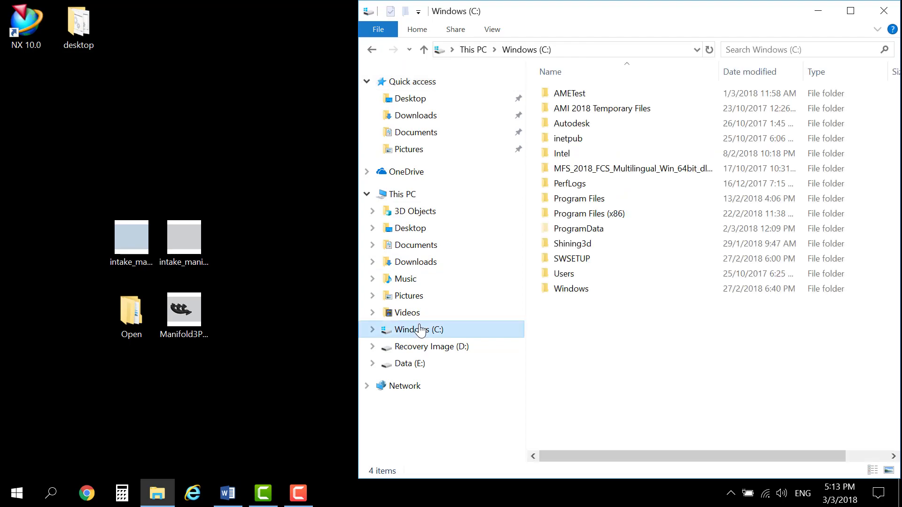
double_click(648, 199)
key("s")
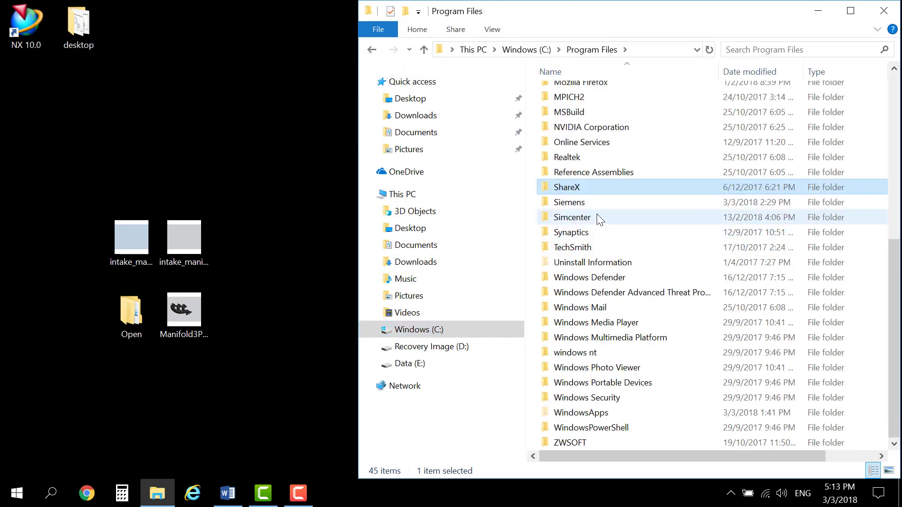
double_click(582, 204)
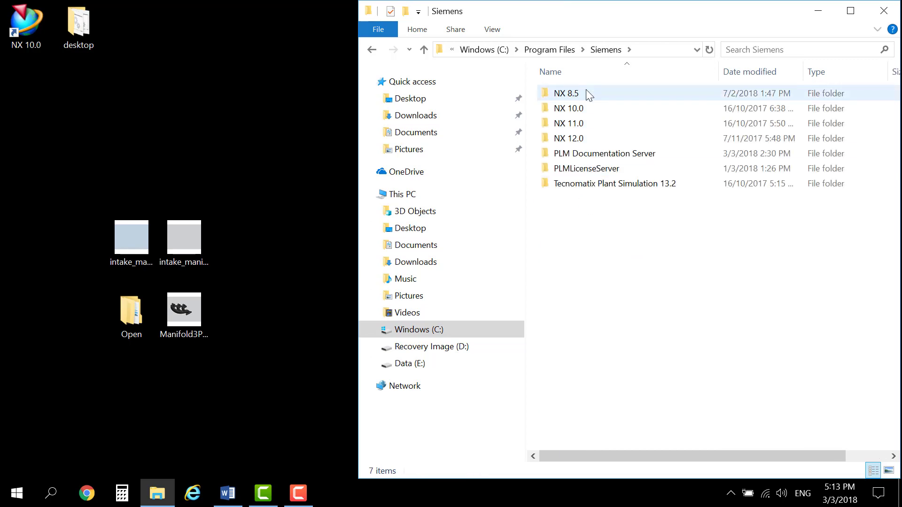
double_click(579, 106)
scroll(645, 374, "down", 5)
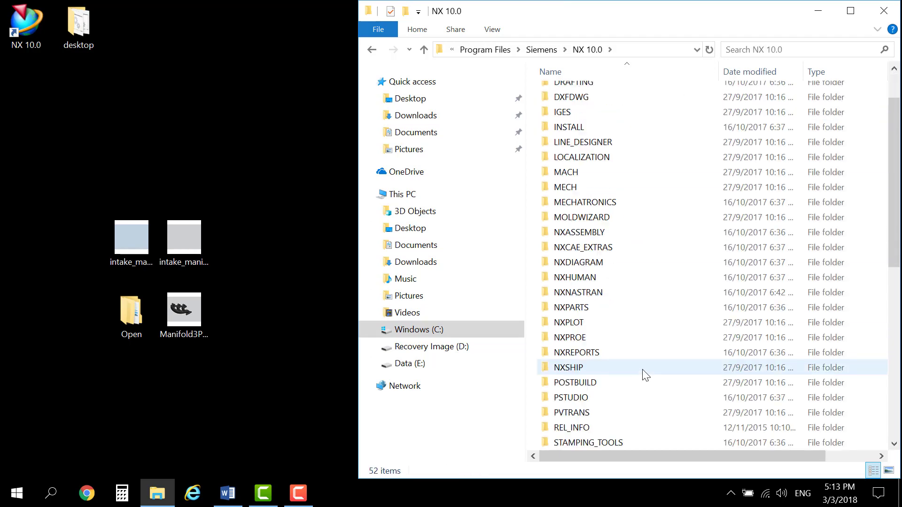
left_click(612, 382)
double_click(611, 381)
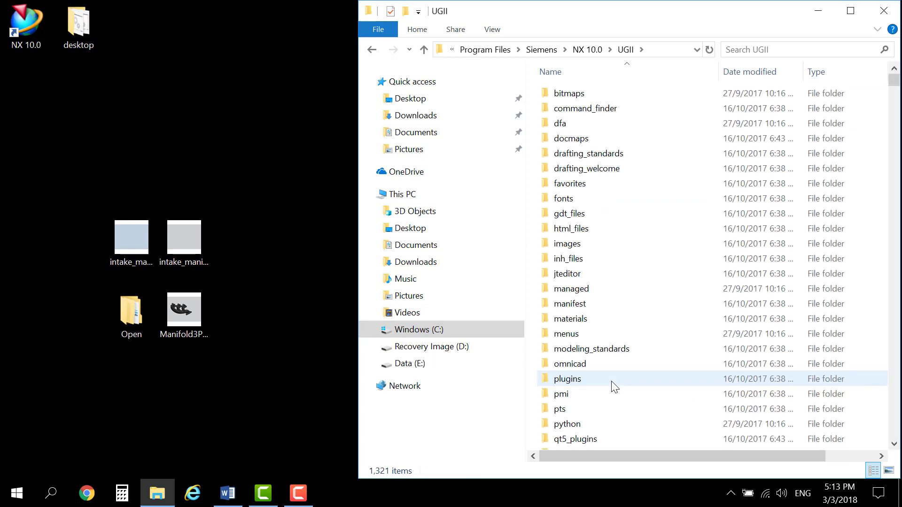
scroll(614, 387, "down", 2)
double_click(590, 400)
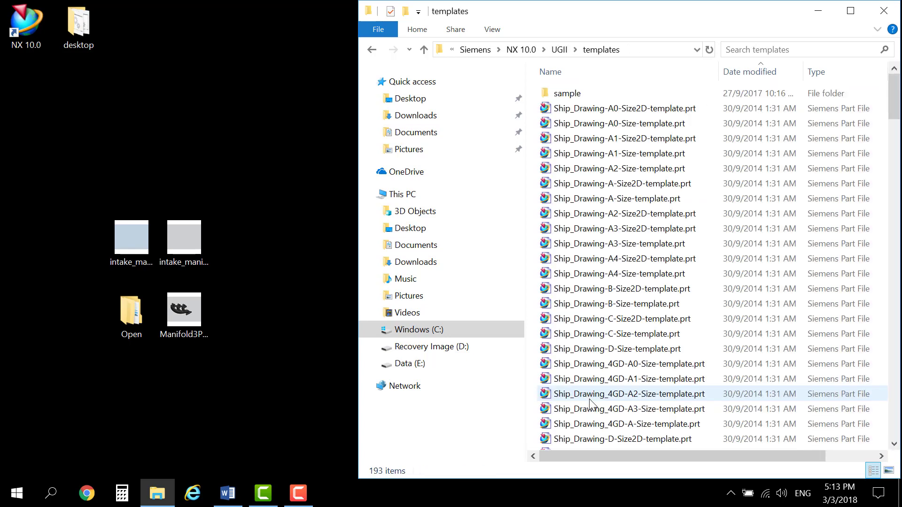
Step: Copy intake_manifold.fem and intake_manifold_template.sim from the desktop into the templates folder
left_click_drag(97, 160, 248, 283)
right_click_drag(185, 240, 769, 159)
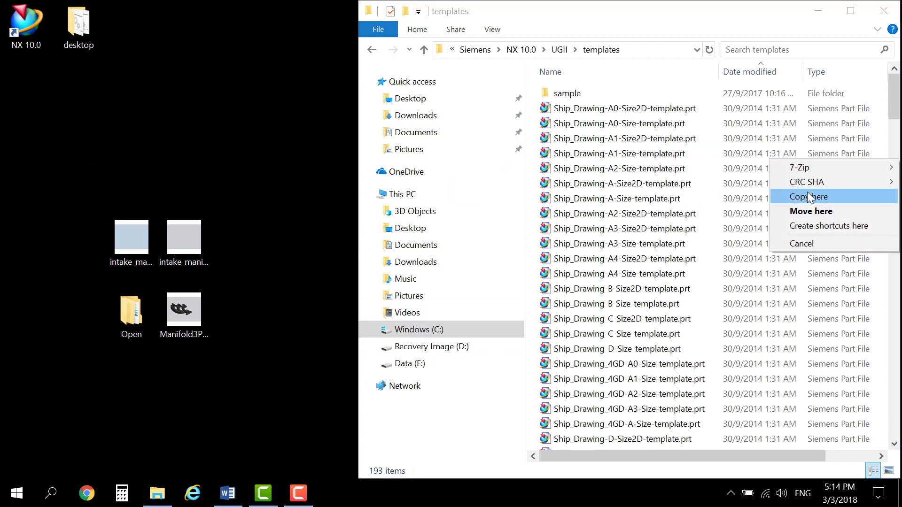
left_click(809, 197)
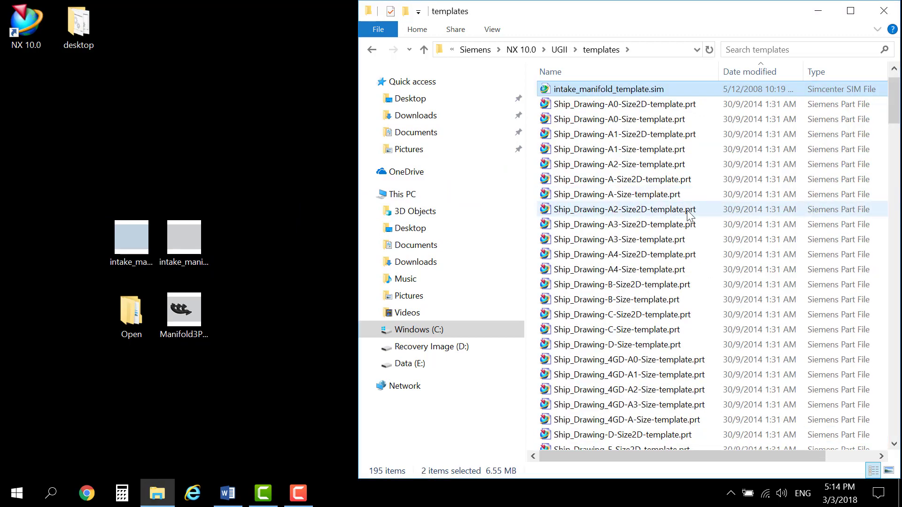
scroll(687, 210, "down", 20)
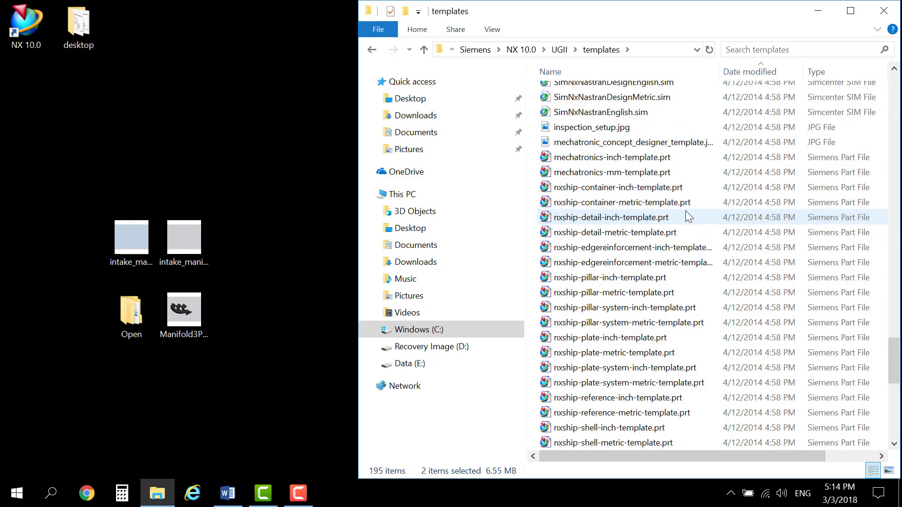
scroll(686, 210, "down", 8)
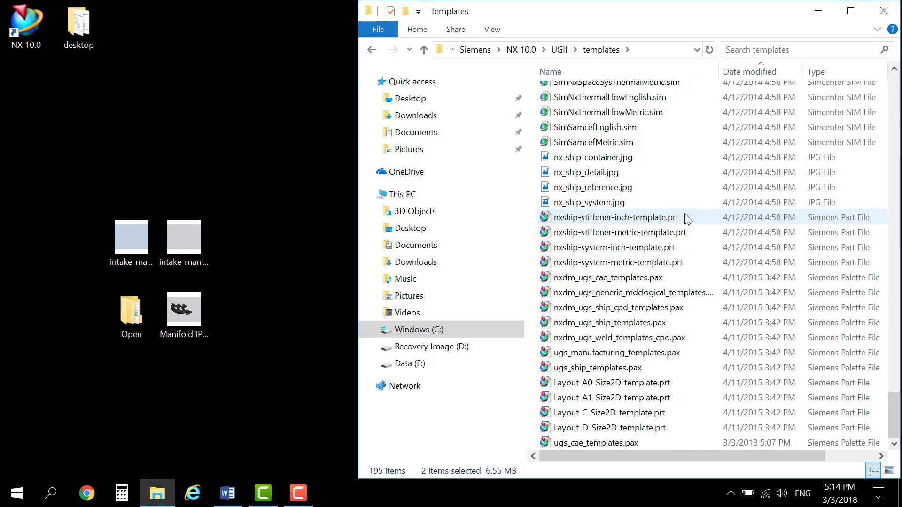
left_click(598, 442)
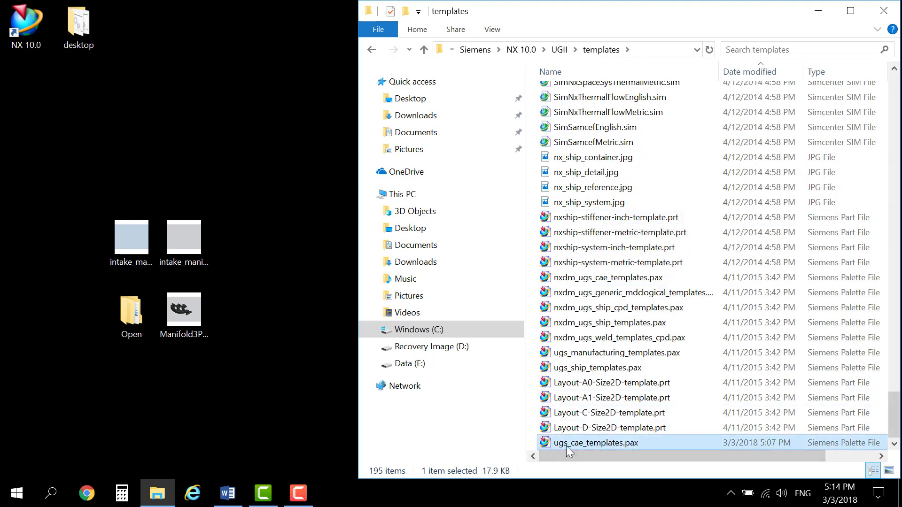
Step: Open ugs_cae_templates.pax in Notepad++, snapped left and widened beside File Explorer
right_click(627, 444)
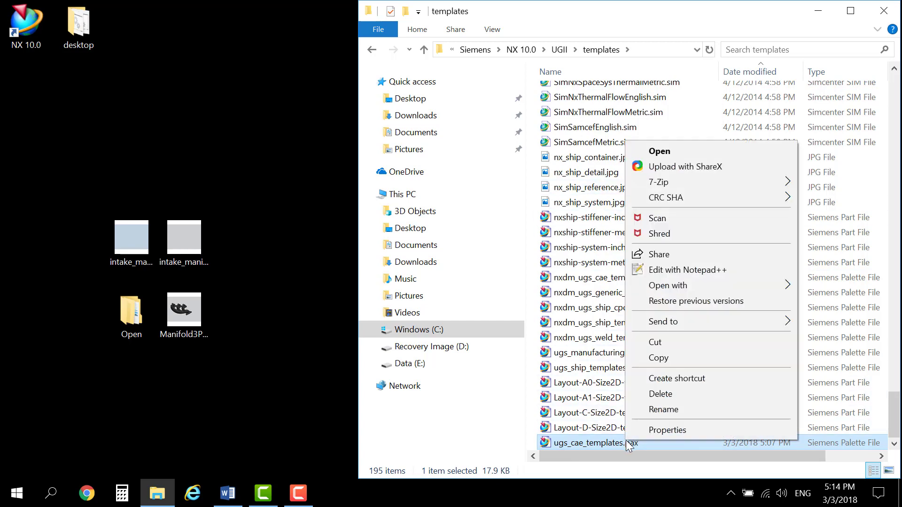
left_click(715, 269)
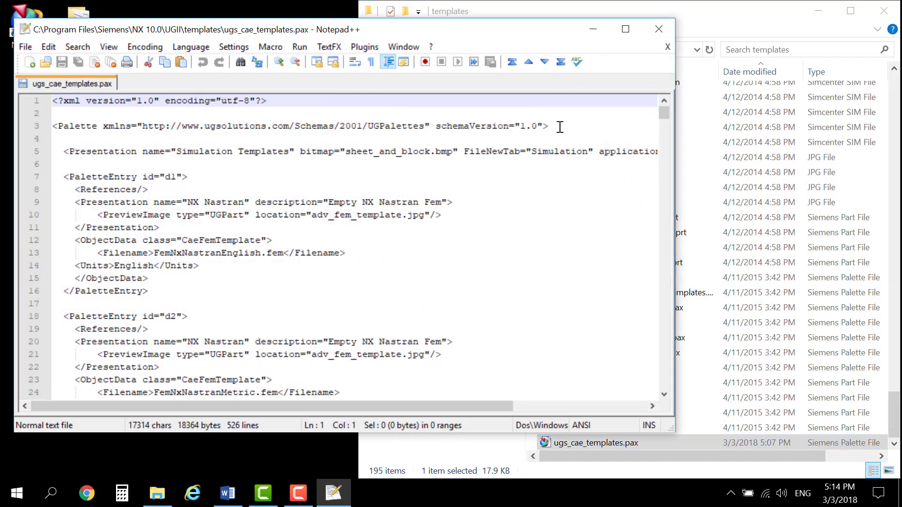
left_click_drag(282, 24, 2, 28)
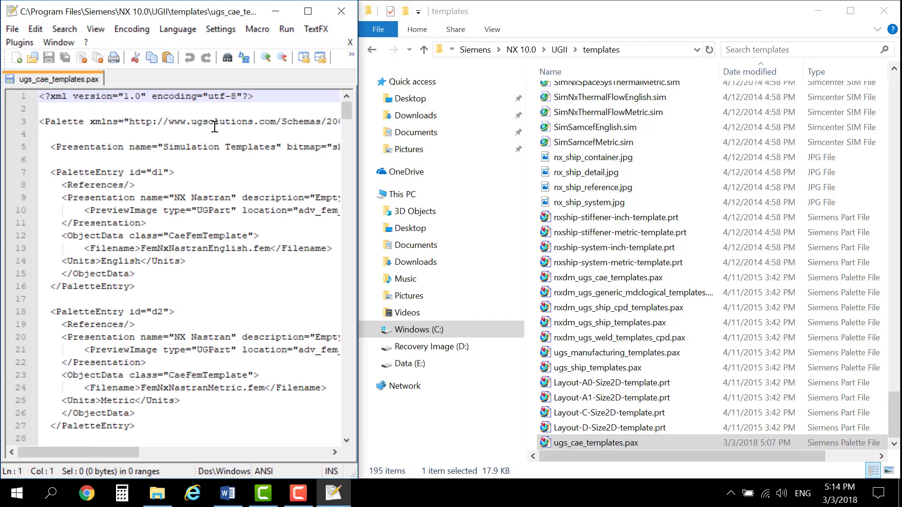
left_click_drag(356, 179, 427, 184)
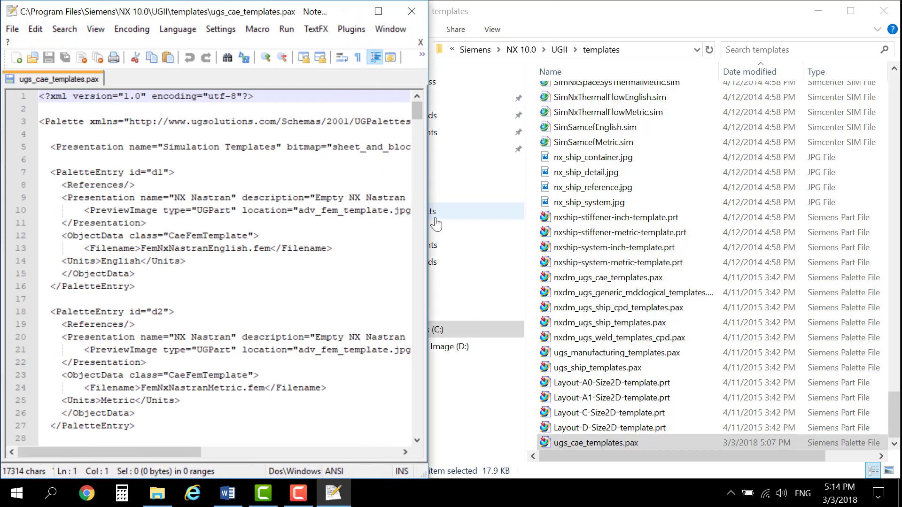
left_click_drag(432, 218, 493, 223)
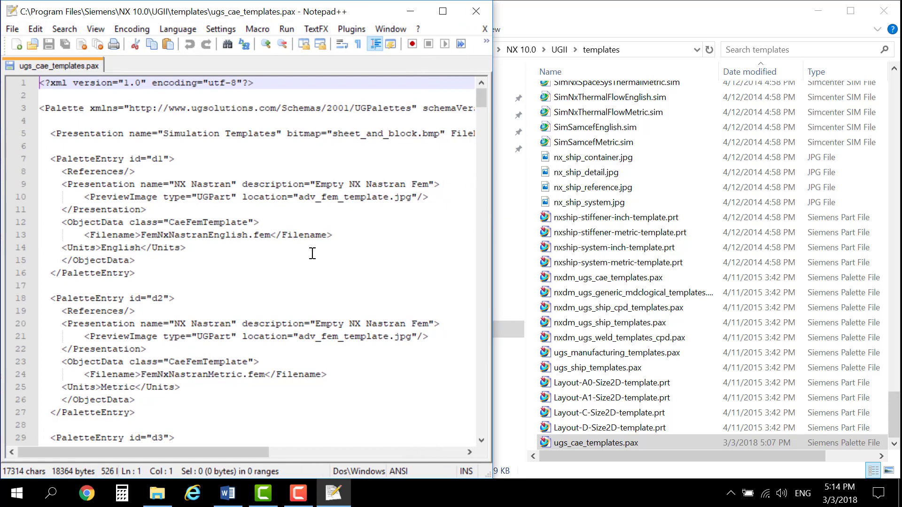
Step: Examine the PaletteEntry blocks and select the whole d1 entry
left_click_drag(88, 136, 177, 314)
left_click_drag(168, 413, 60, 132)
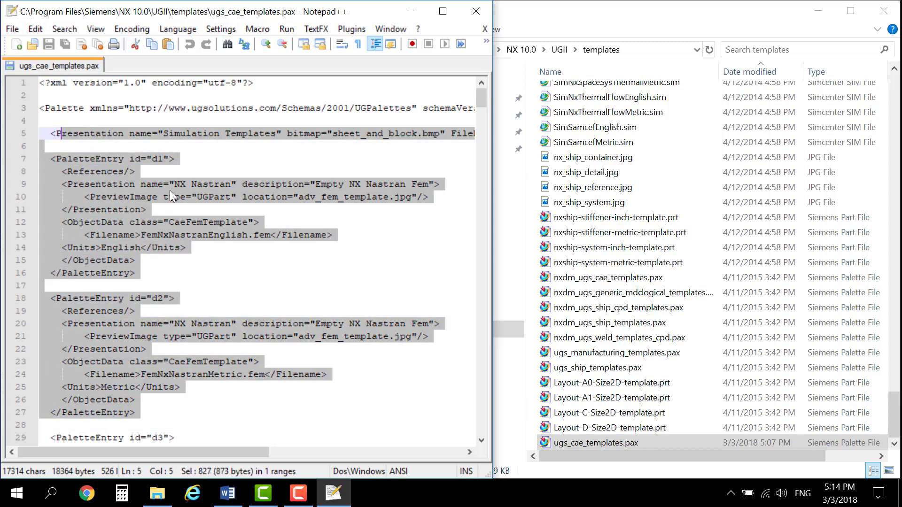
left_click(118, 170)
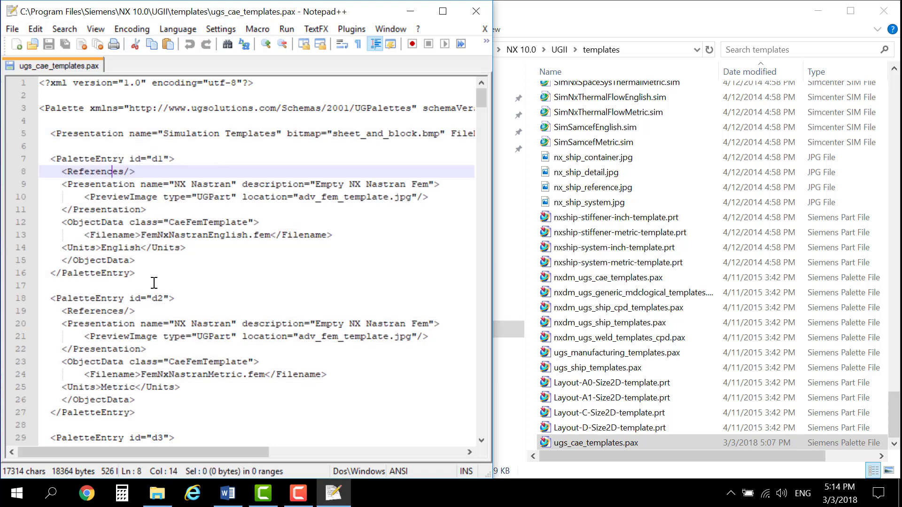
left_click_drag(145, 270, 84, 185)
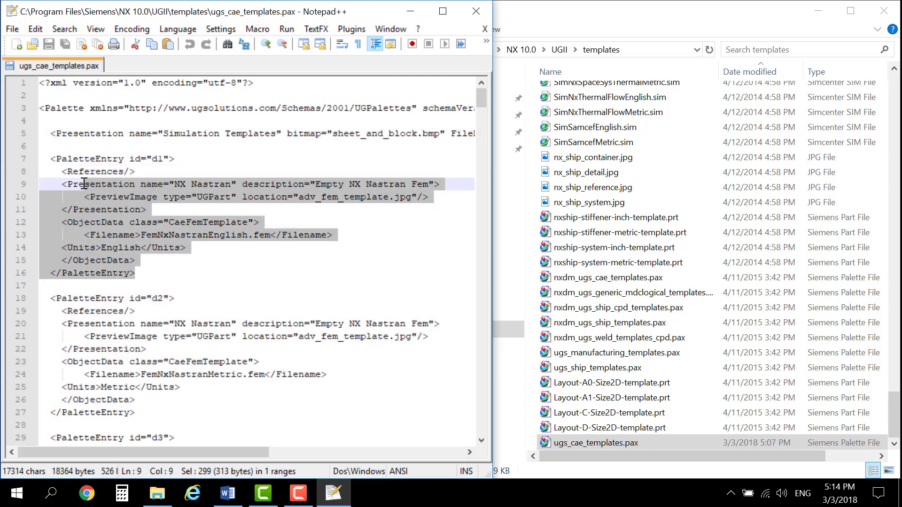
scroll(130, 274, "down", 1)
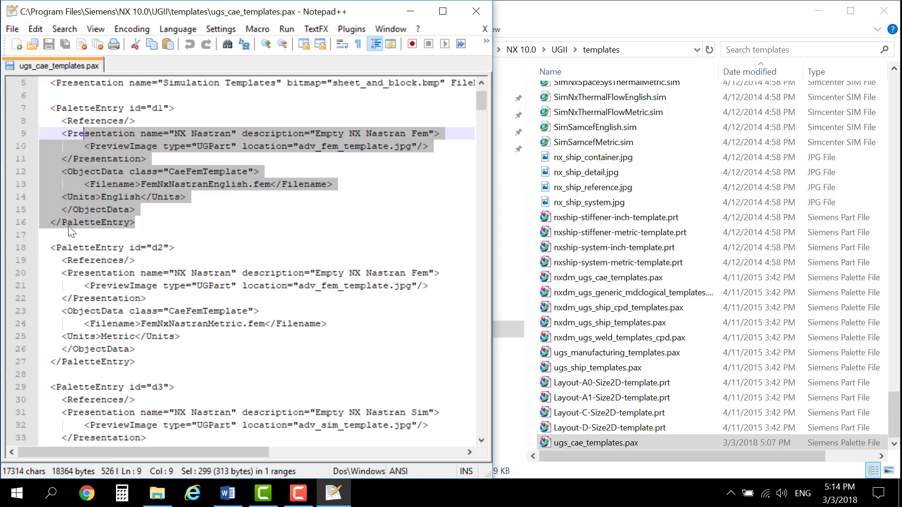
scroll(68, 224, "up", 1)
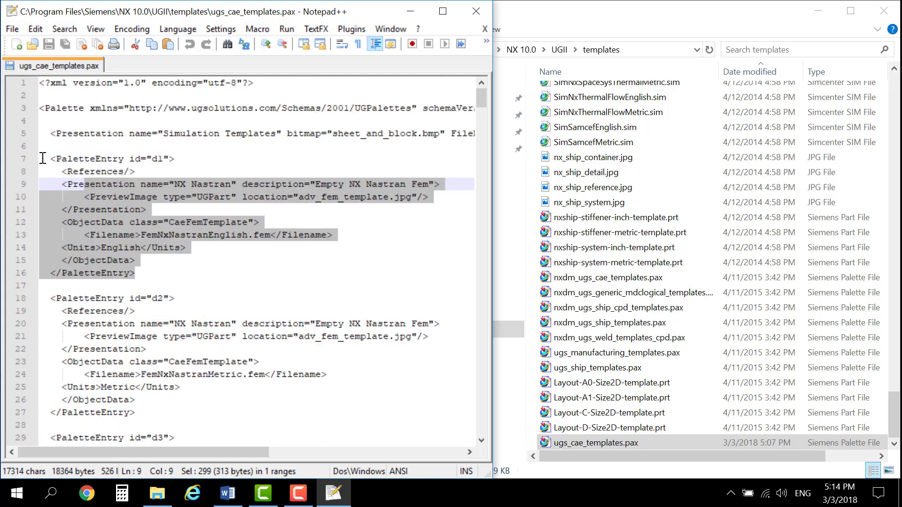
left_click_drag(43, 158, 174, 274)
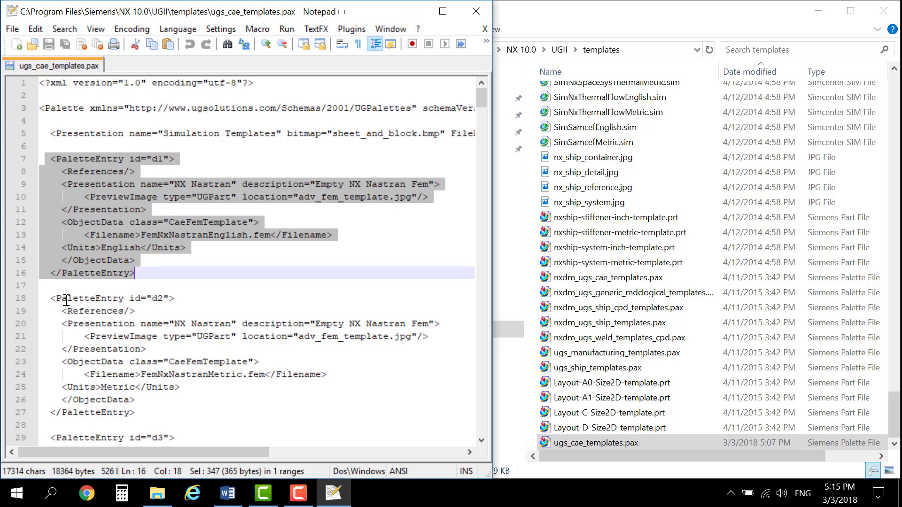
Step: Copy the d2 NX Nastran Metric PaletteEntry block
scroll(151, 305, "down", 3)
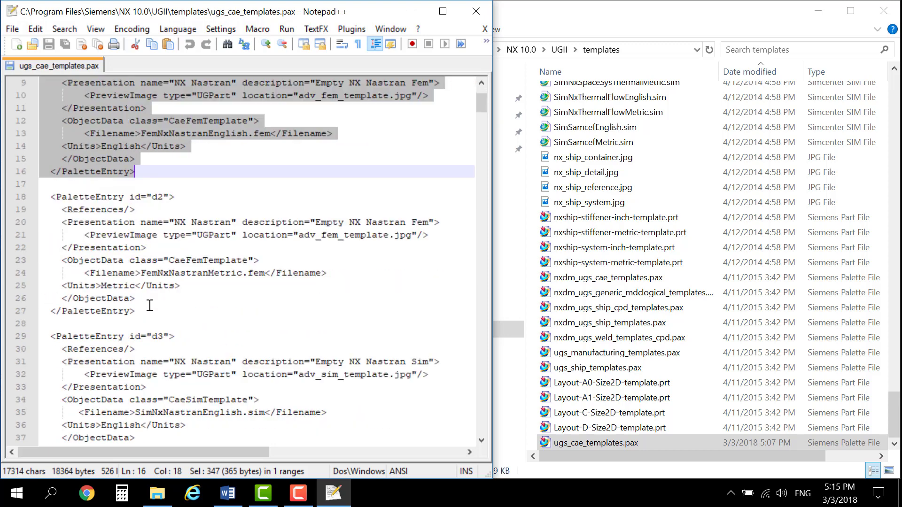
left_click_drag(141, 311, 35, 193)
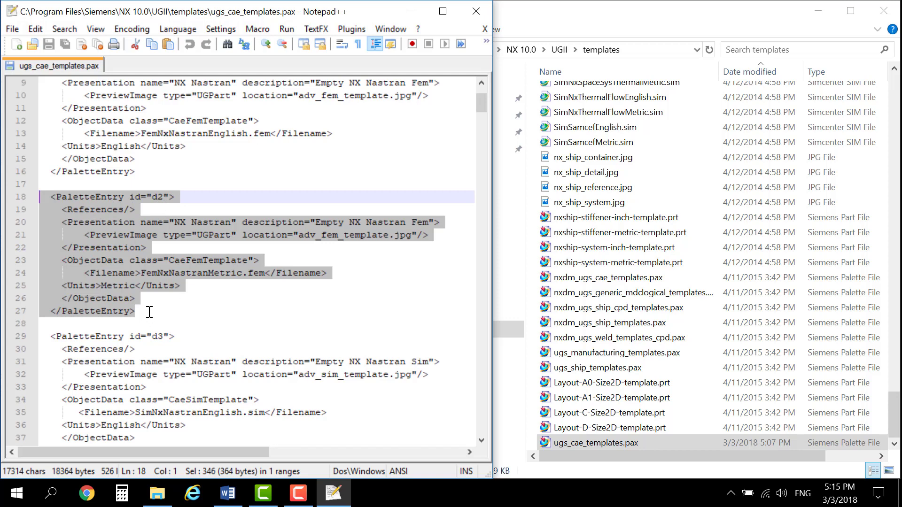
left_click_drag(149, 312, 40, 202)
right_click(112, 227)
left_click(169, 150)
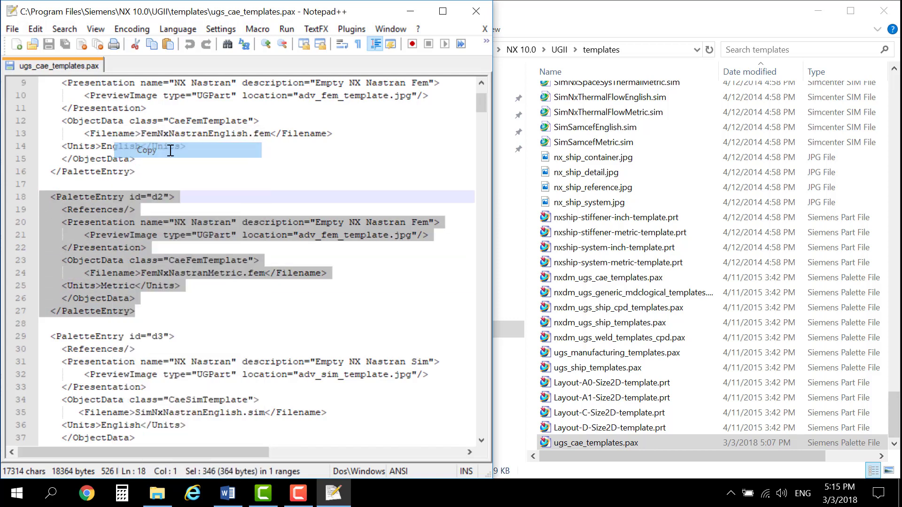
Step: Add a blank line after the last entry, d44, before </Palette>
left_click_drag(479, 103, 446, 428)
left_click(41, 392)
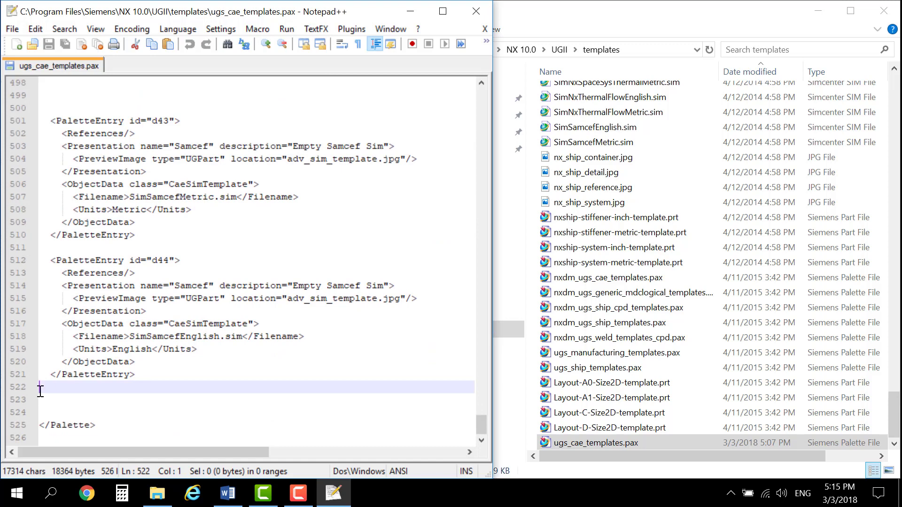
key("Return")
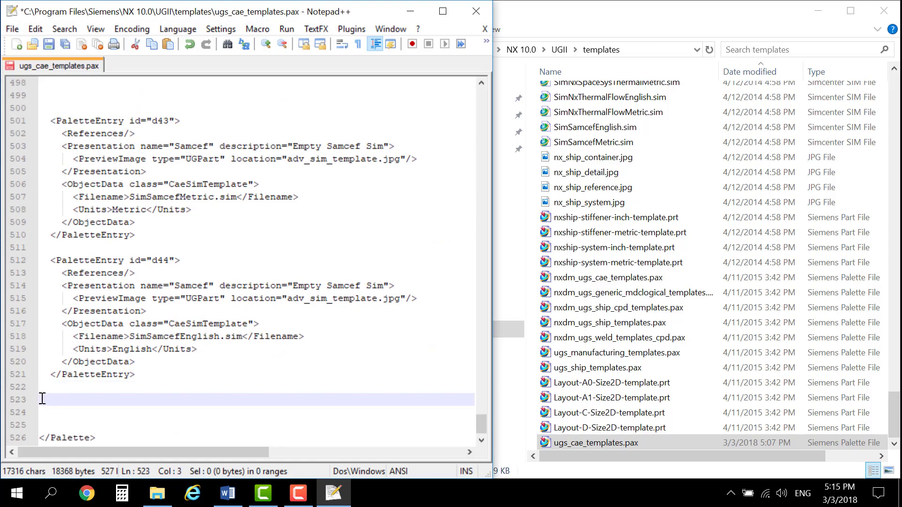
scroll(56, 423, "down", 1)
left_click_drag(40, 425, 69, 428)
left_click(56, 375)
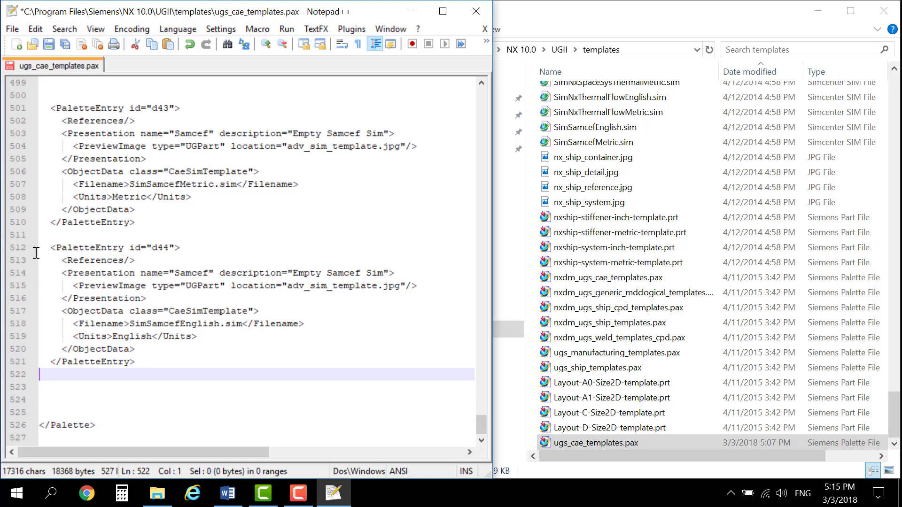
right_click(52, 386)
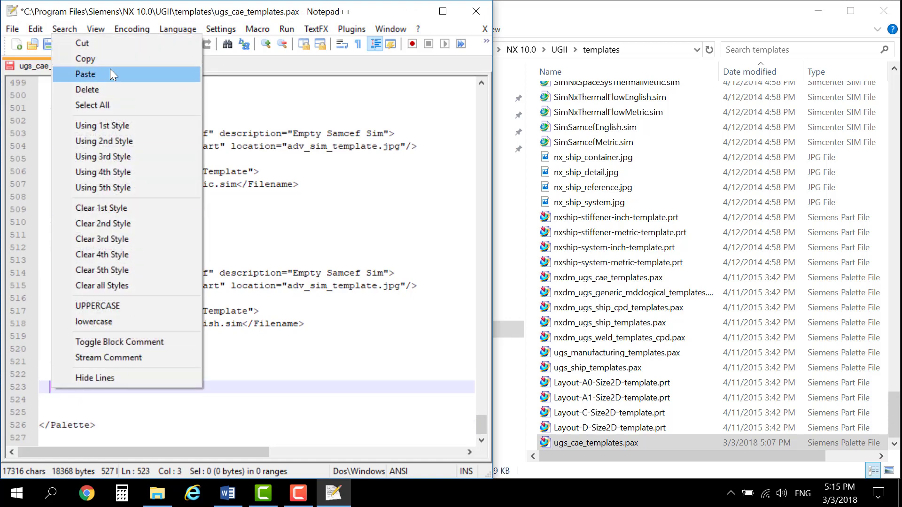
Step: Paste the d2 block after d44 and change its id to d45
left_click(110, 71)
scroll(172, 272, "down", 2)
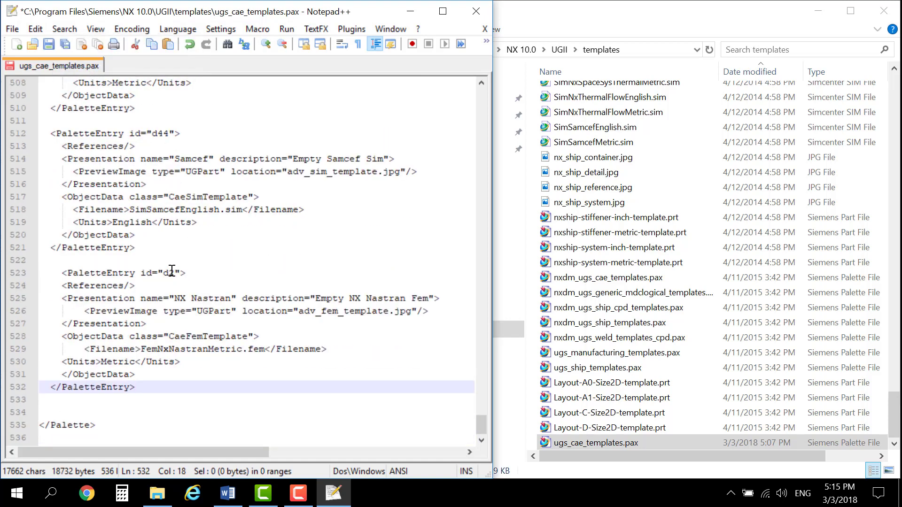
left_click_drag(172, 272, 167, 272)
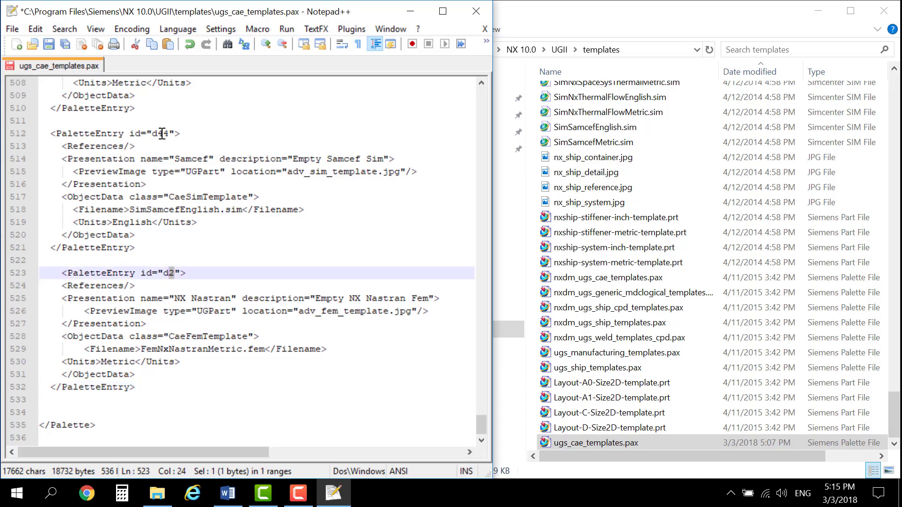
left_click_drag(160, 133, 169, 133)
scroll(172, 141, "up", 5)
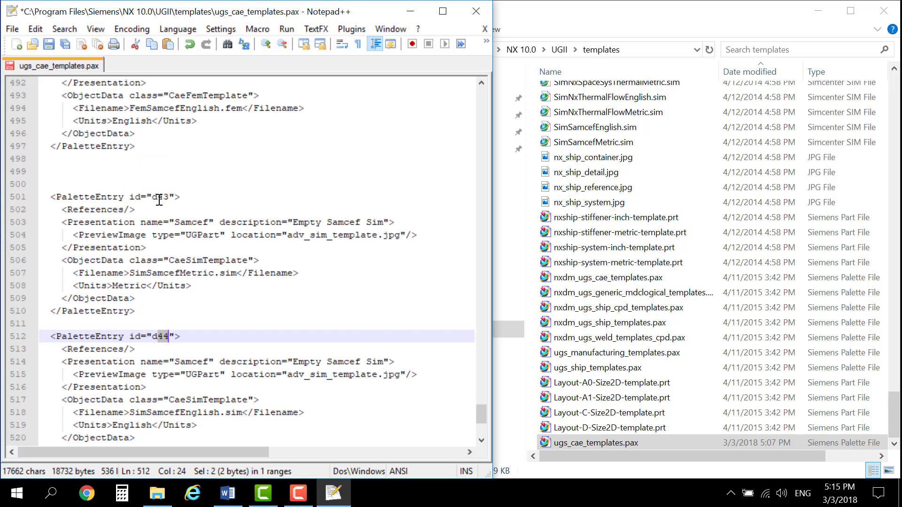
left_click_drag(159, 197, 169, 198)
scroll(183, 225, "down", 5)
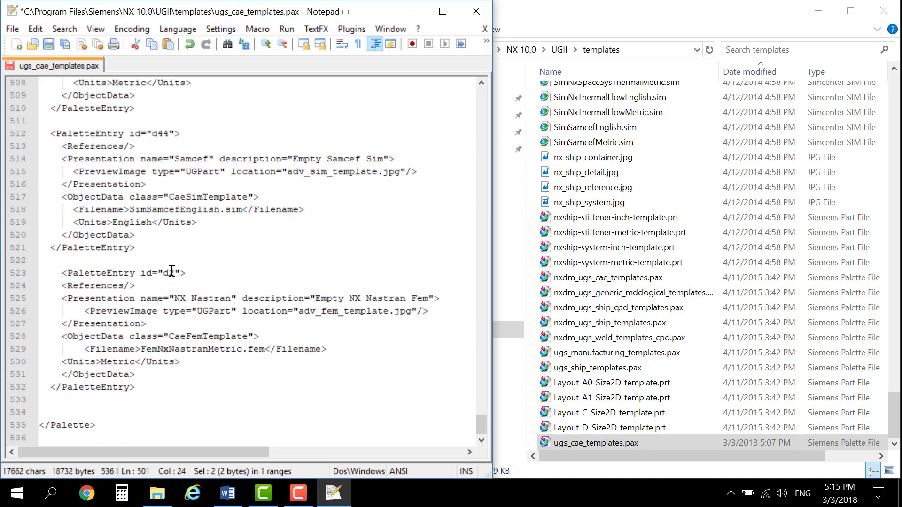
left_click_drag(172, 271, 176, 272)
type("45")
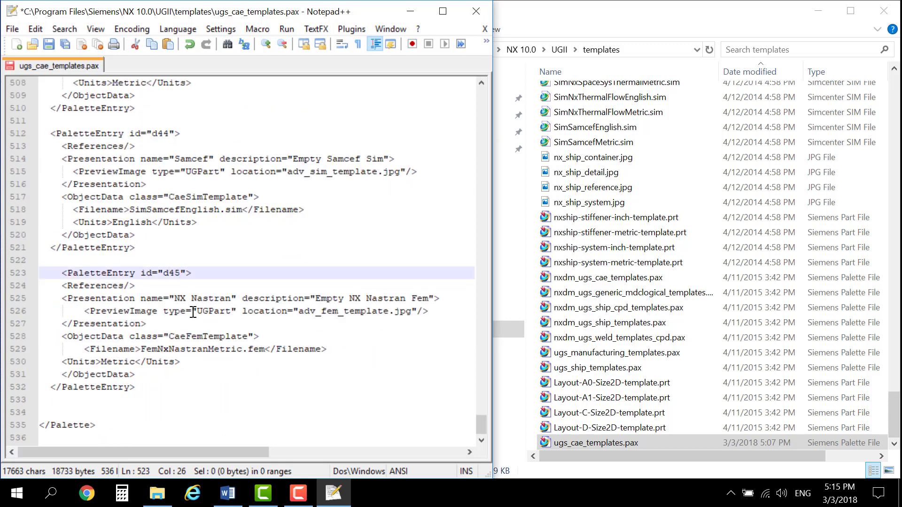
Step: Rename entry d45 to 'NX Open Demo Intake Manifold' with description 'Intake Manifold Fem'
left_click_drag(174, 299, 231, 299)
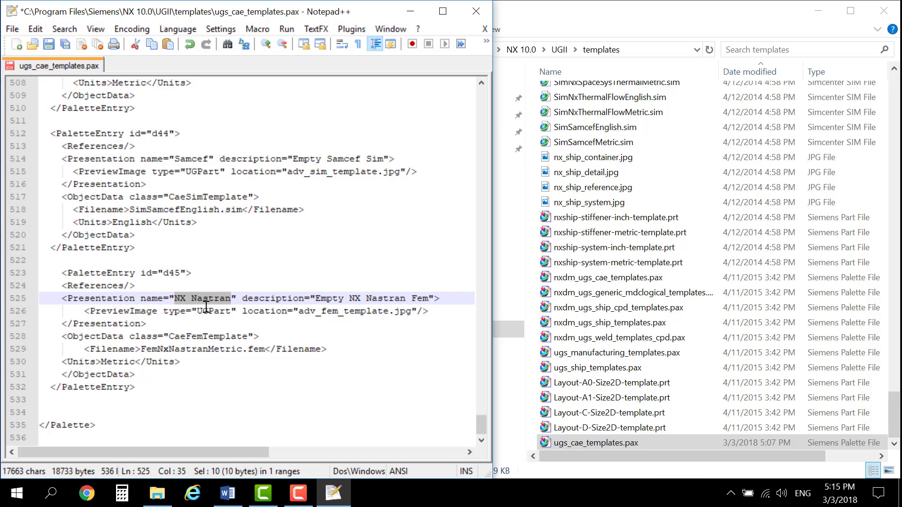
type("NX Open ")
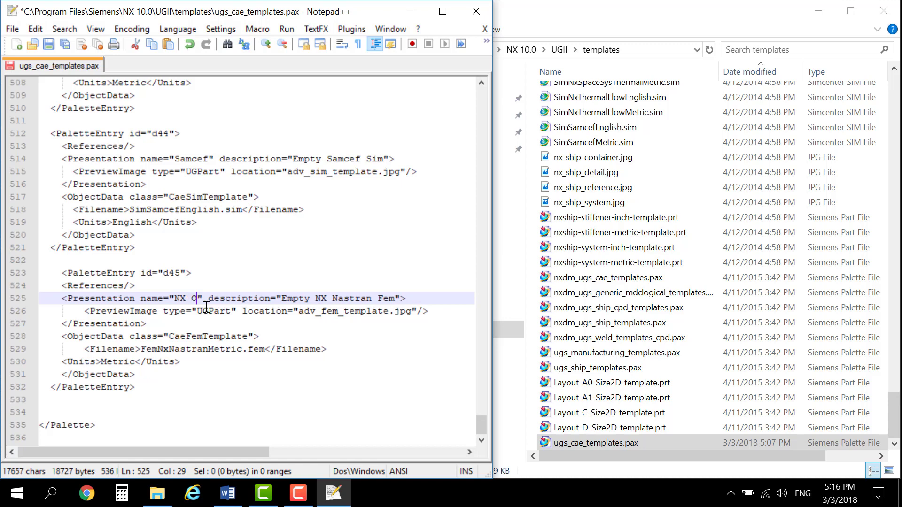
type("Demo Inta")
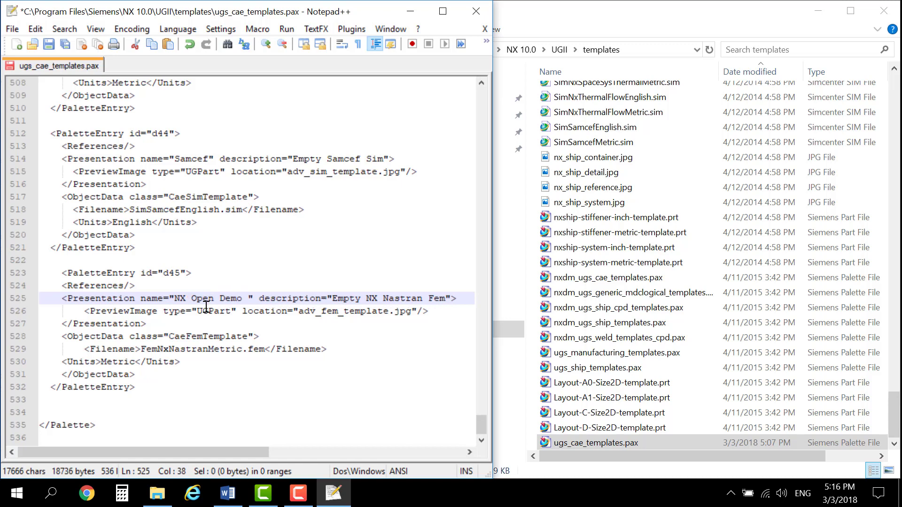
type("ke Manifold")
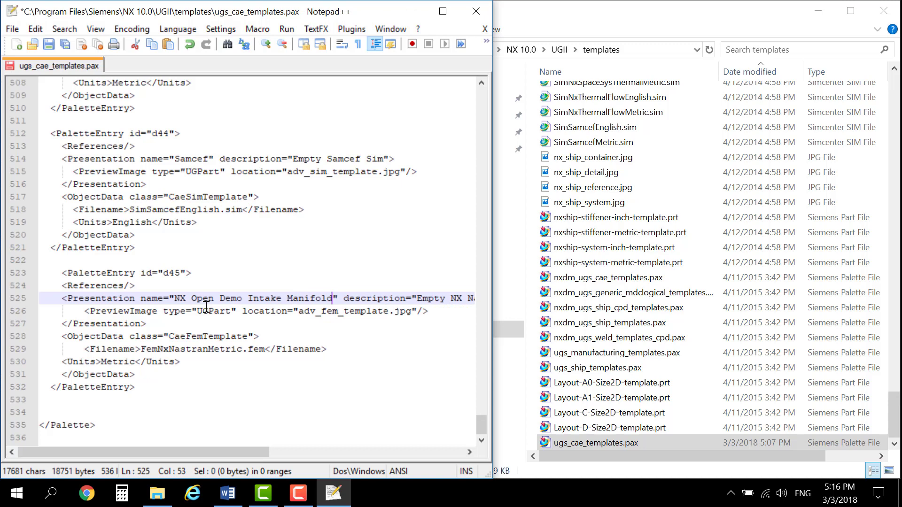
left_click_drag(237, 452, 308, 451)
left_click_drag(292, 300, 420, 294)
type("Int")
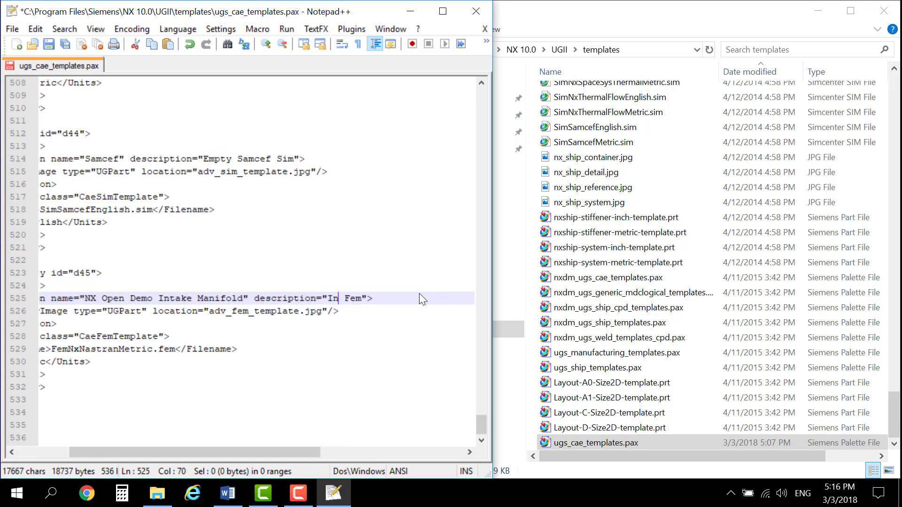
type("ake Manifo")
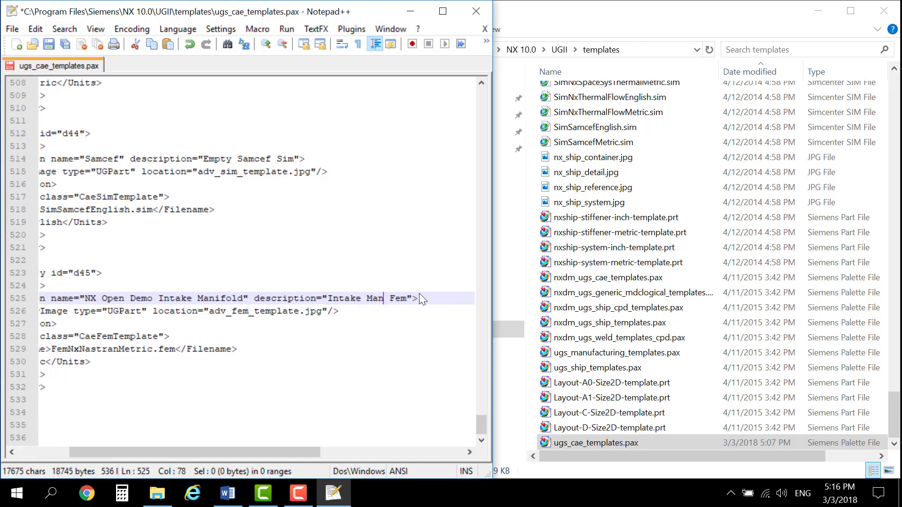
type("ld")
left_click_drag(229, 452, 178, 459)
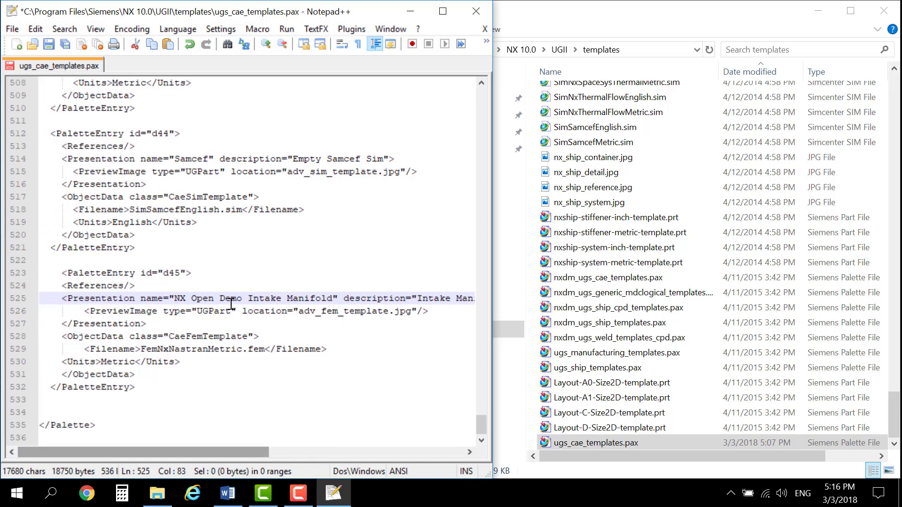
Step: Replace FemNxNastranMetric.fem with intake_manifold.fem, copying the name from File Explorer
left_click_drag(142, 349, 265, 349)
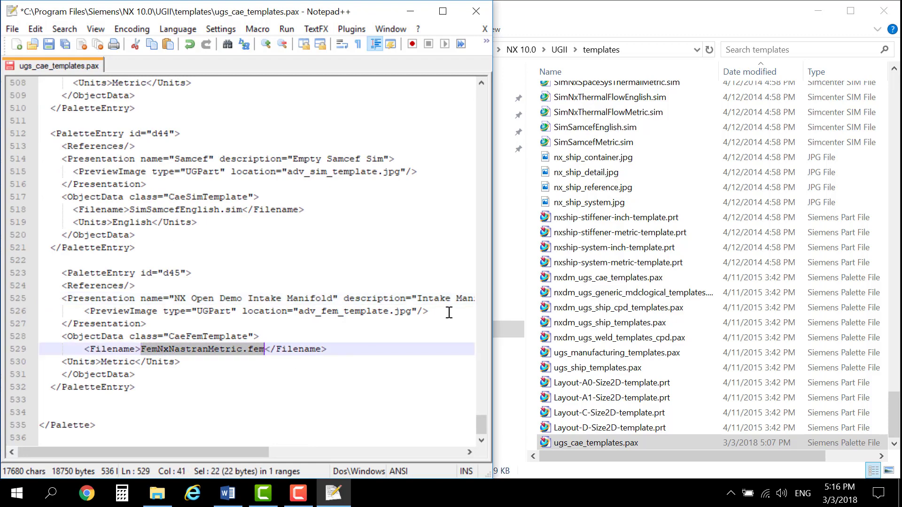
scroll(757, 338, "up", 15)
scroll(757, 337, "up", 5)
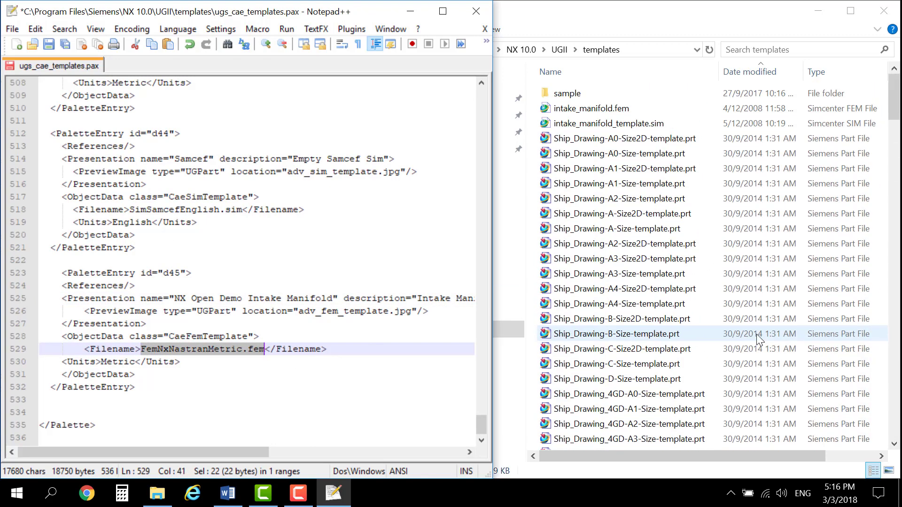
left_click(622, 107)
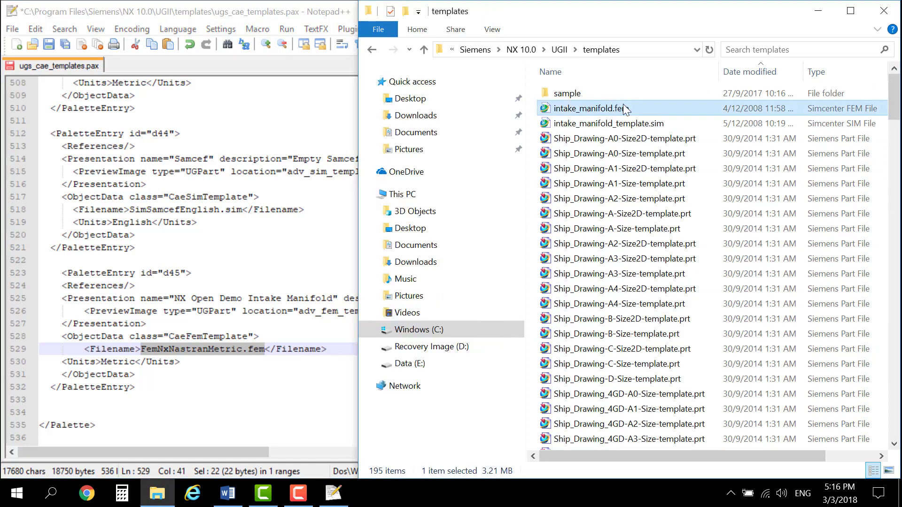
left_click(629, 107)
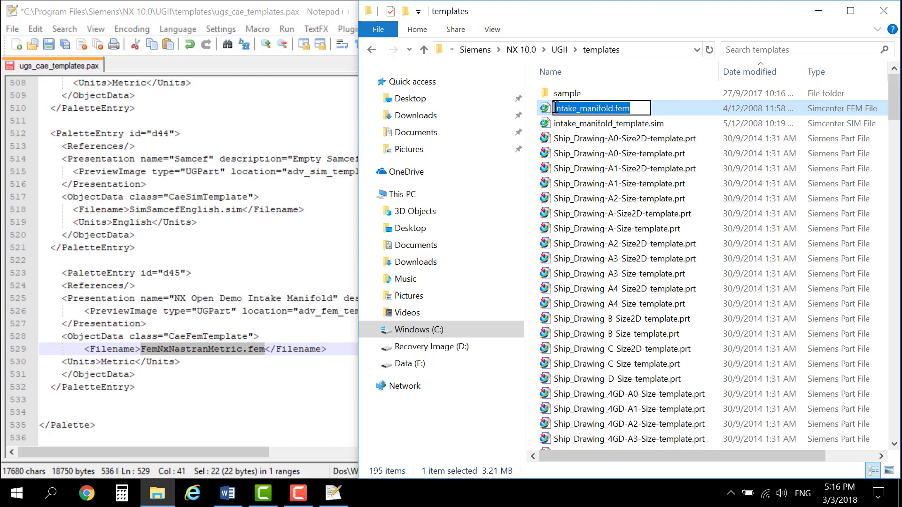
right_click(617, 107)
left_click(655, 145)
right_click(263, 348)
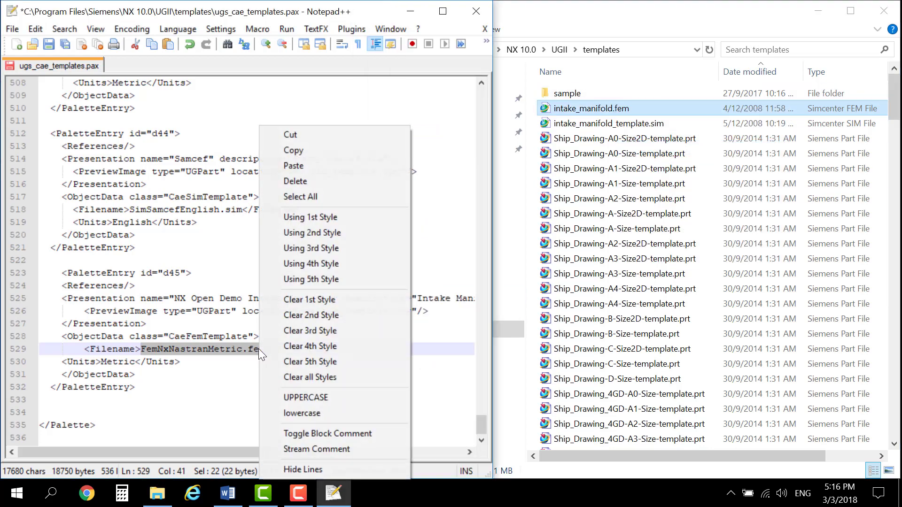
left_click(311, 165)
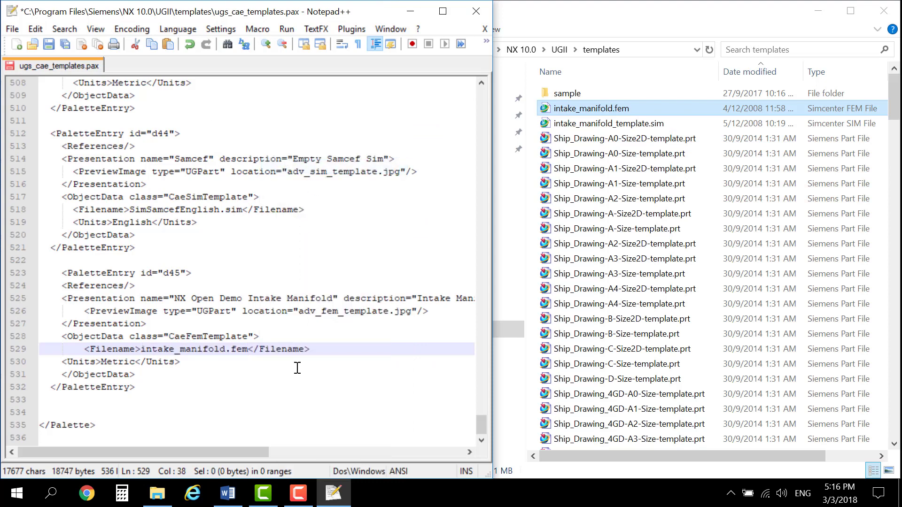
Step: Check the Metric units line is unchanged and select the complete d45 entry
left_click_drag(101, 362, 135, 366)
left_click_drag(79, 362, 146, 366)
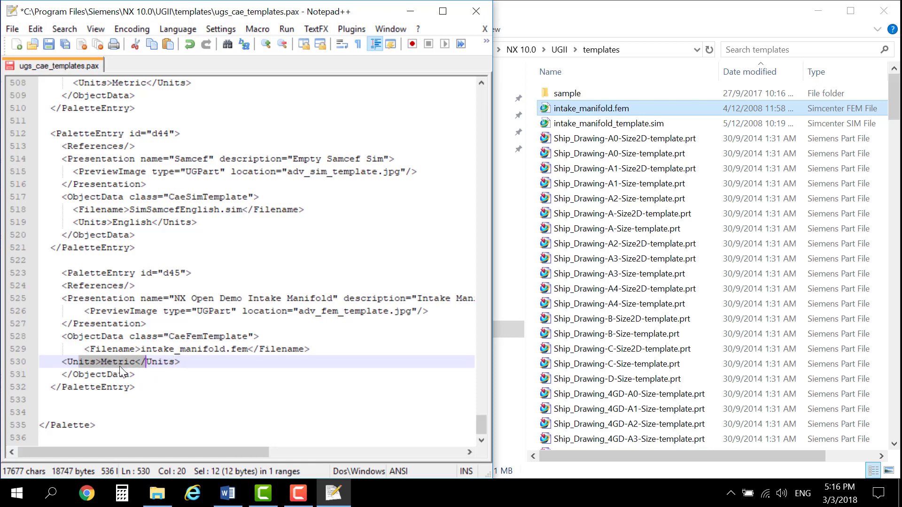
left_click(102, 374)
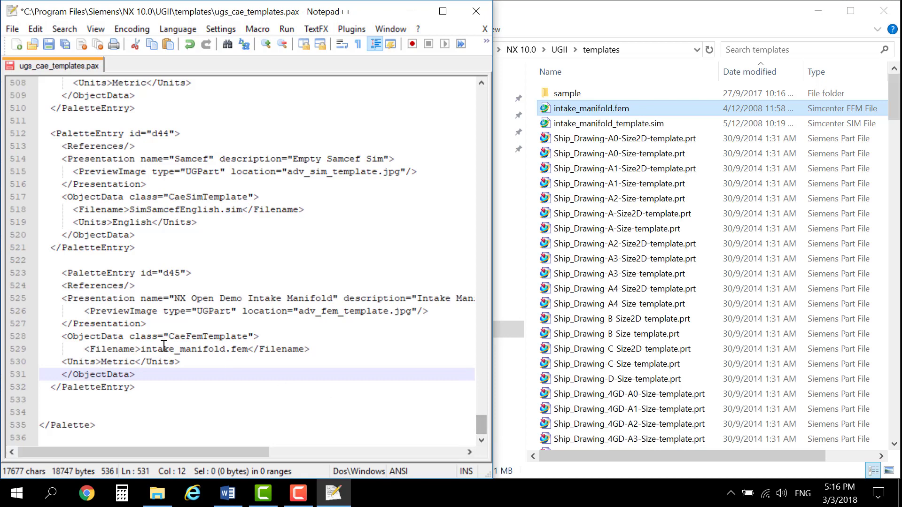
left_click_drag(161, 388, 28, 273)
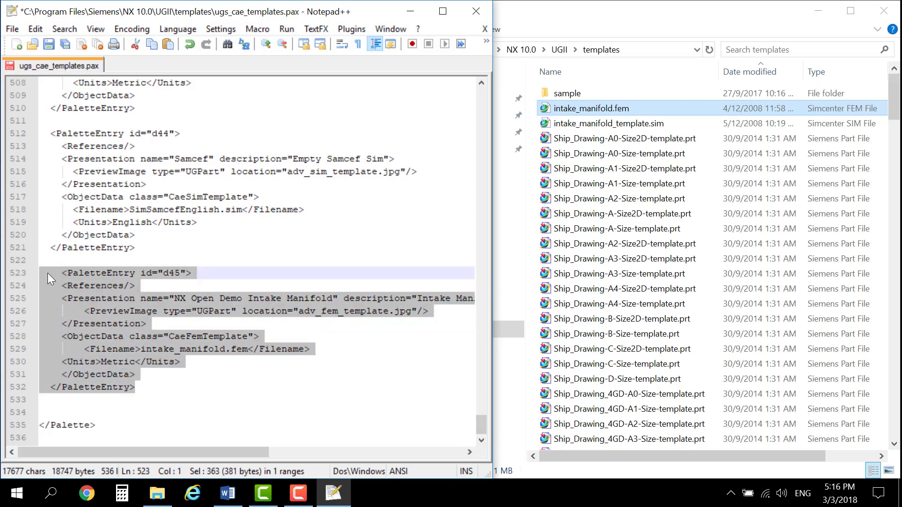
Step: Copy the d4 NX Nastran Sim PaletteEntry block from the top of the file
left_click(191, 310)
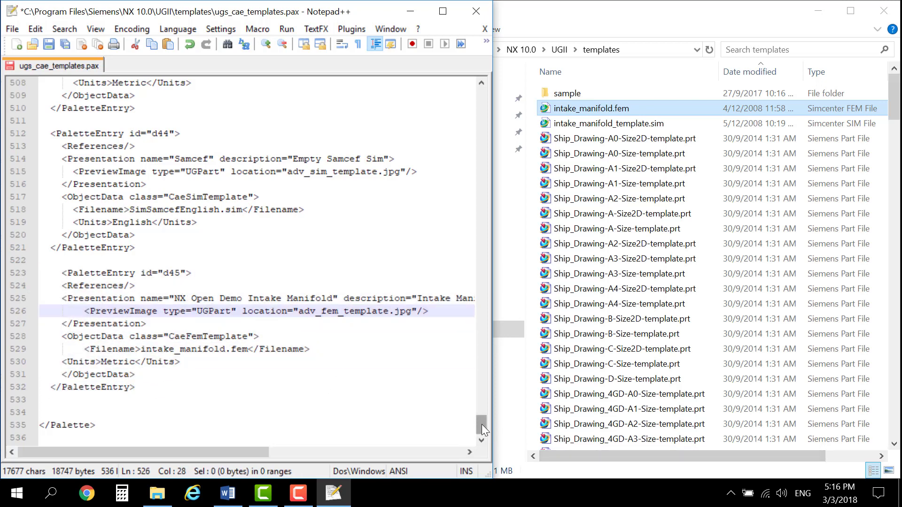
left_click_drag(480, 424, 489, 77)
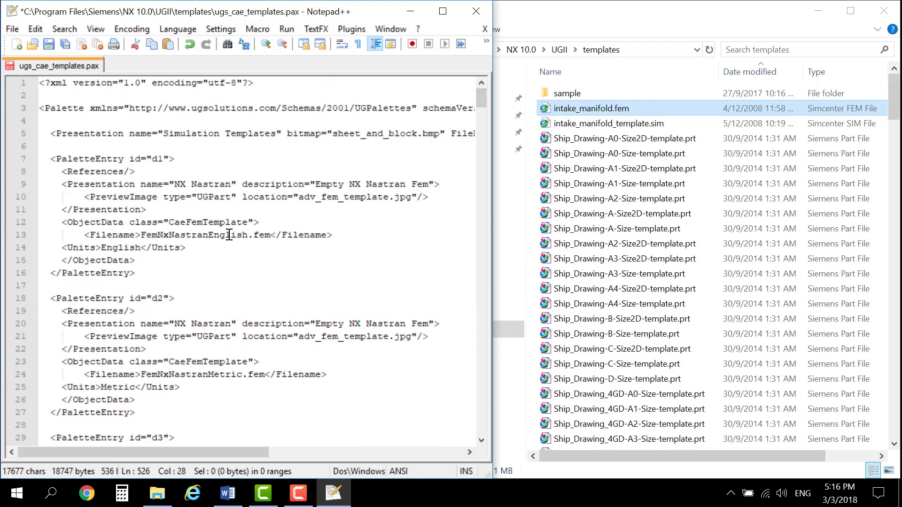
scroll(204, 271, "down", 3)
scroll(199, 273, "down", 8)
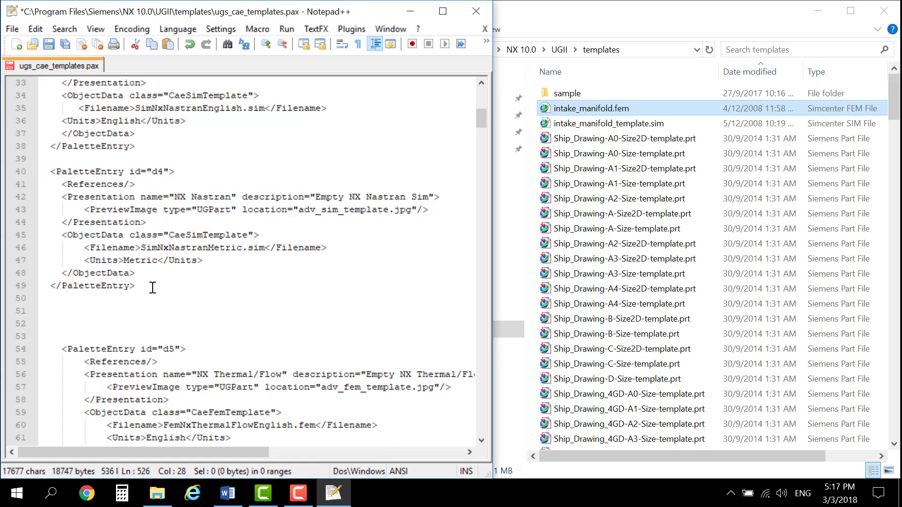
left_click_drag(151, 285, 9, 172)
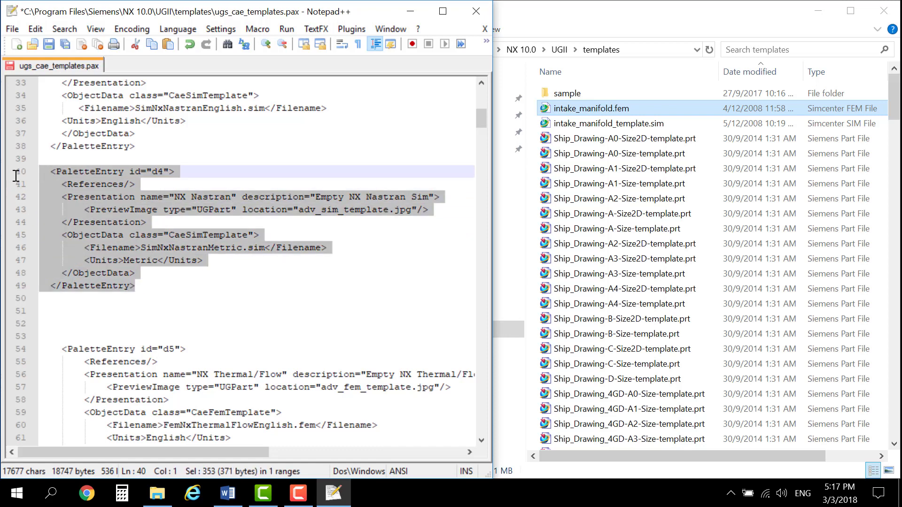
right_click(100, 188)
left_click(141, 153)
Step: Paste the d4 block on line 534, after the d45 entry
left_click_drag(481, 119, 475, 441)
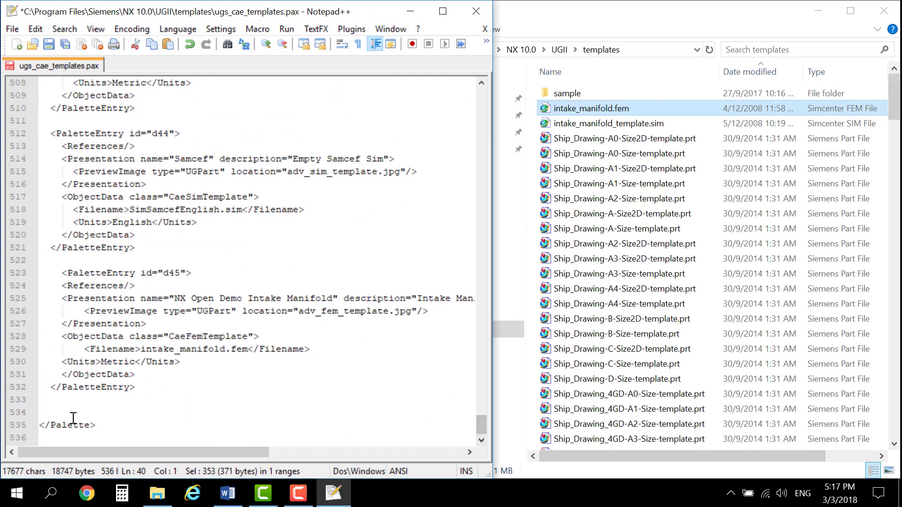
left_click(46, 412)
right_click(45, 413)
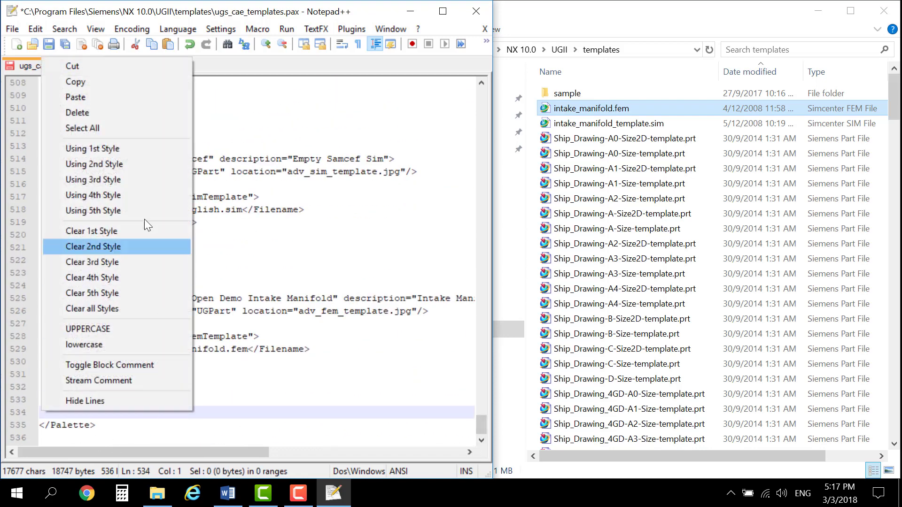
left_click(117, 96)
scroll(178, 272, "down", 1)
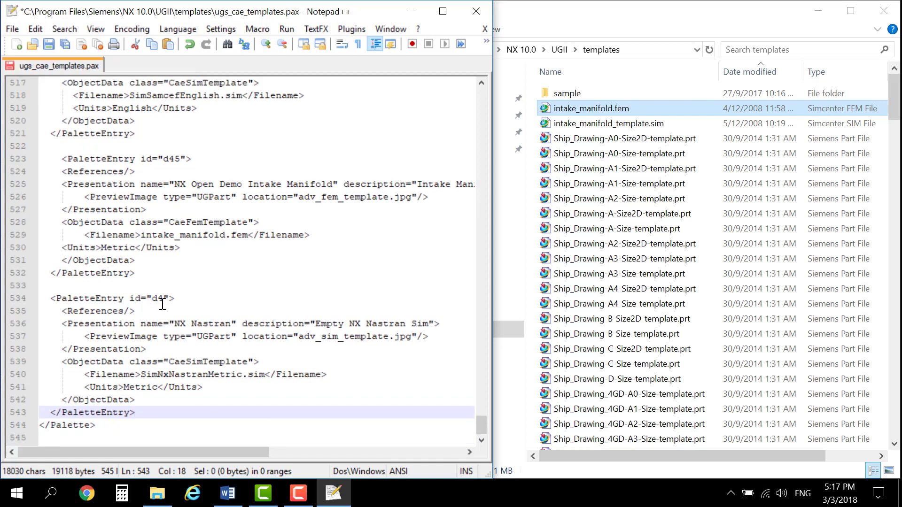
left_click(163, 299)
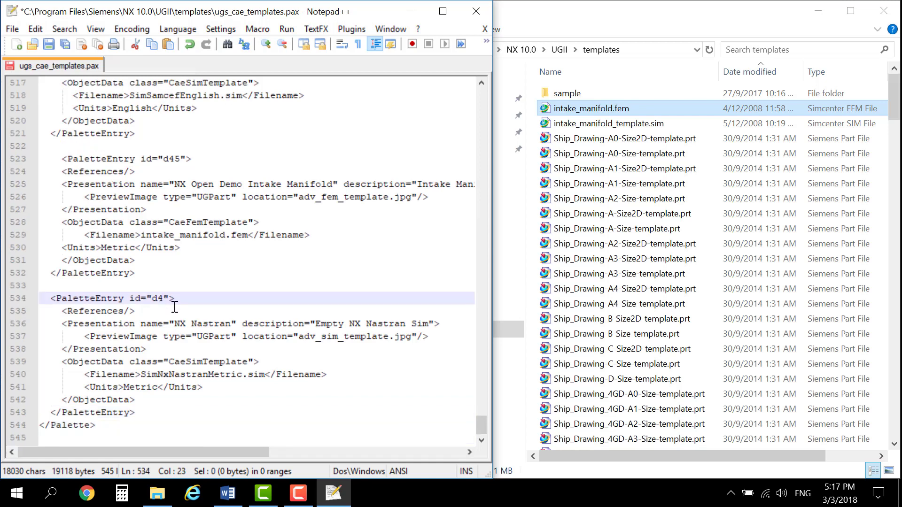
Step: Set the entry id to d46 and name it 'NX Open Demo Intake Manifold Sim'
type("6")
left_click_drag(174, 184, 335, 178)
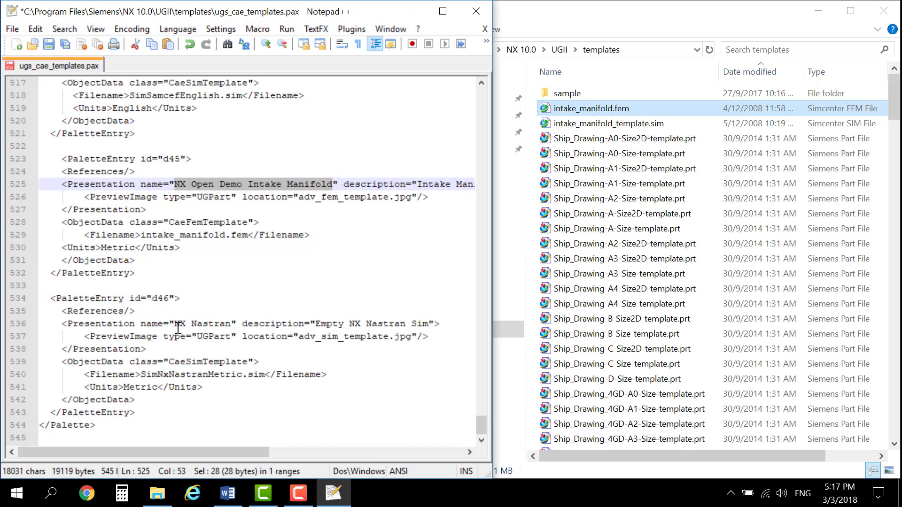
left_click_drag(175, 324, 233, 319)
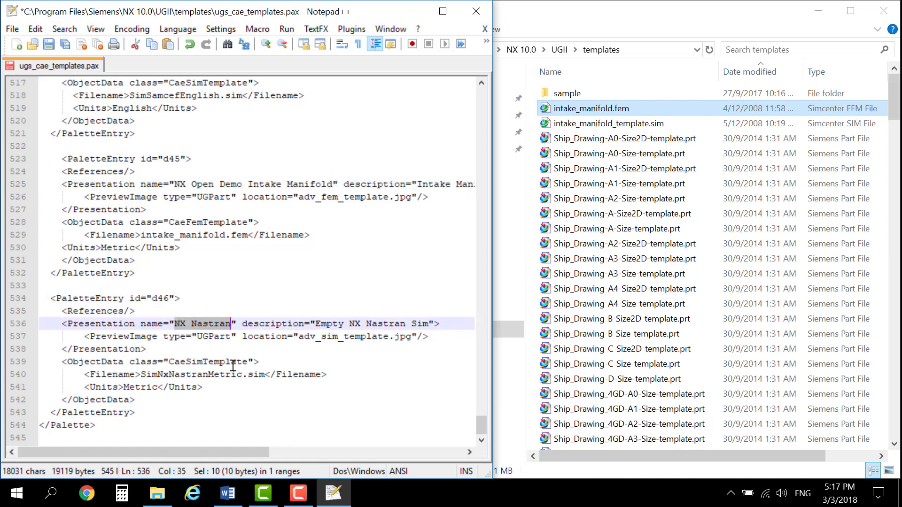
key("ctrl+v")
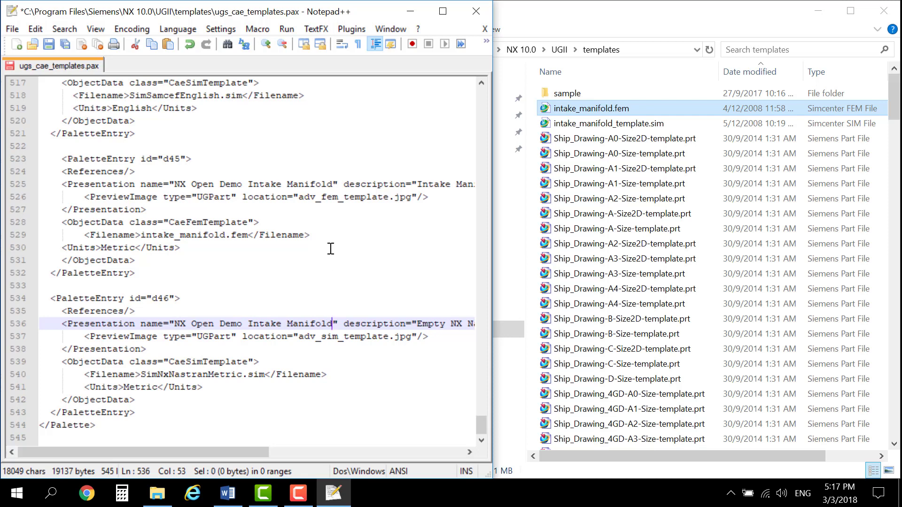
type("Sim")
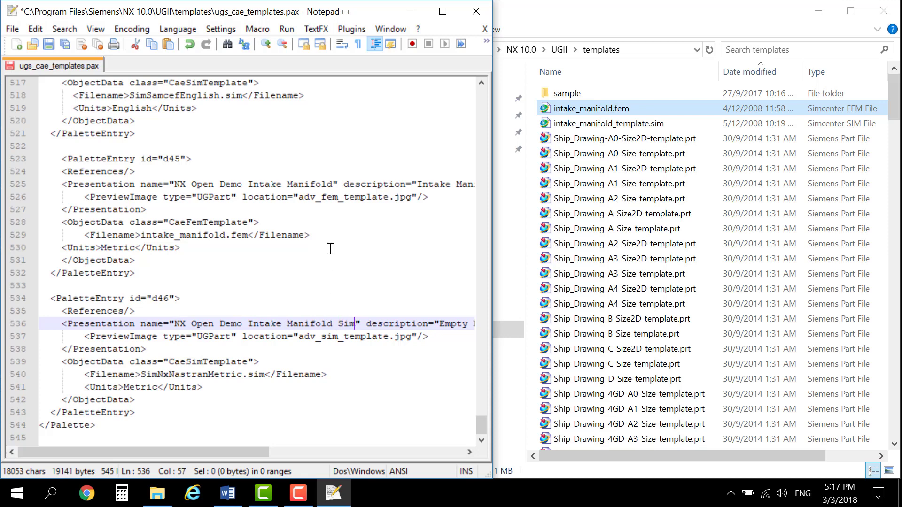
Step: Add 'Fem' after Manifold on line 525 and change the Sim description to 'Intake Manifold Sim'
left_click(334, 184)
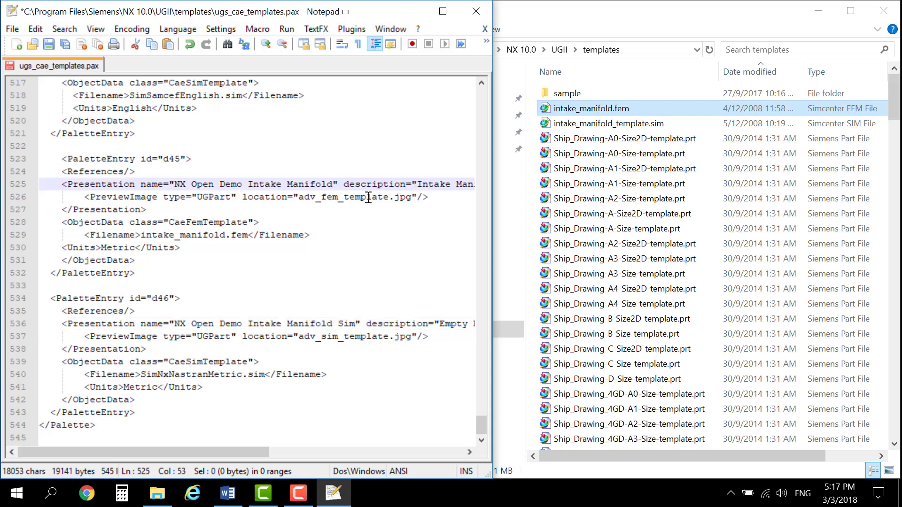
type("Fem")
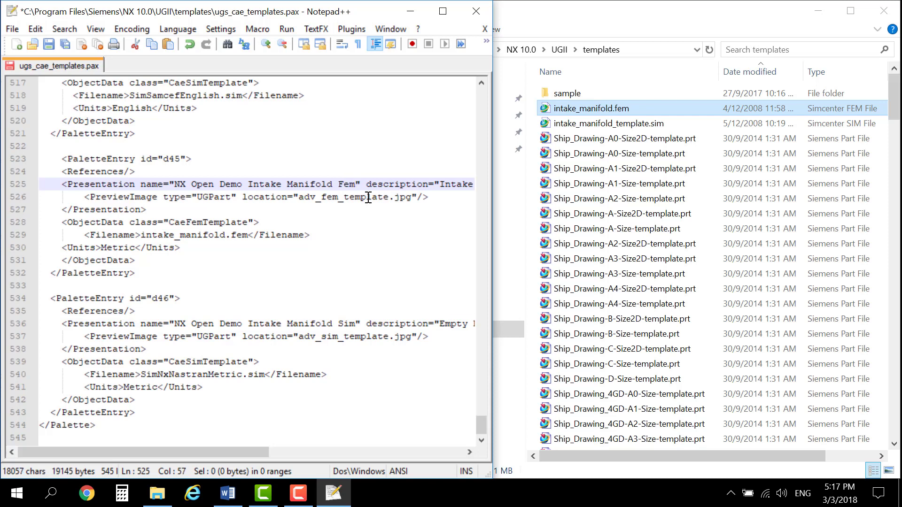
left_click_drag(441, 184, 418, 184)
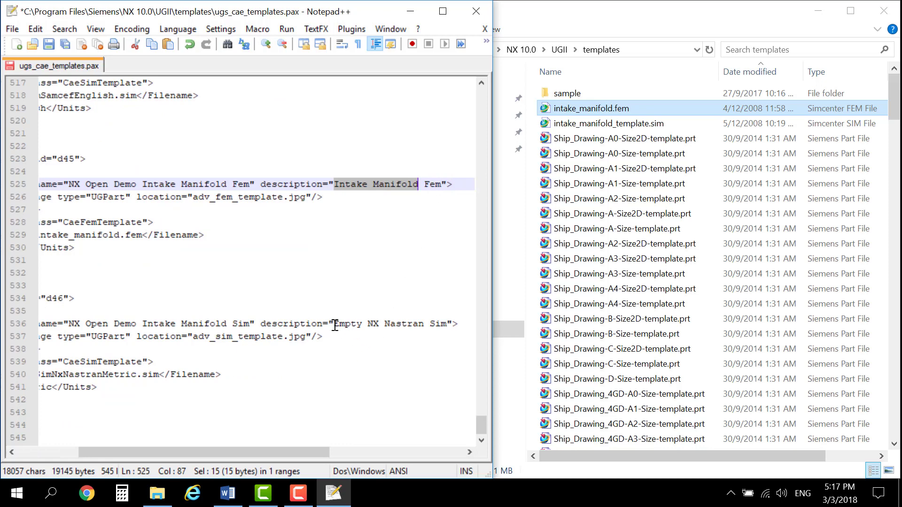
left_click_drag(334, 324, 423, 325)
key("ctrl+v")
left_click_drag(317, 452, 223, 452)
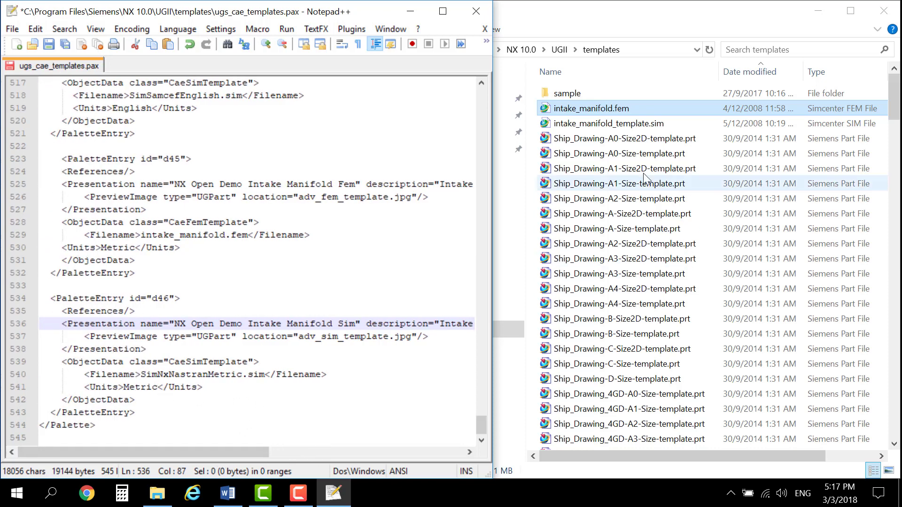
Step: Copy the name intake_manifold_template.sim and paste it over SimNxNastranMetric.sim on line 540
left_click(632, 123)
left_click(631, 124)
left_click_drag(665, 124, 551, 118)
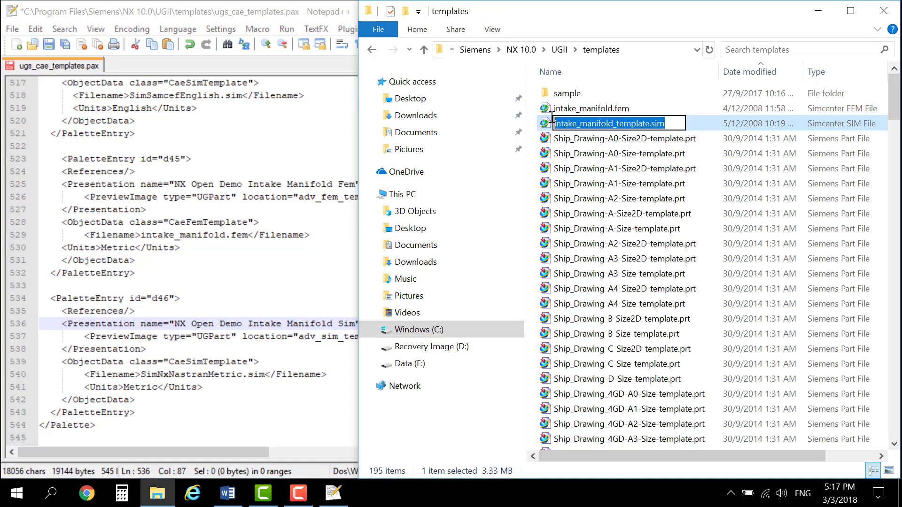
right_click(581, 124)
left_click(629, 160)
left_click_drag(141, 374, 265, 371)
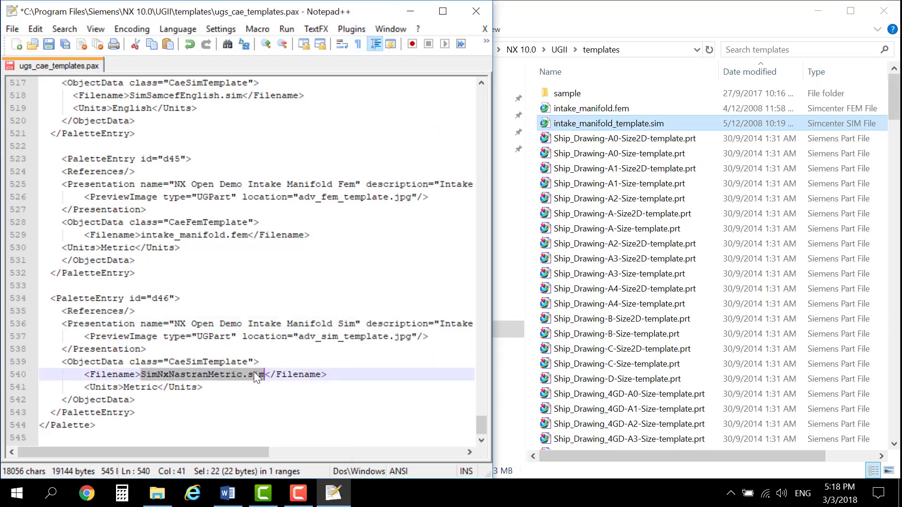
right_click(255, 371)
left_click(321, 55)
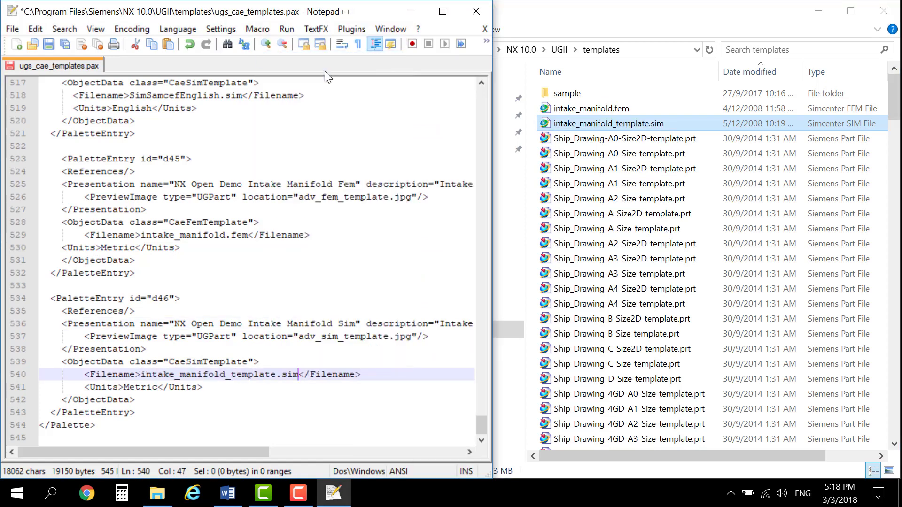
Step: Save ugs_cae_templates.pax, then close Notepad++ and the templates folder window
left_click(192, 388)
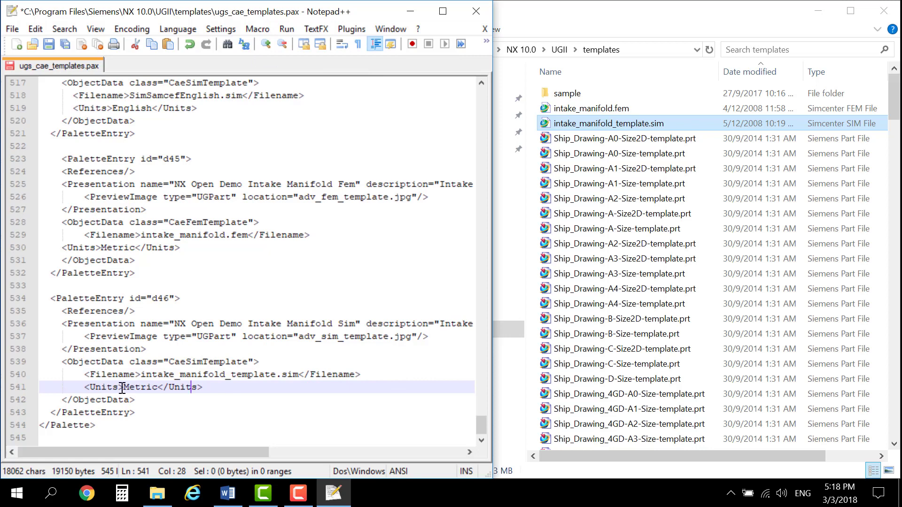
left_click_drag(123, 387, 158, 387)
key("Right")
left_click(49, 44)
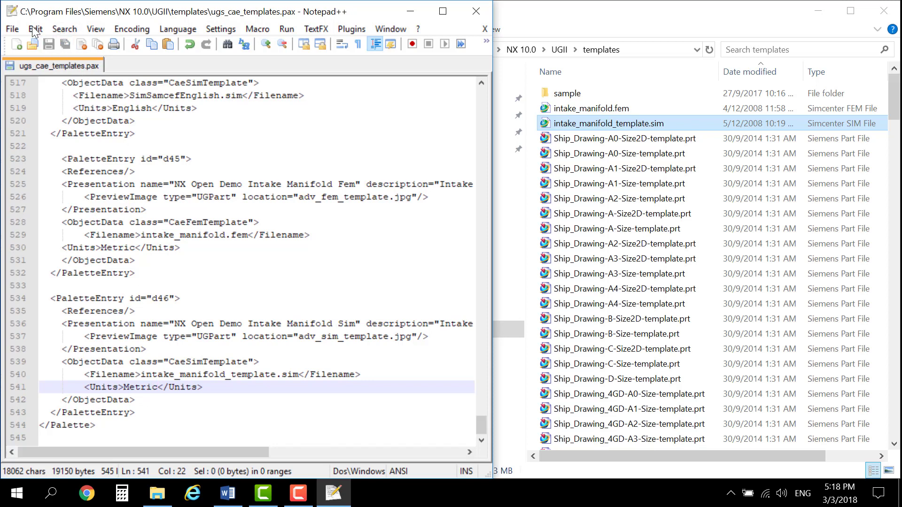
left_click(484, 18)
left_click(884, 14)
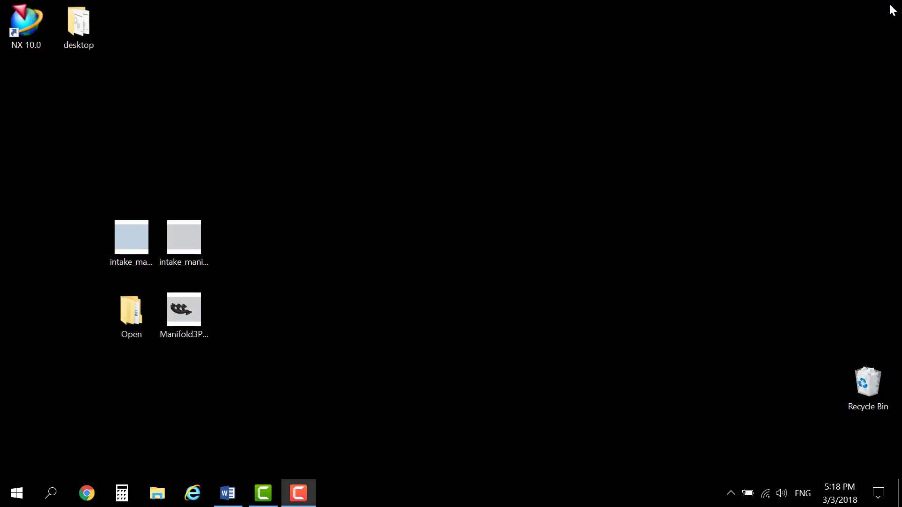
left_click(234, 499)
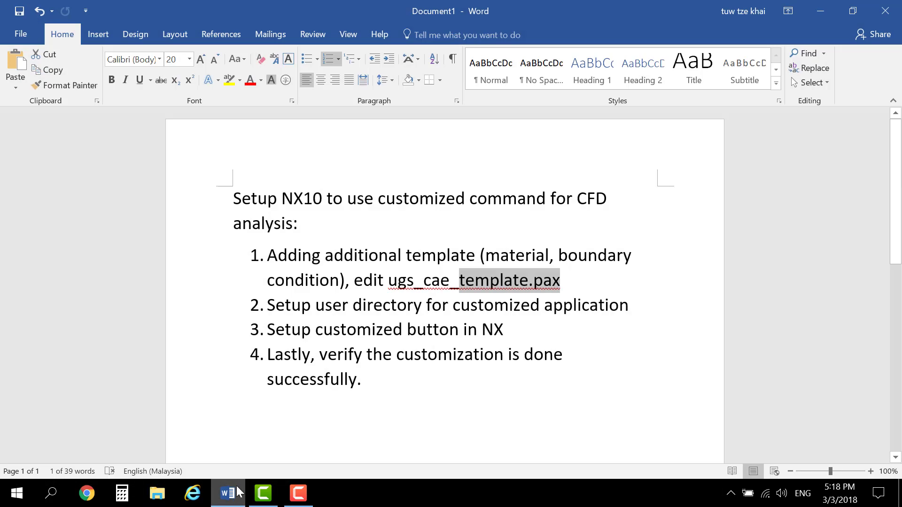
left_click_drag(267, 255, 566, 277)
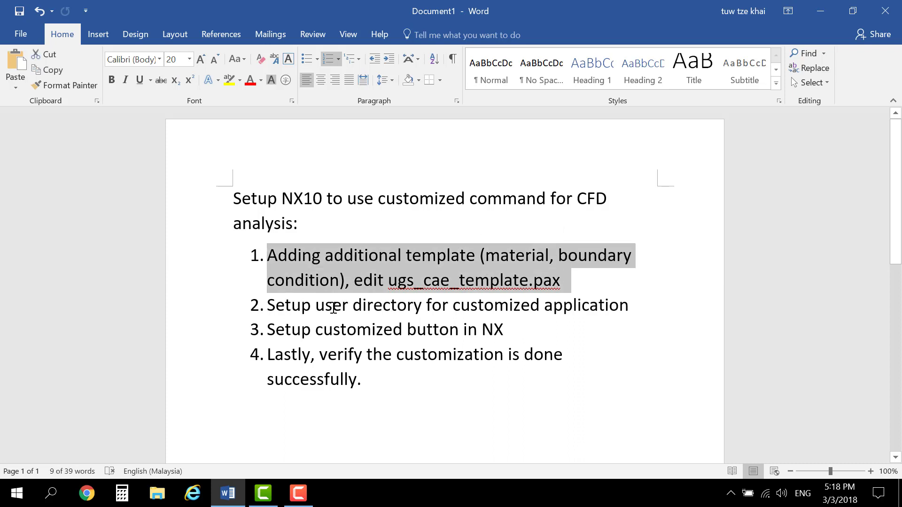
left_click_drag(269, 305, 586, 305)
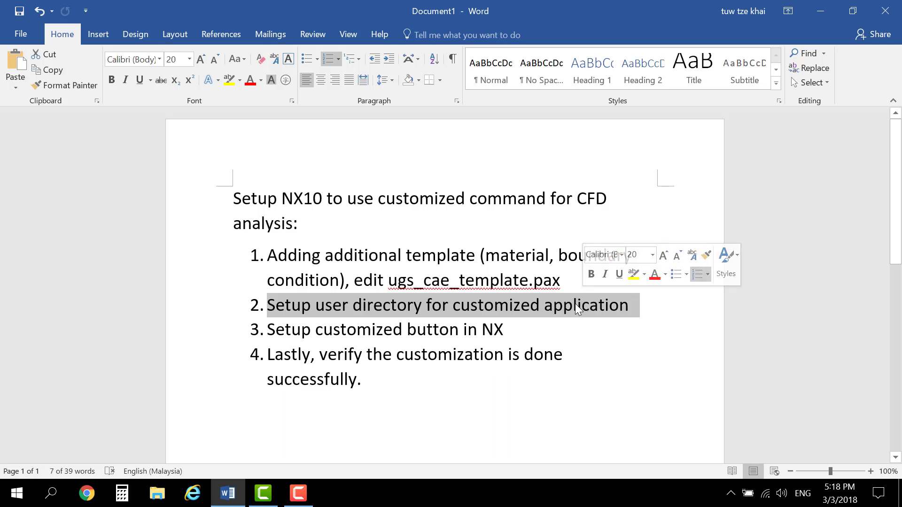
left_click(332, 305)
left_click_drag(318, 307, 420, 308)
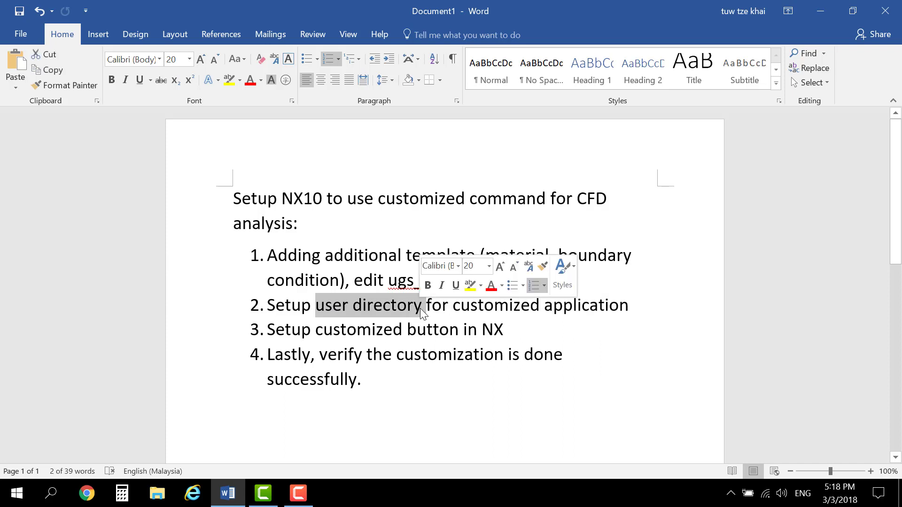
left_click(424, 304)
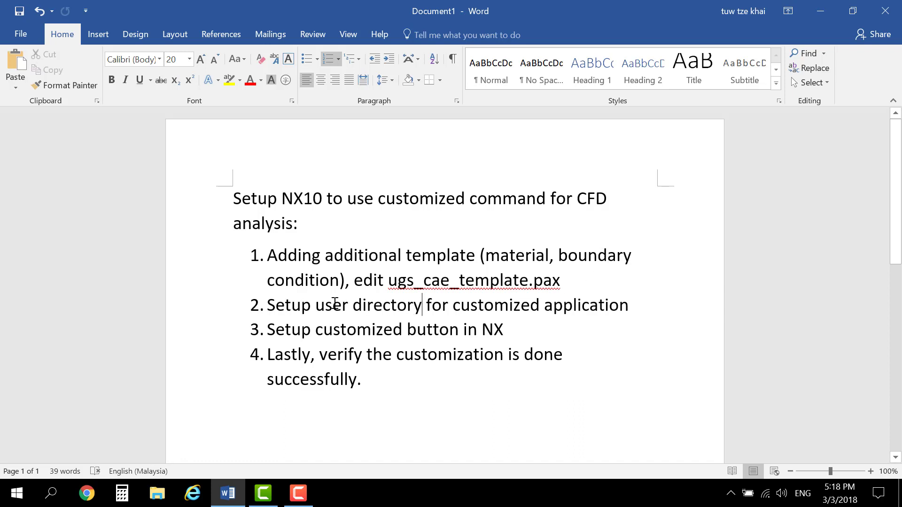
left_click_drag(329, 304, 441, 305)
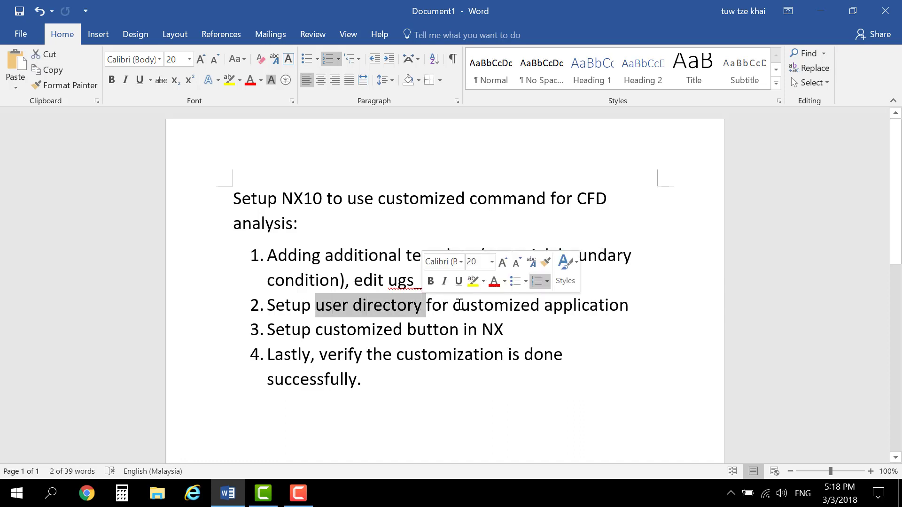
left_click(820, 11)
Step: Launch Notepad from the Start menu search and centre its window
right_click(299, 212)
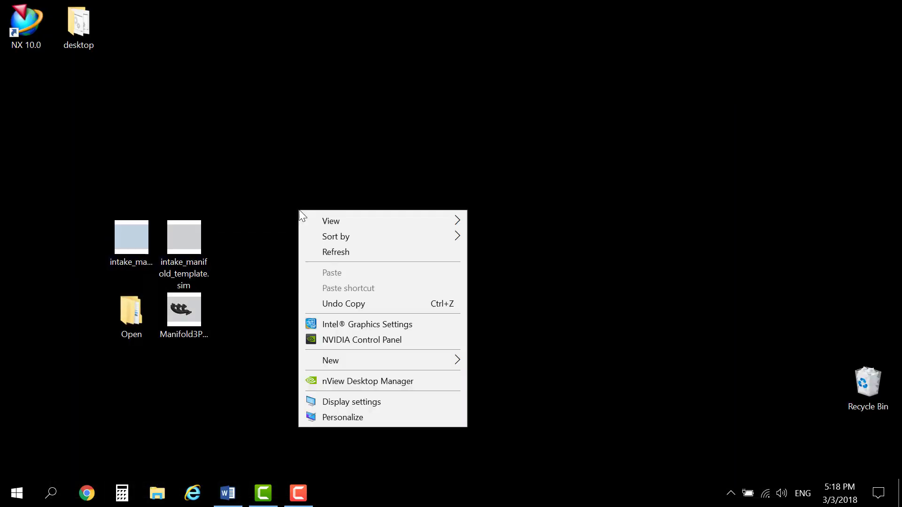
mouse_move(328, 219)
left_click(257, 261)
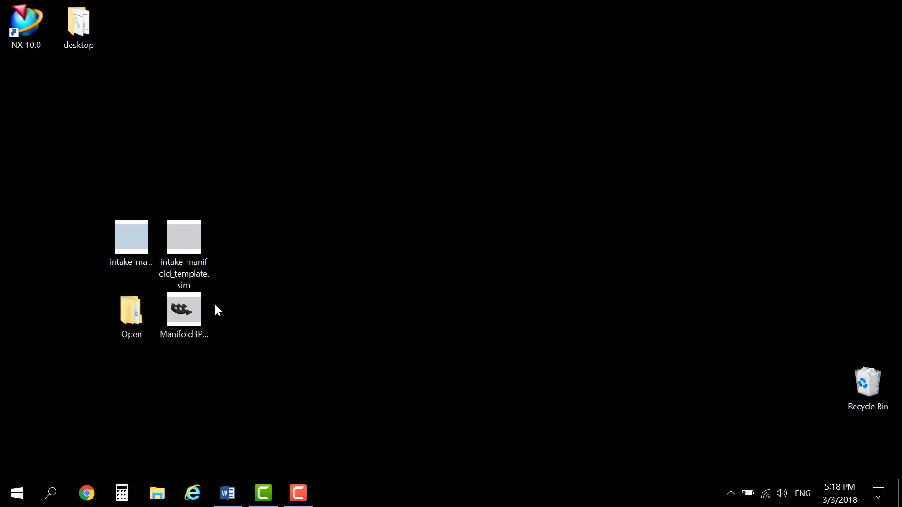
left_click(10, 492)
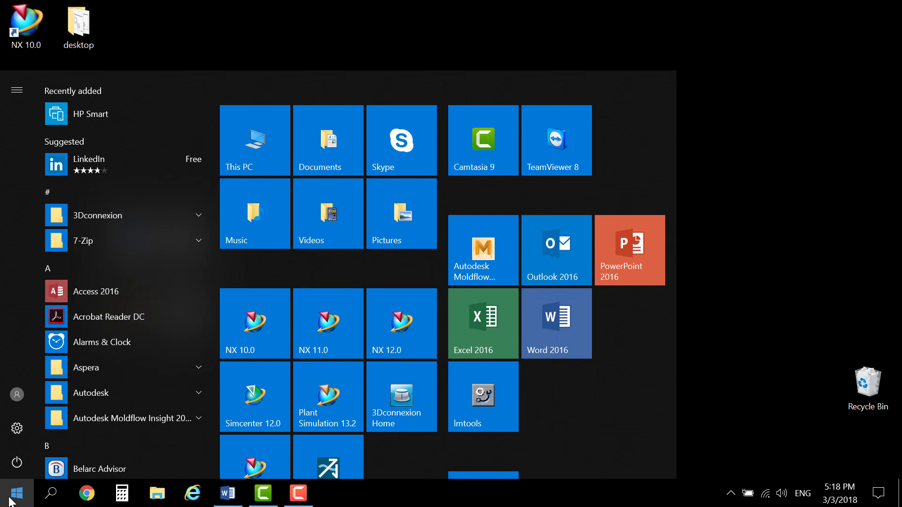
type("notepad")
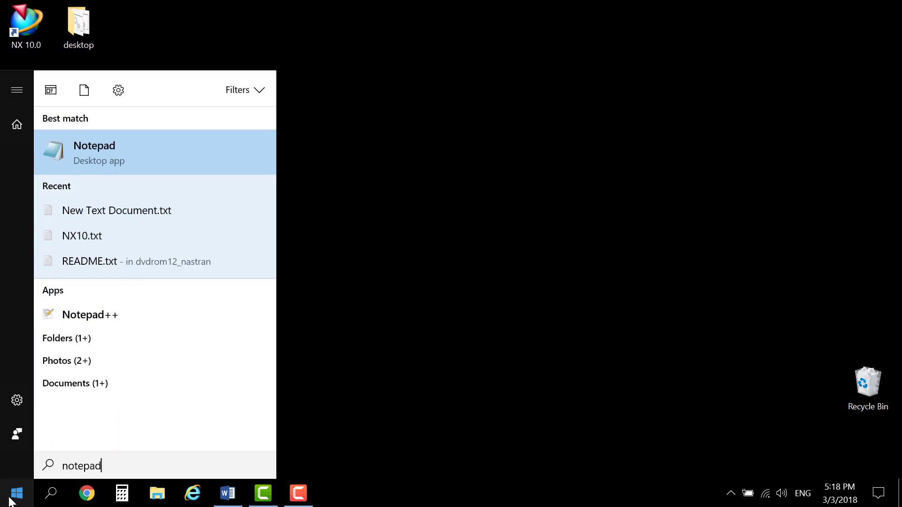
key("Return")
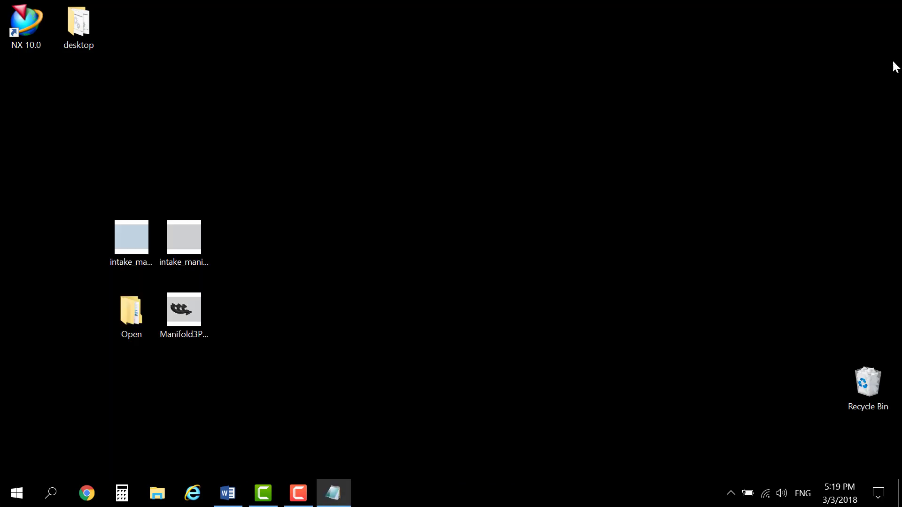
left_click_drag(797, 79, 506, 57)
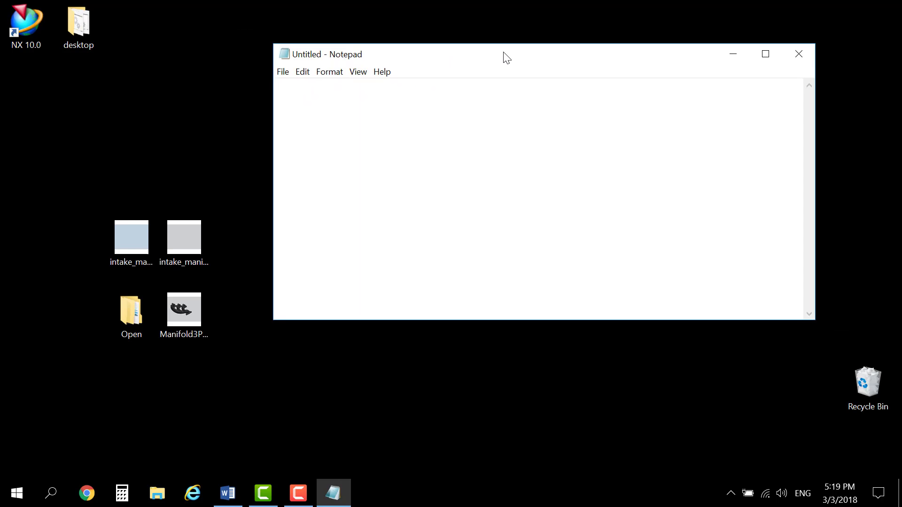
Step: Copy the NX 10.0 shortcut's Target path into Notepad and close the shortcut Properties
right_click(28, 22)
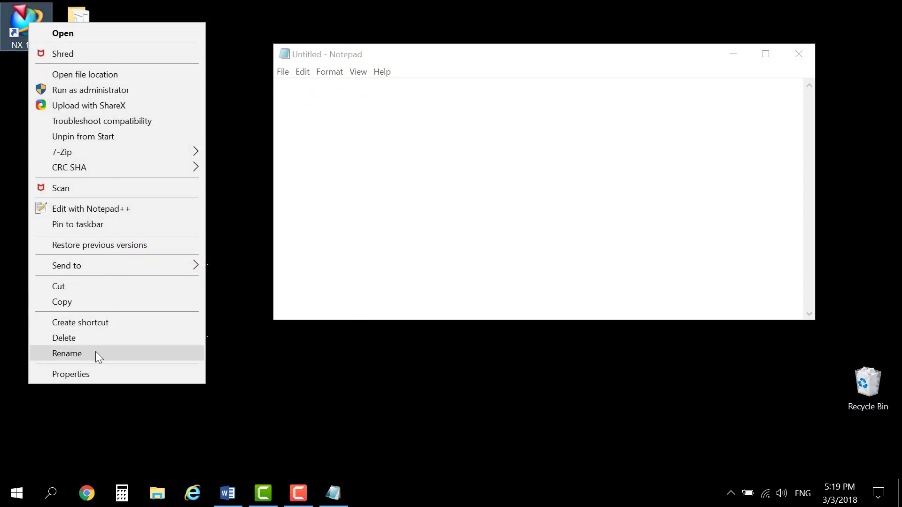
left_click(95, 380)
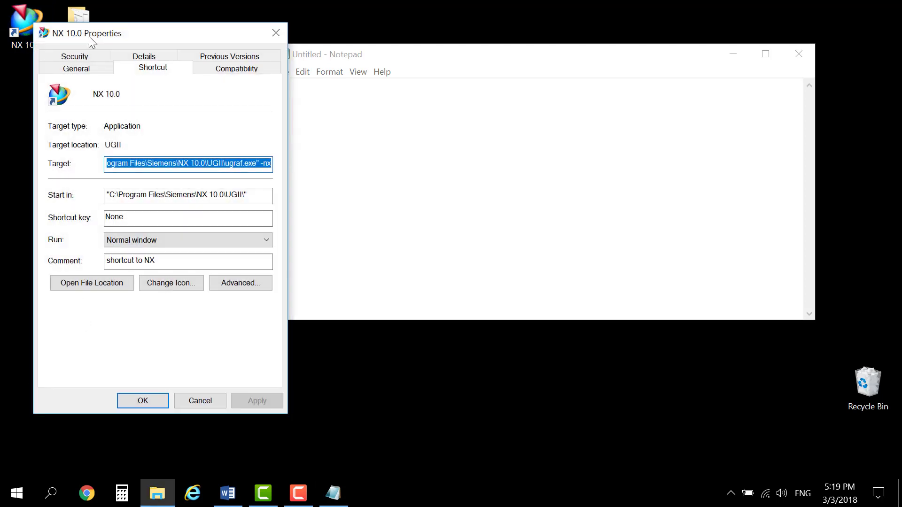
left_click_drag(92, 39, 94, 77)
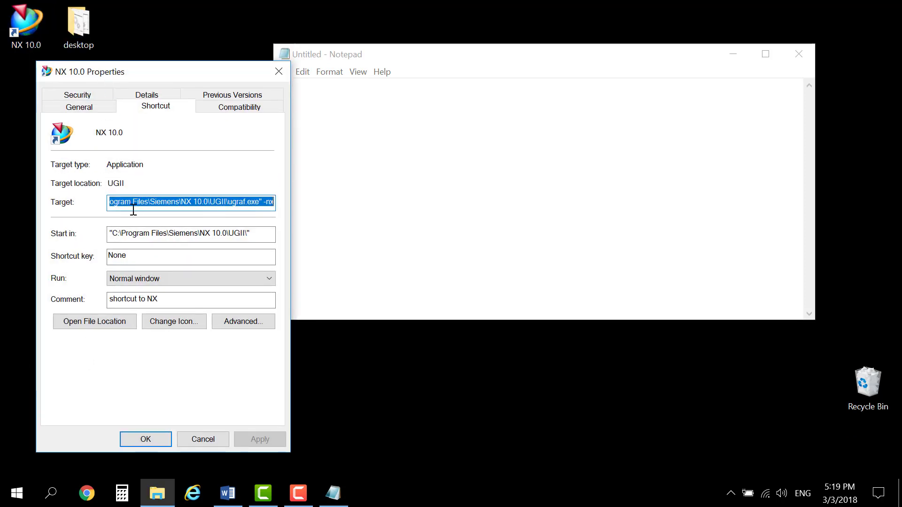
right_click(160, 201)
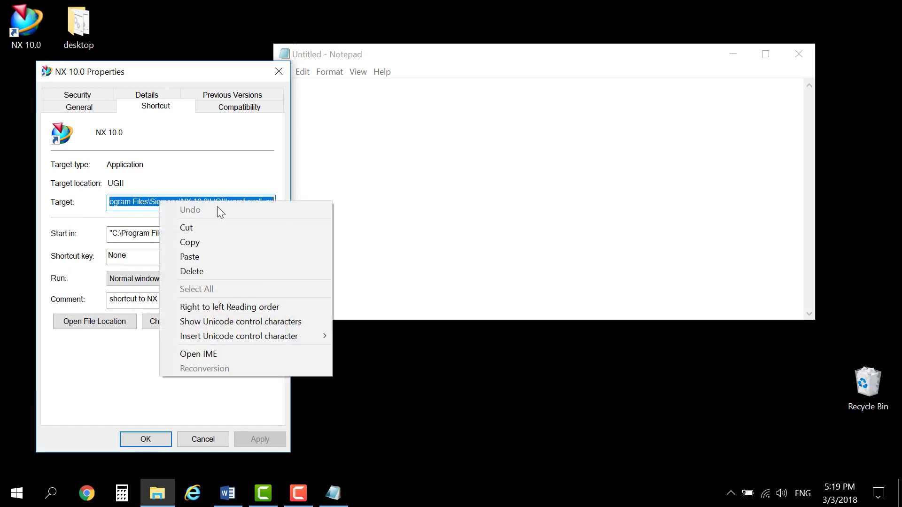
left_click(210, 242)
right_click(379, 127)
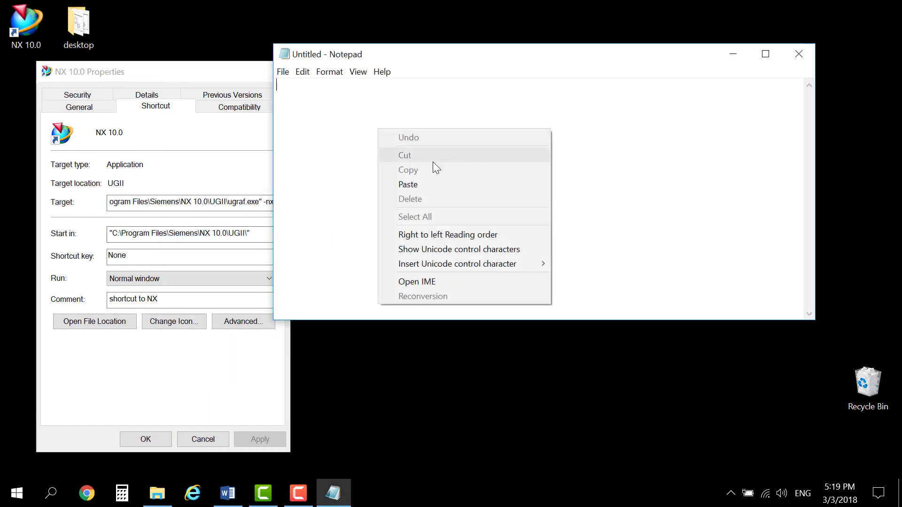
left_click(419, 185)
left_click_drag(222, 74, 205, 92)
left_click(261, 89)
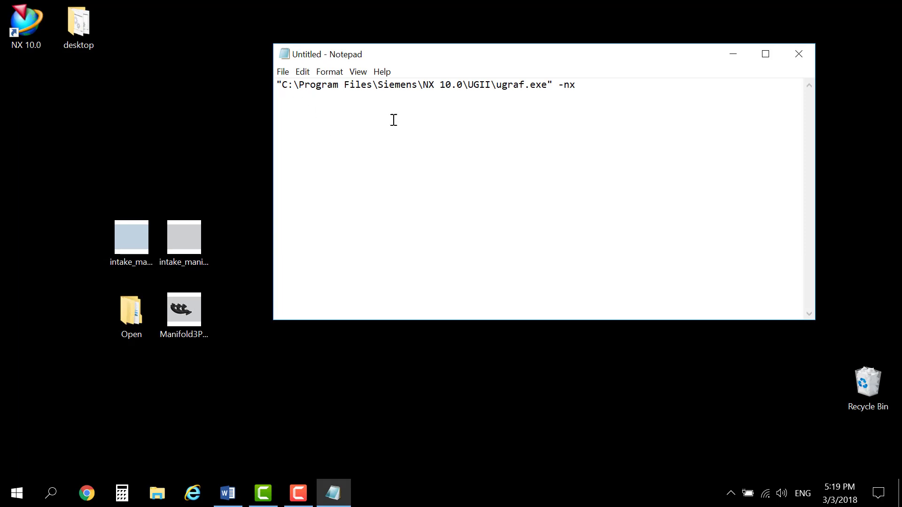
Step: Insert an empty first line above the ugraf.exe -nx launch command
key("Home")
key("Return")
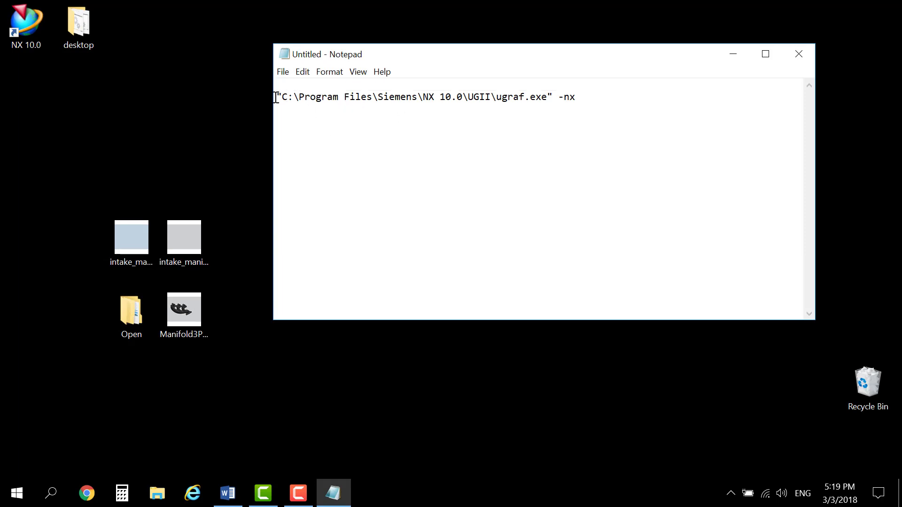
left_click_drag(589, 97, 275, 94)
left_click(286, 87)
Step: Start the first line with 'set UGII_User_DIR=' and copy the Open folder's location path
type("set ")
type("ig")
type("UGII")
type("_User")
type("_DIR=")
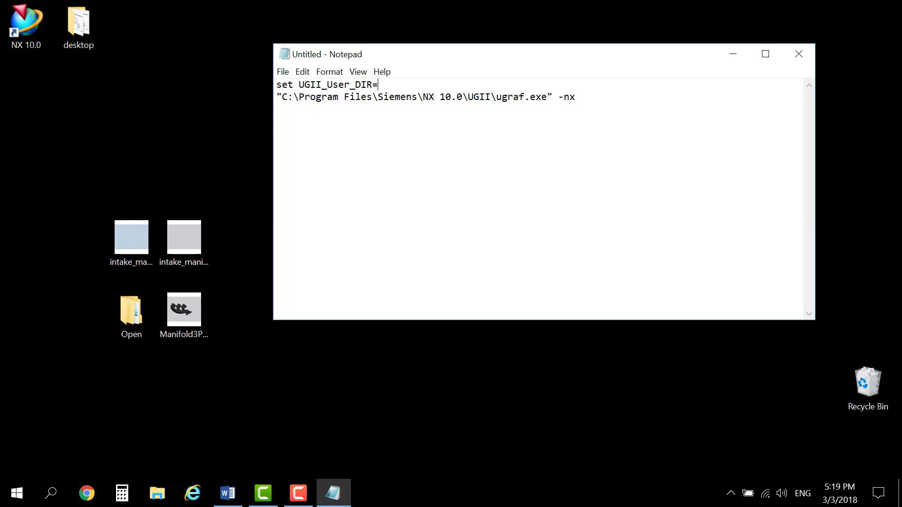
double_click(142, 312)
left_click_drag(98, 314, 49, 103)
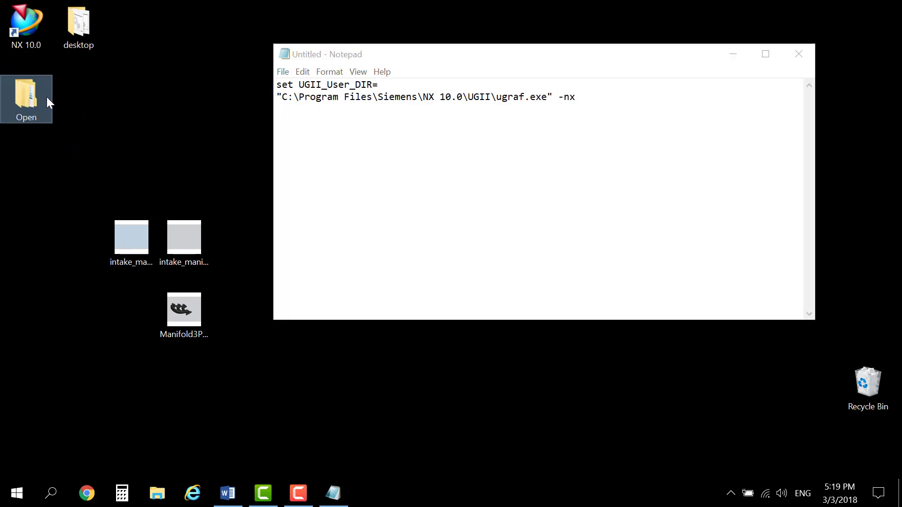
right_click(23, 92)
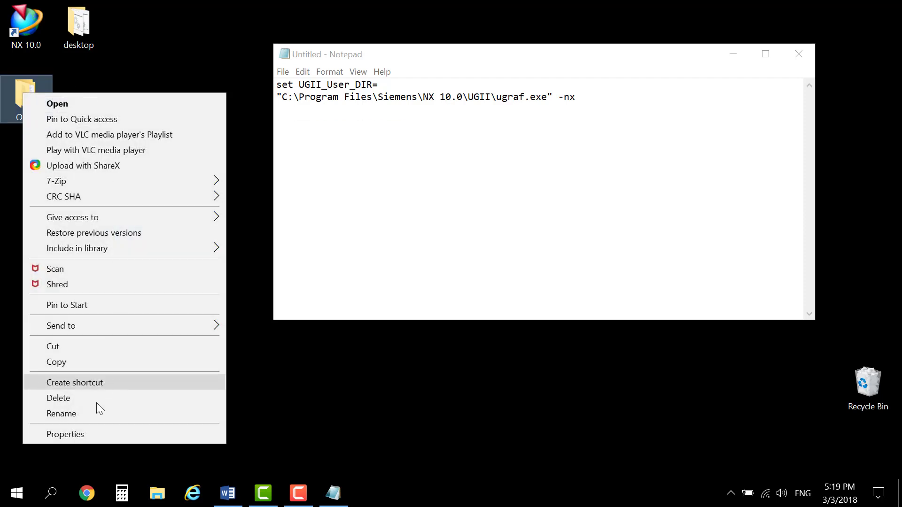
left_click(84, 433)
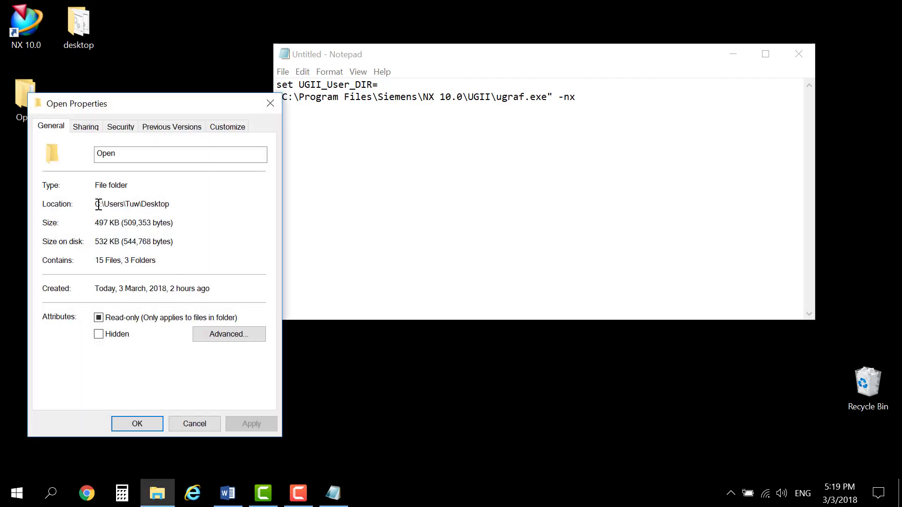
left_click_drag(96, 203, 186, 211)
key("ctrl+c")
Step: Paste the Desktop path after DIR=, append \Open, and close the folder Properties
left_click(382, 85)
key("ctrl+v")
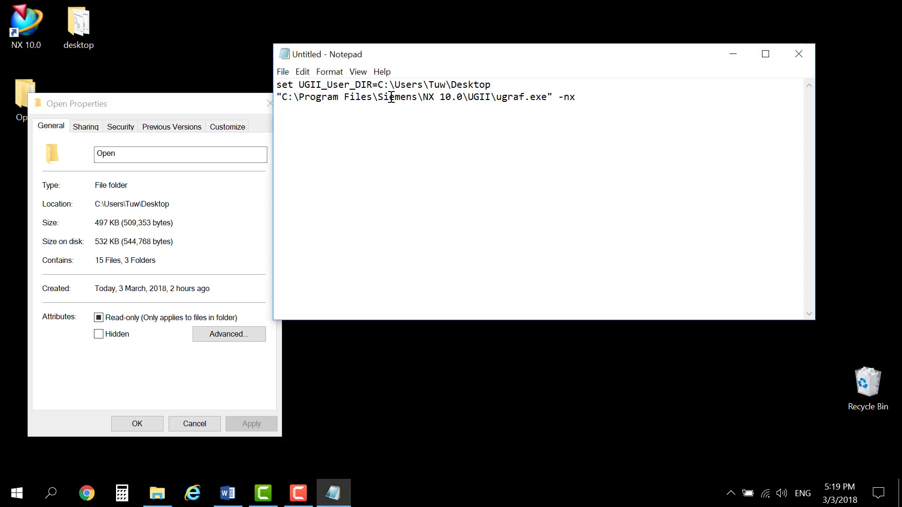
type("\\Open")
left_click_drag(525, 85, 495, 86)
left_click(269, 103)
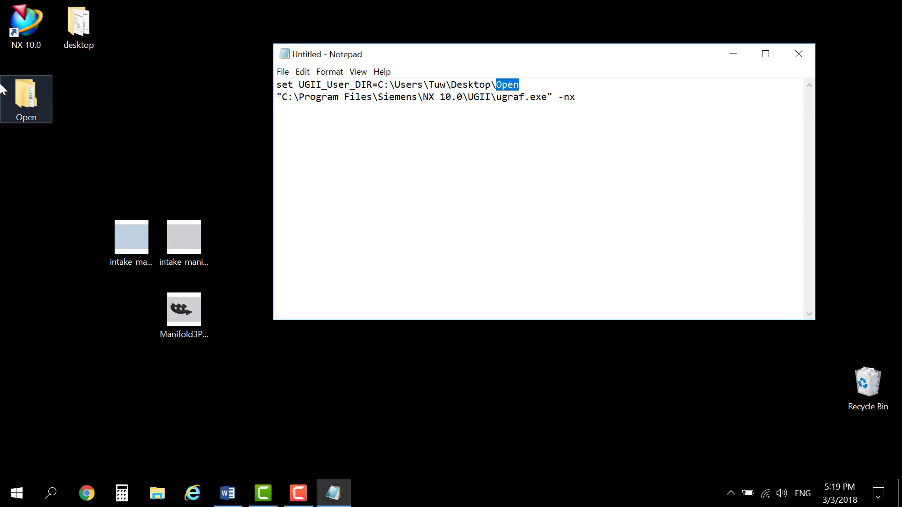
left_click_drag(22, 96, 74, 85)
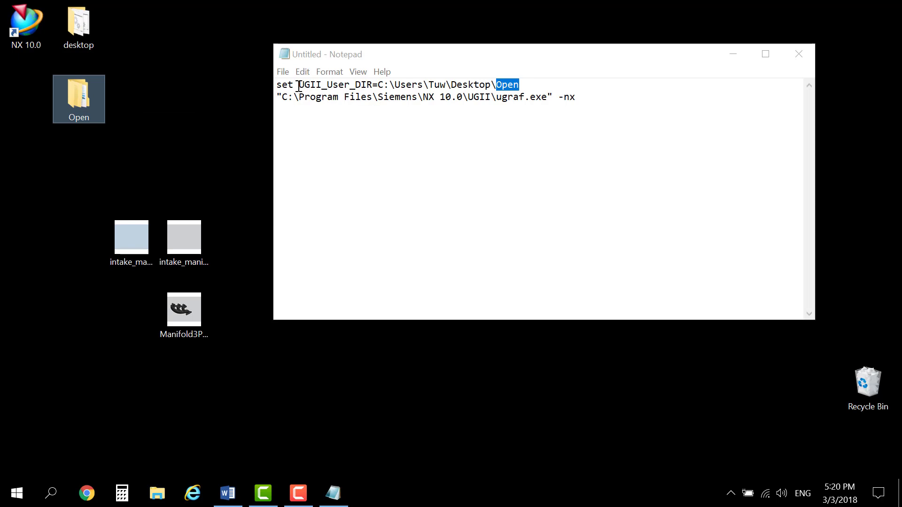
left_click_drag(298, 85, 537, 82)
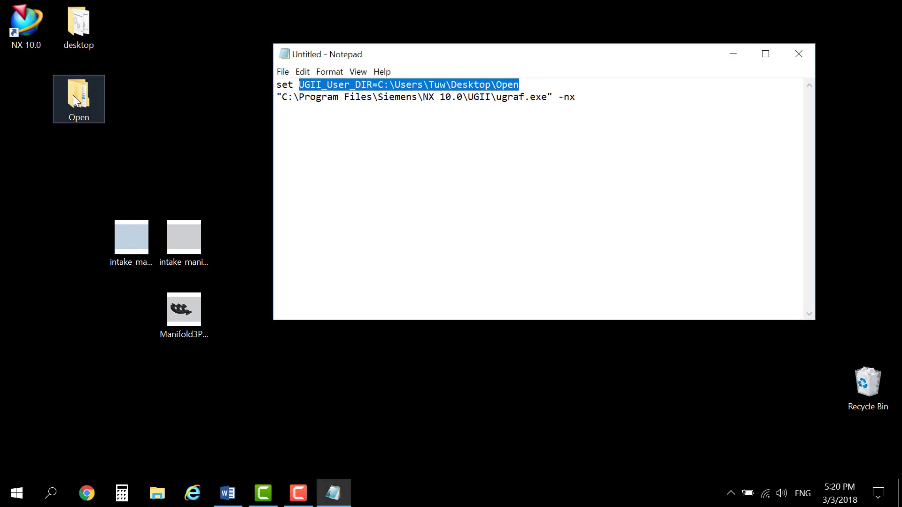
left_click(331, 99)
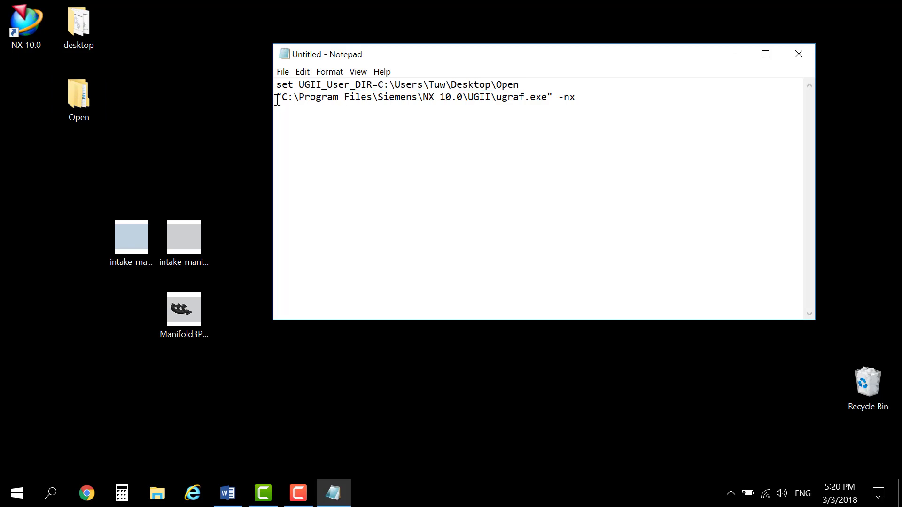
left_click_drag(277, 85, 557, 86)
key("ctrl+a")
Step: Save the two-line script as nx10.bat on the Desktop and close Notepad
left_click(316, 112)
left_click(280, 71)
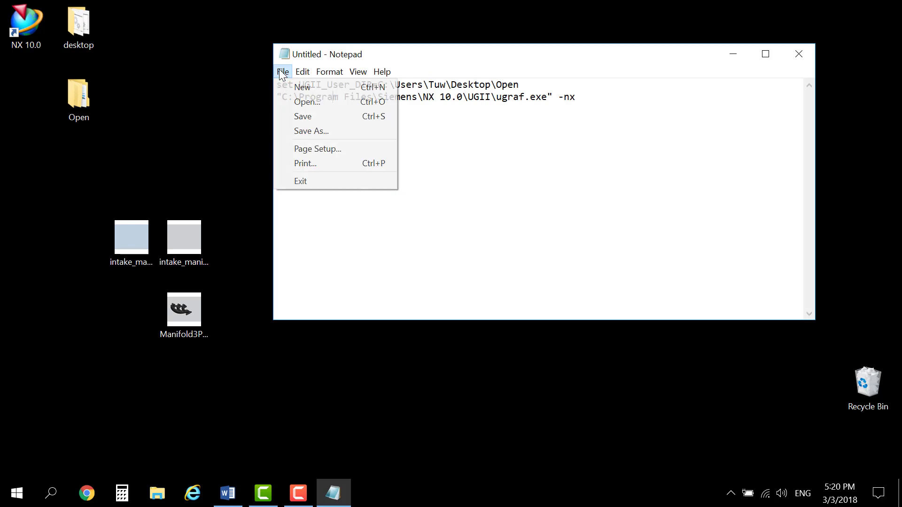
left_click(301, 131)
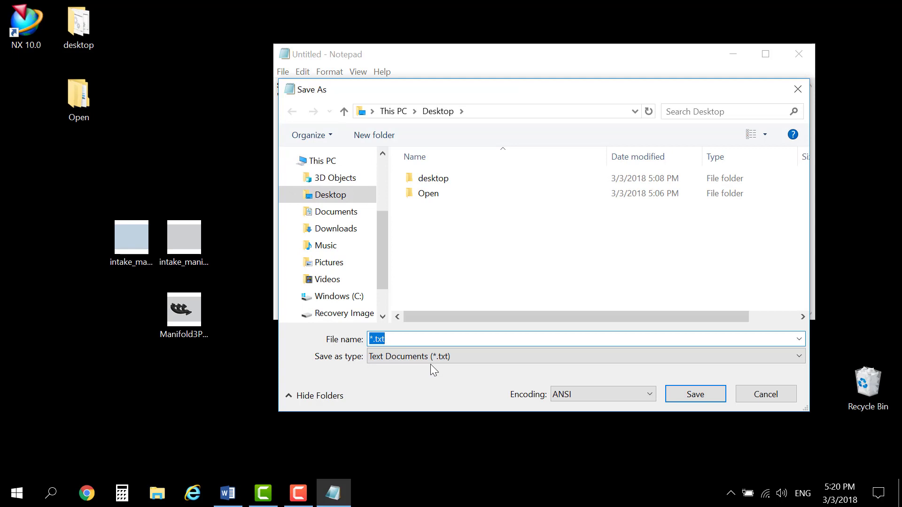
type("nx")
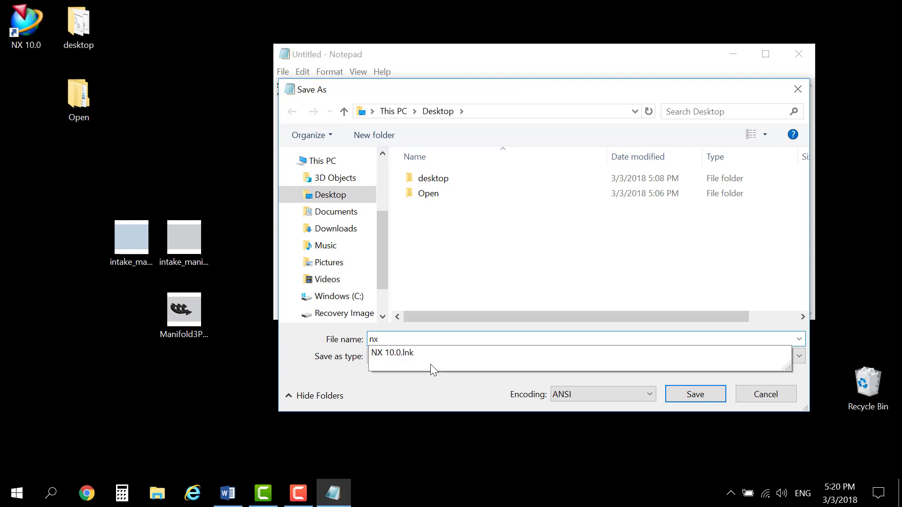
type("10")
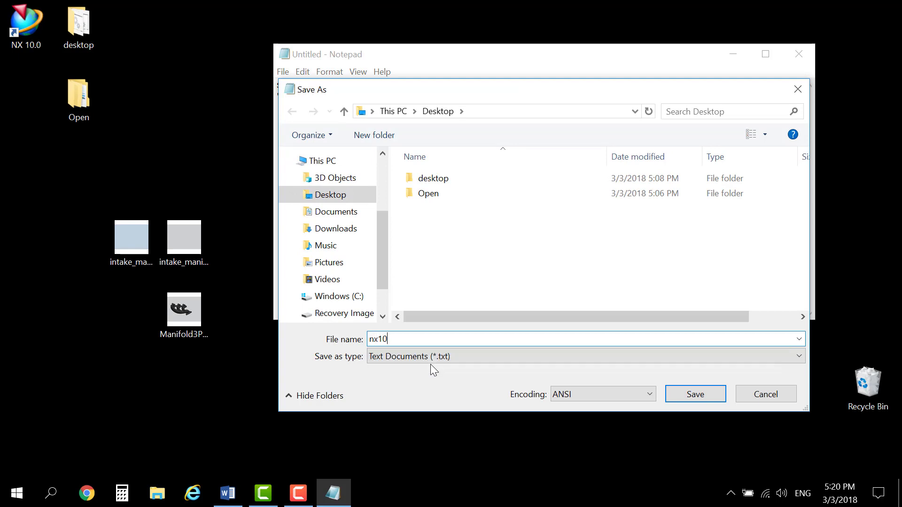
type(".bat")
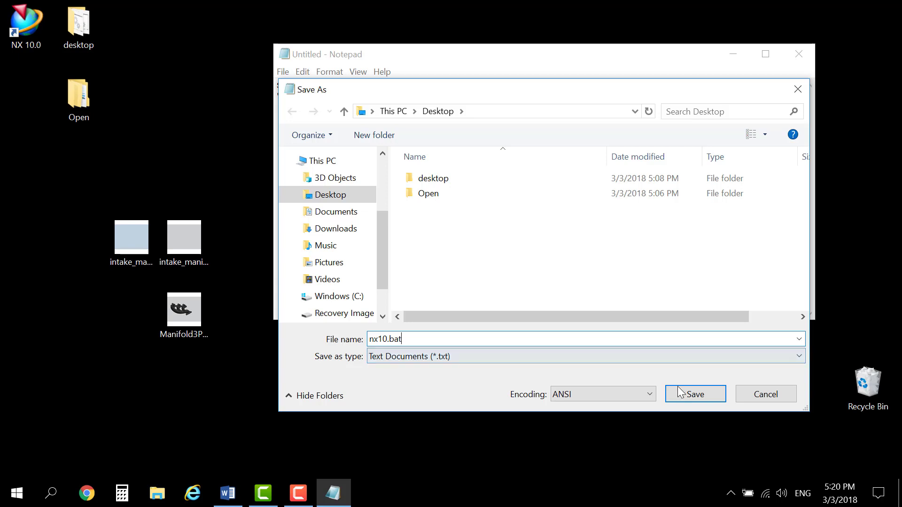
left_click(404, 340)
left_click(697, 396)
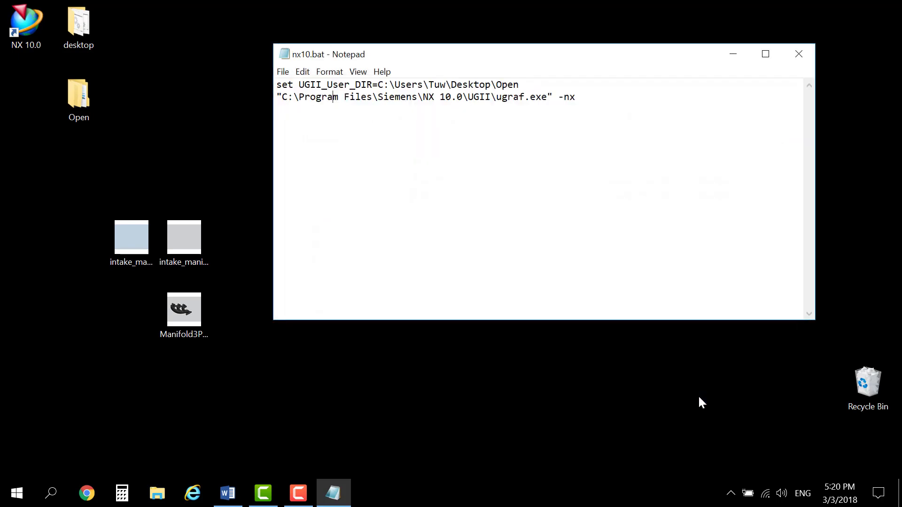
left_click(801, 54)
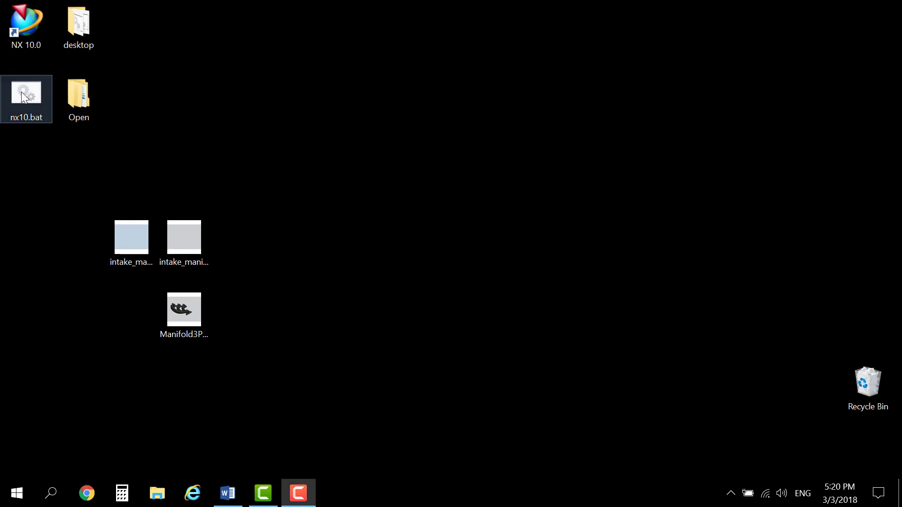
Step: Run nx10.bat from the desktop to launch NX 10 and minimise the command window
left_click_drag(21, 92, 1, 165)
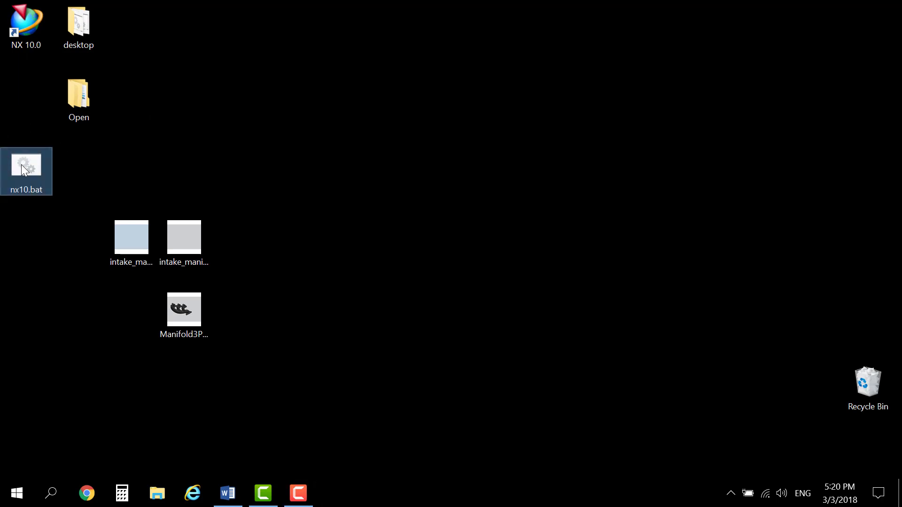
left_click(31, 207)
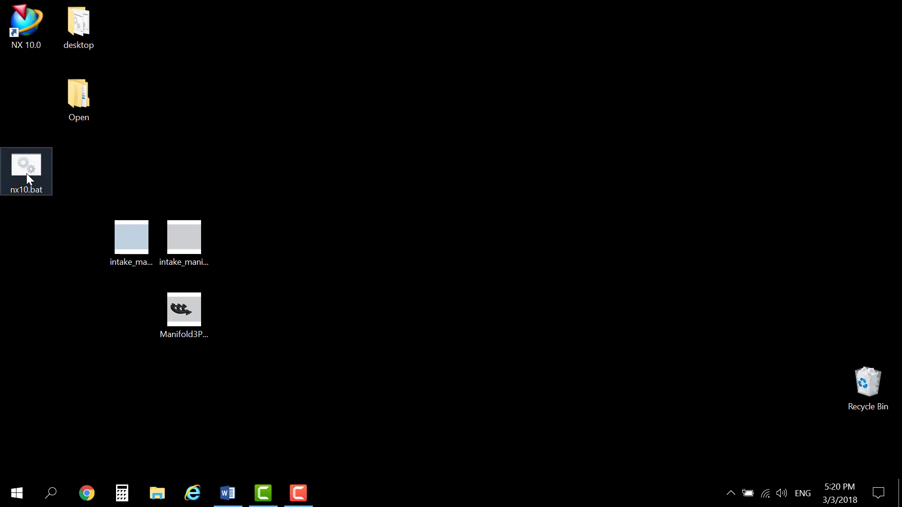
double_click(27, 173)
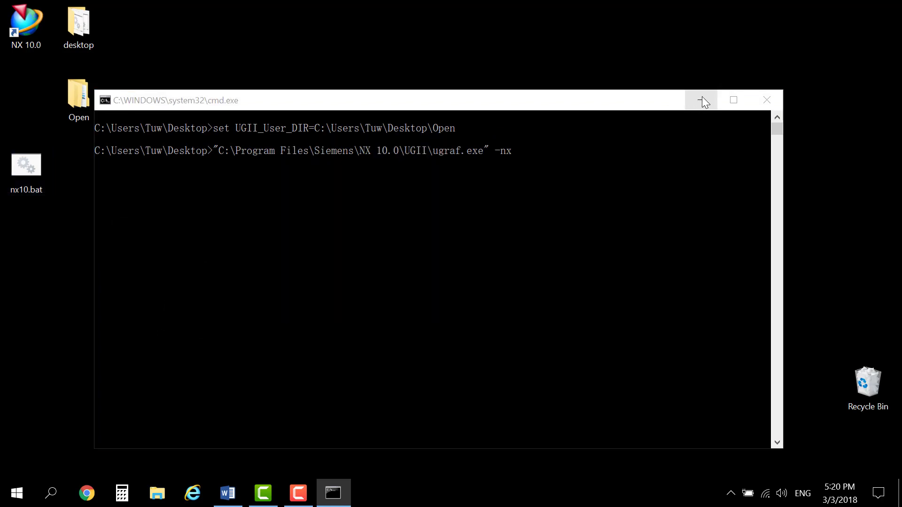
left_click(702, 100)
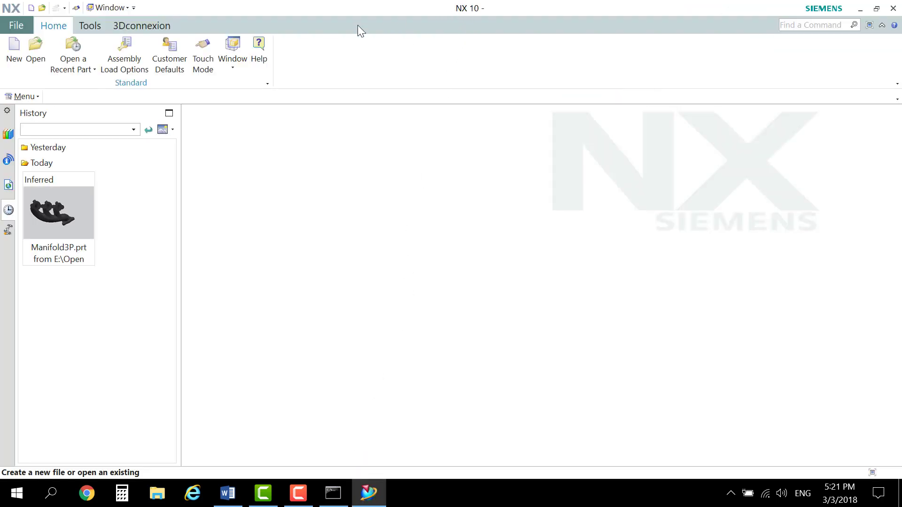
left_click(13, 48)
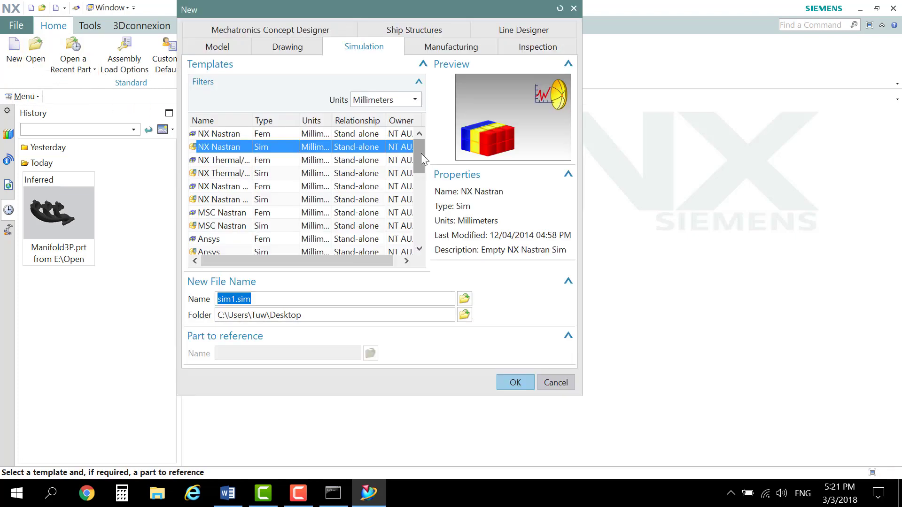
mouse_move(421, 153)
left_mouse_down()
mouse_move(419, 184)
mouse_move(422, 141)
left_mouse_up()
left_click(218, 47)
left_click(281, 46)
left_click(354, 49)
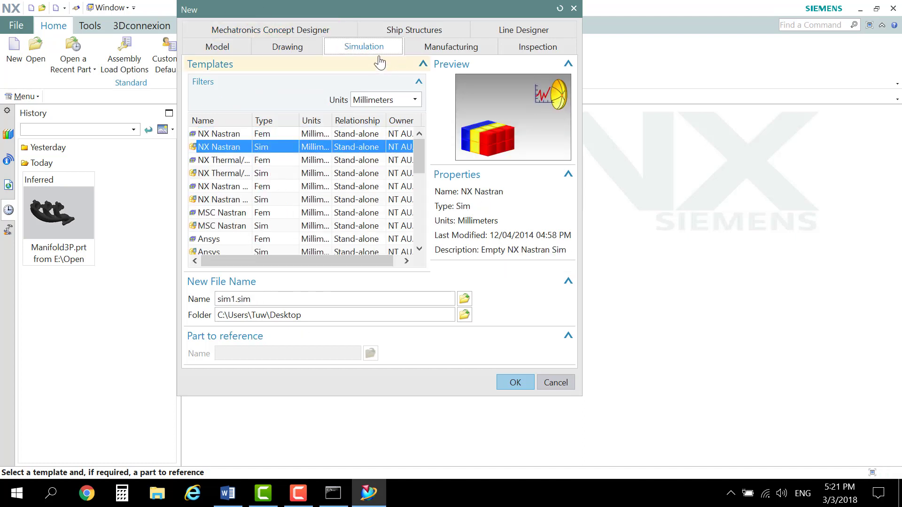
left_click_drag(419, 155, 424, 246)
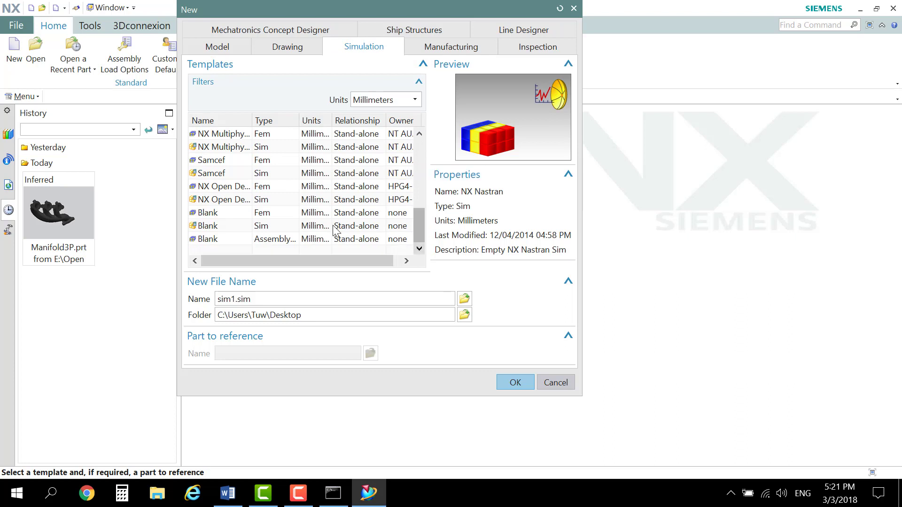
left_click(243, 187)
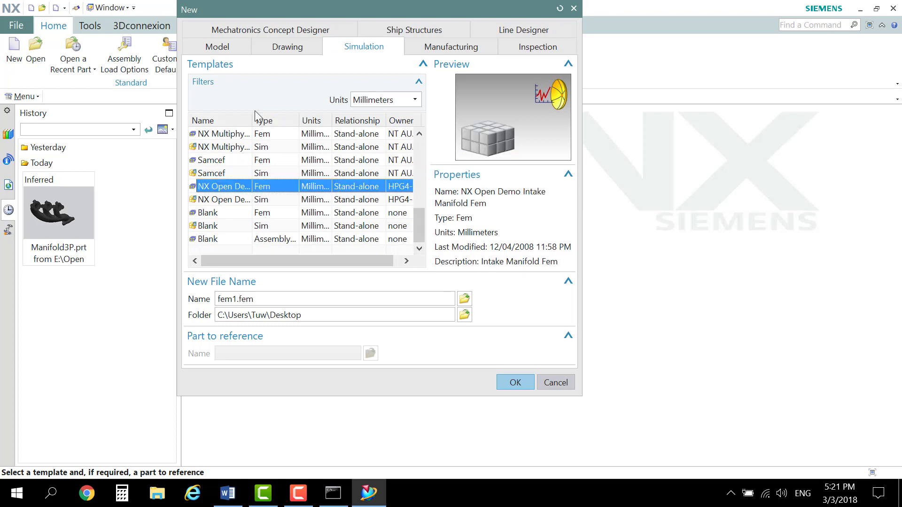
left_click_drag(252, 120, 337, 121)
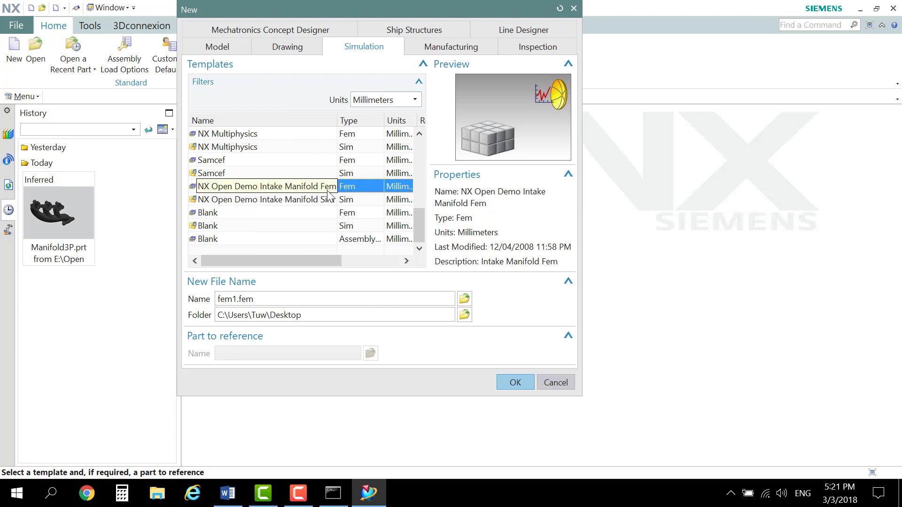
left_click(324, 202)
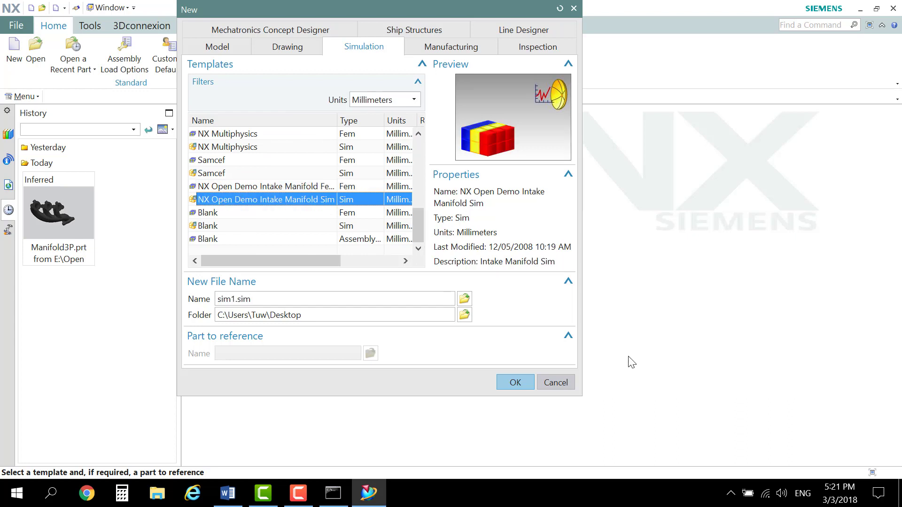
left_click(566, 382)
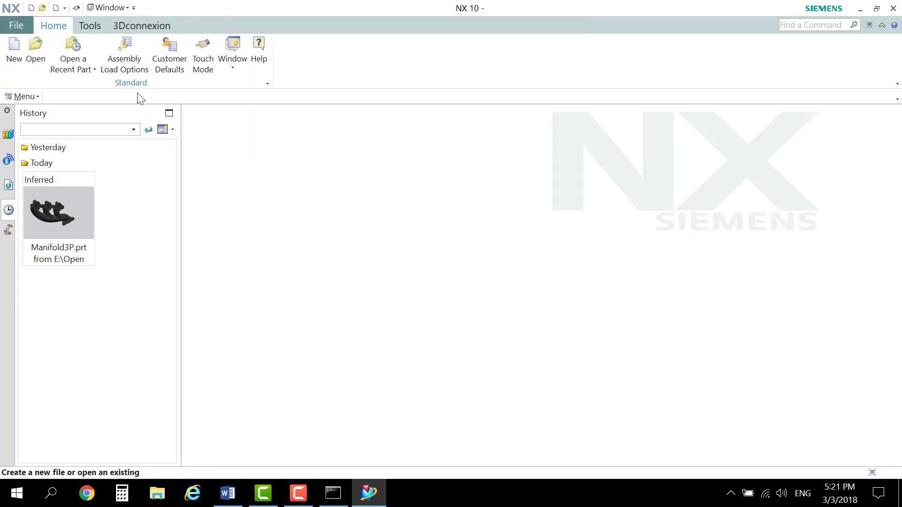
left_click(228, 492)
left_click_drag(269, 329, 519, 323)
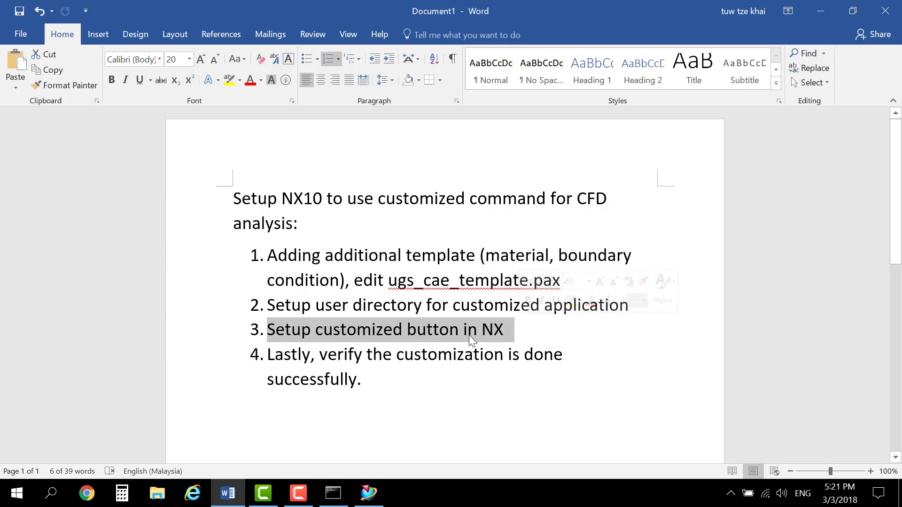
left_click(820, 11)
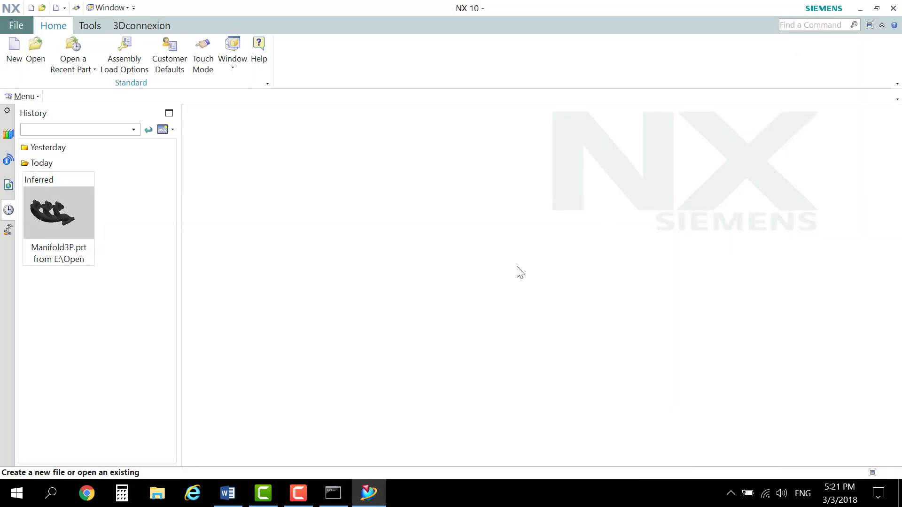
Step: Open ribbon Customize and add a new tab with the default name CustomTab 1
right_click(348, 69)
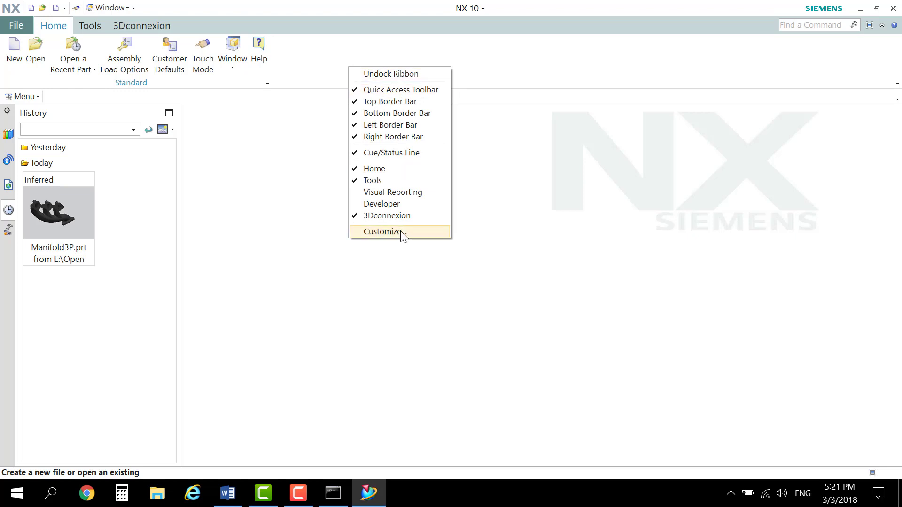
left_click(382, 231)
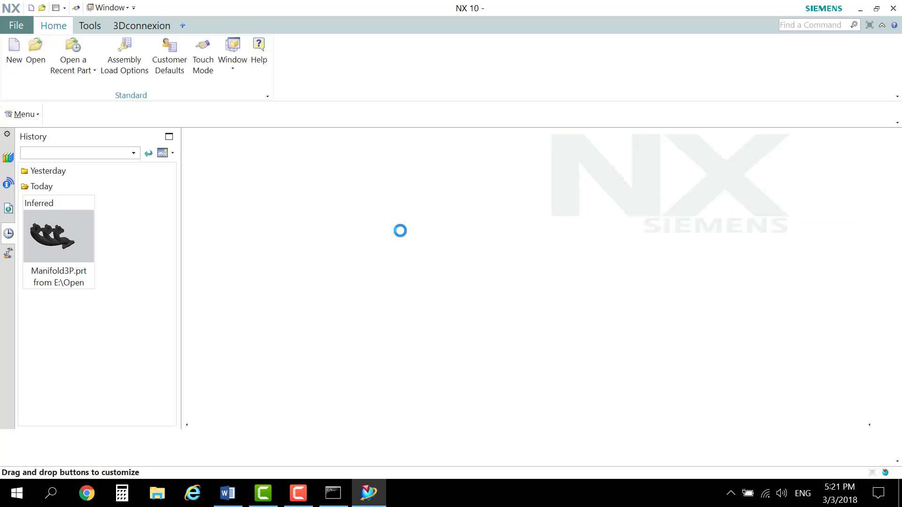
left_click(182, 24)
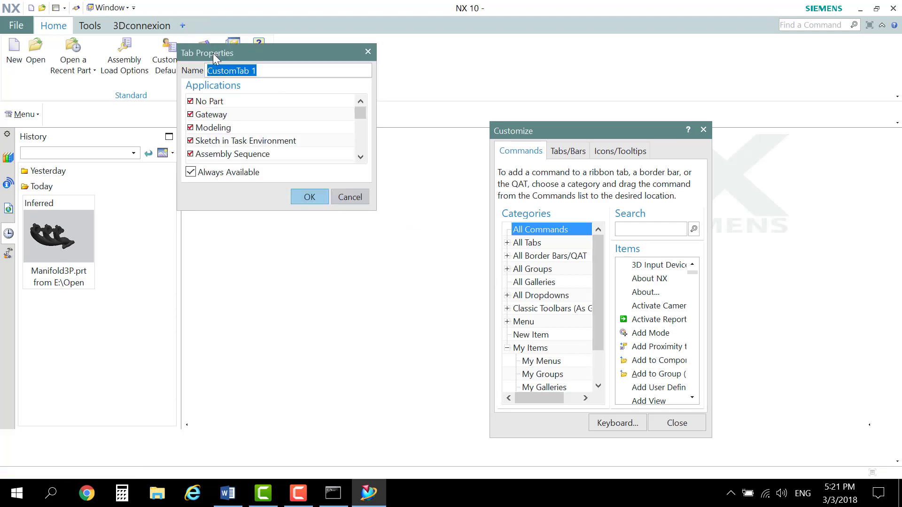
left_click(308, 196)
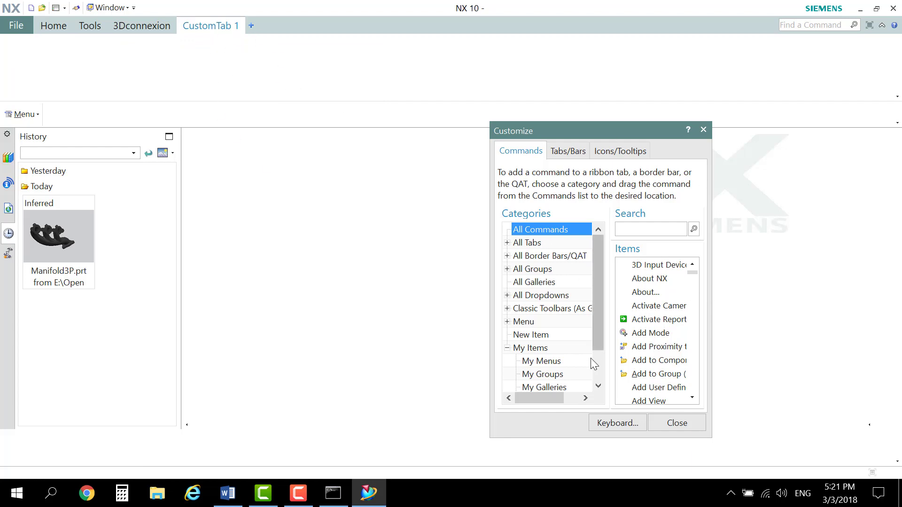
Step: Drag New User Command from the New Item category onto CustomTab 1 five times
left_click_drag(551, 136, 542, 114)
left_click_drag(585, 289, 587, 343)
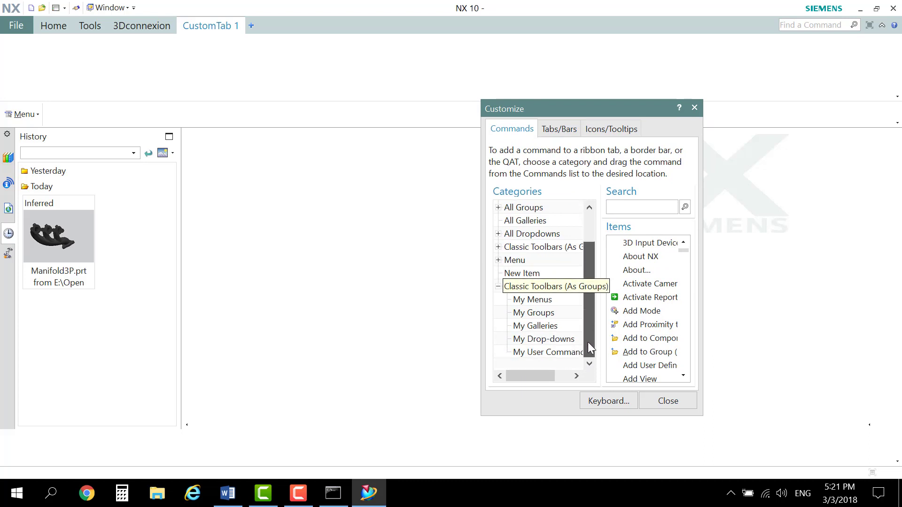
left_click(533, 273)
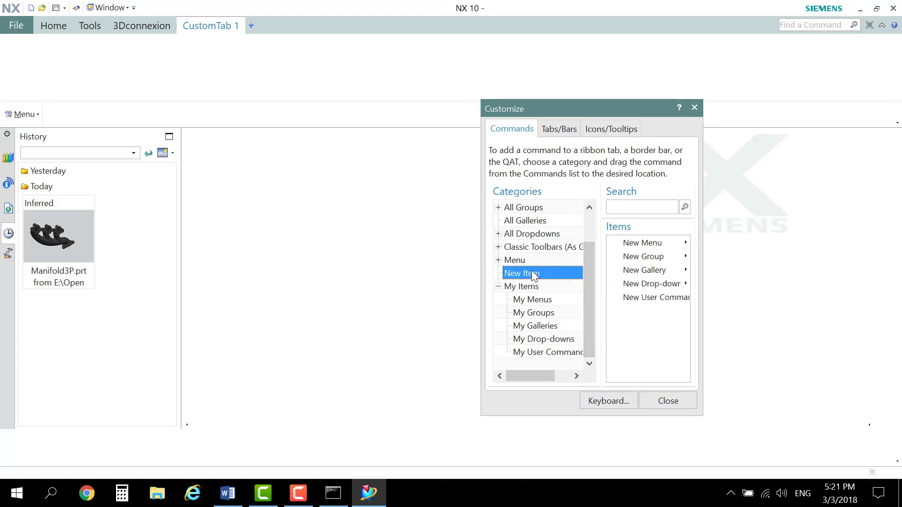
left_click(655, 298)
left_click_drag(655, 298, 140, 56)
left_click_drag(655, 298, 125, 72)
left_click_drag(689, 303, 207, 70)
left_click_drag(674, 305, 240, 79)
left_click_drag(679, 301, 226, 78)
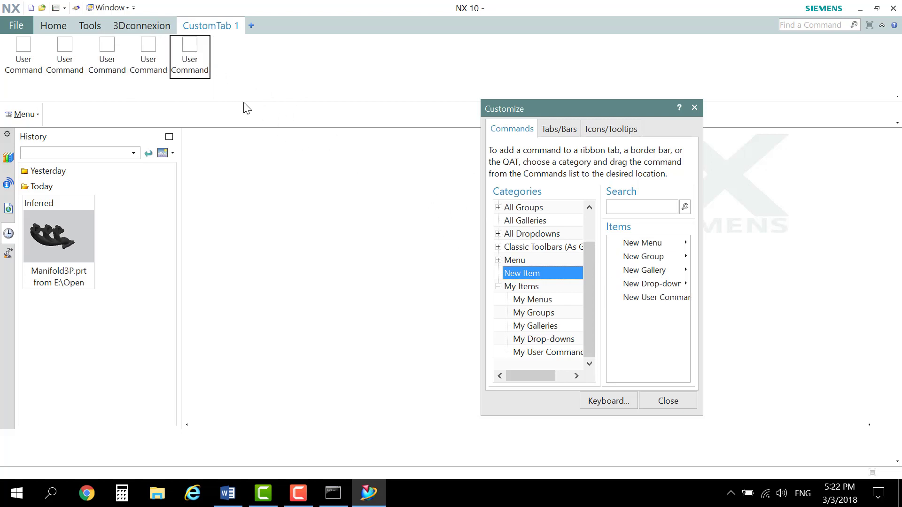
Step: Rename the first User Command button to Step1
right_click(19, 69)
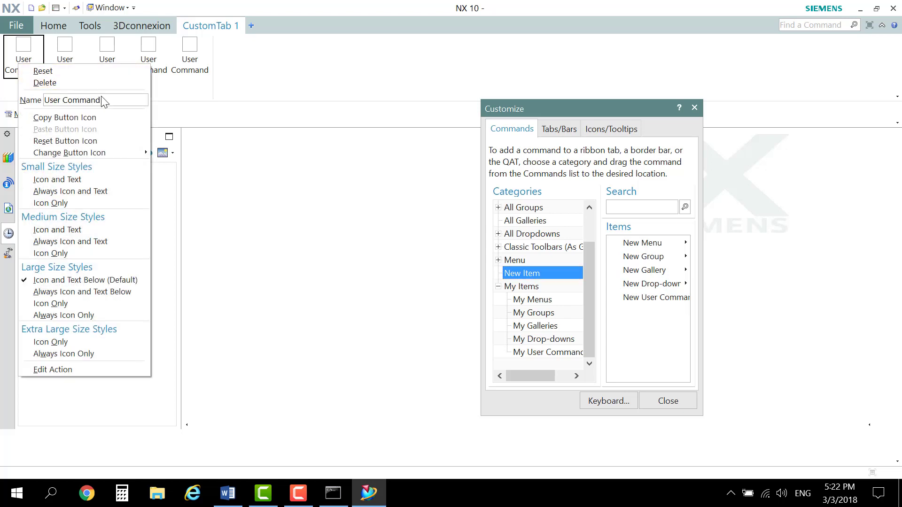
left_click_drag(101, 100, 48, 101)
type("Step1")
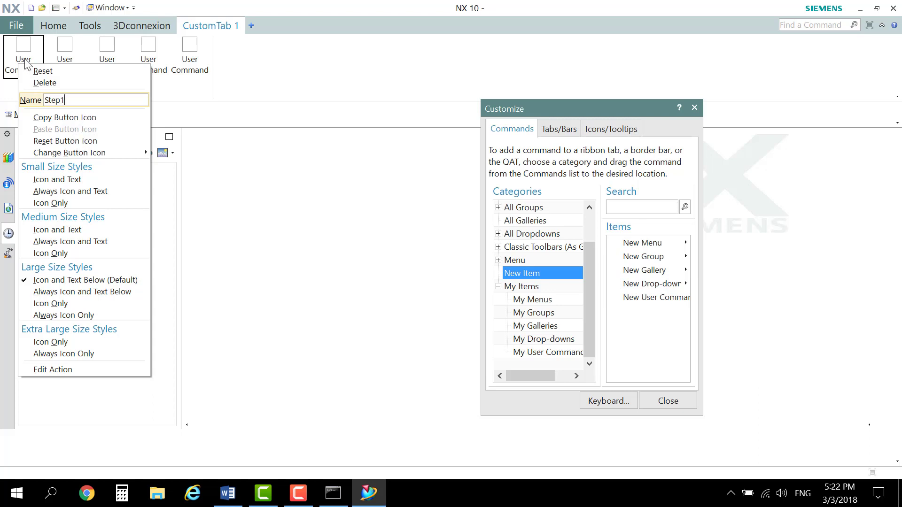
key("Return")
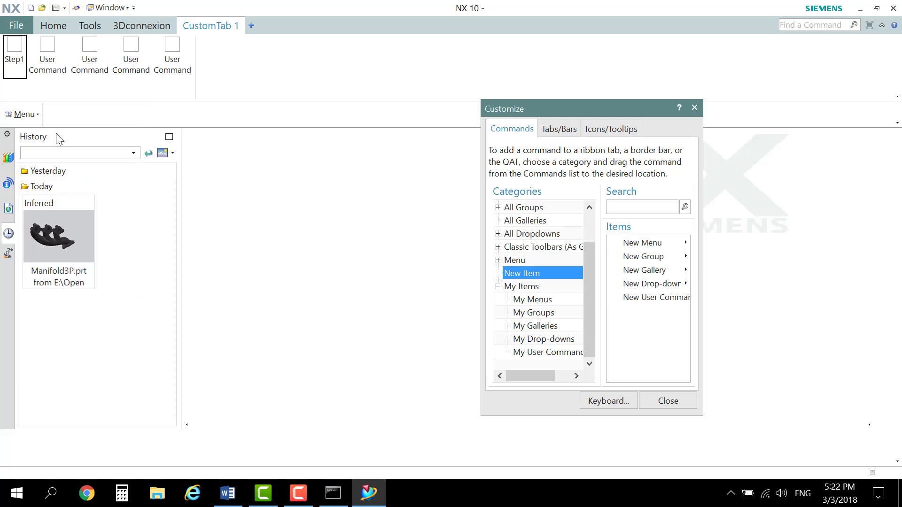
Step: Give Step1 the icon Desktop\Open\image\1.bmp and close Customize
right_click(15, 54)
mouse_move(82, 140)
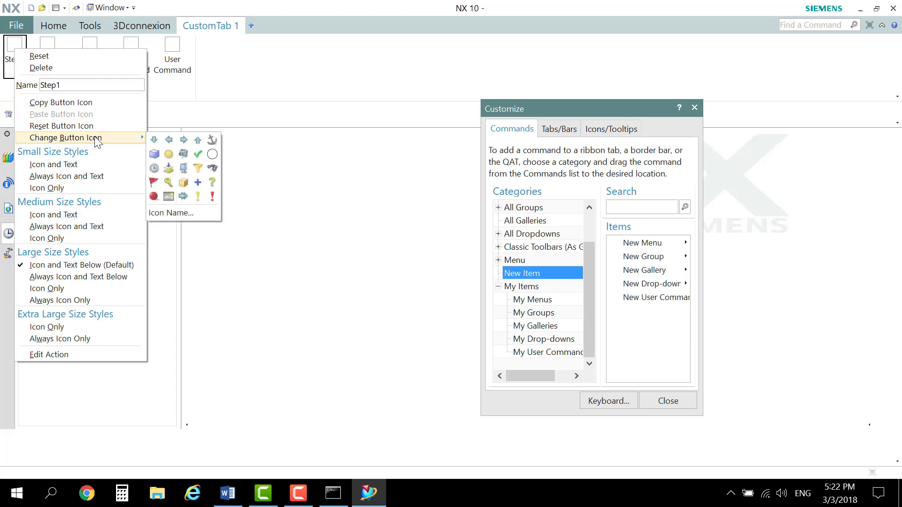
left_click(170, 216)
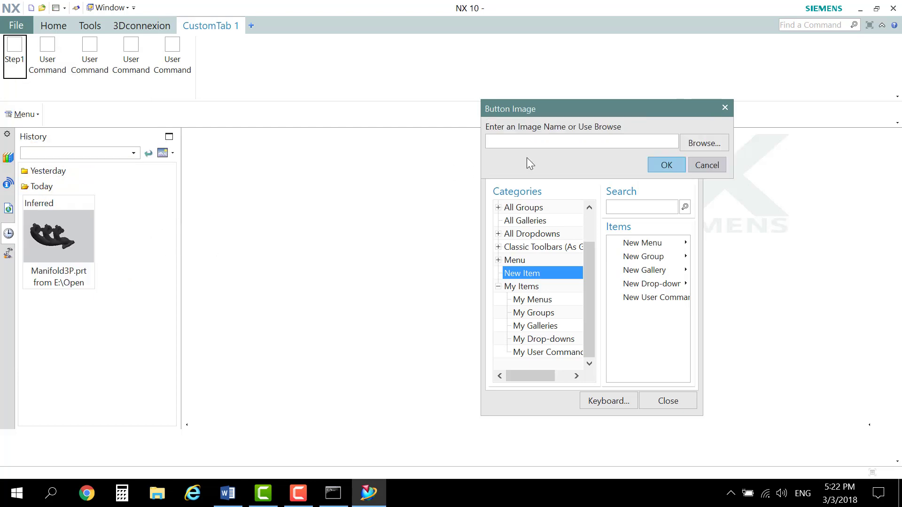
left_click(705, 144)
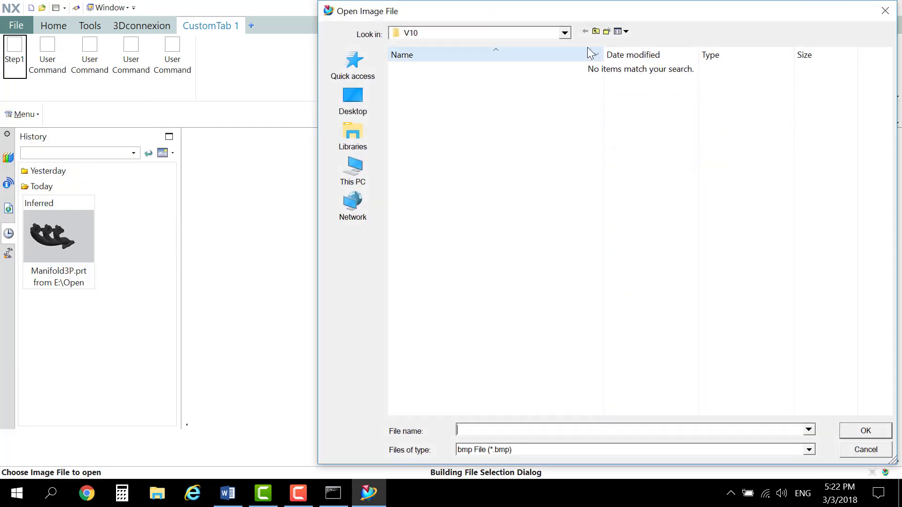
left_click(595, 32)
left_click(355, 97)
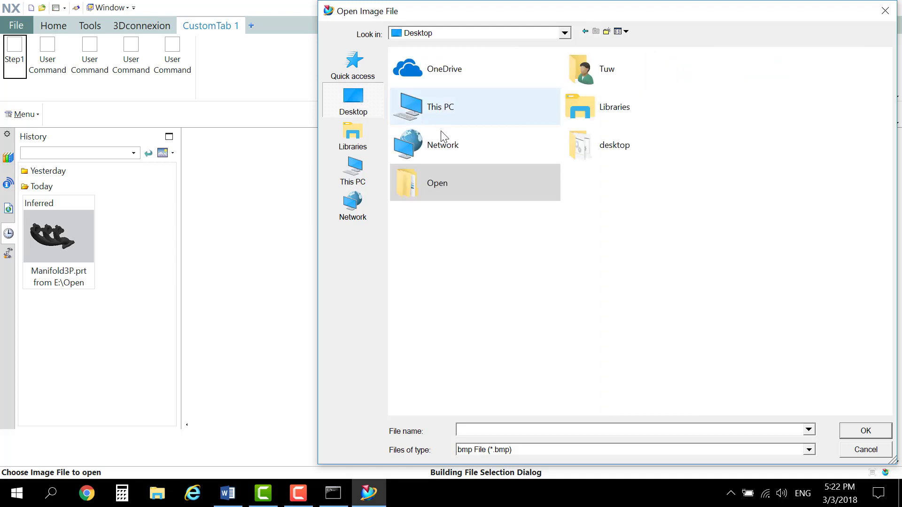
double_click(415, 196)
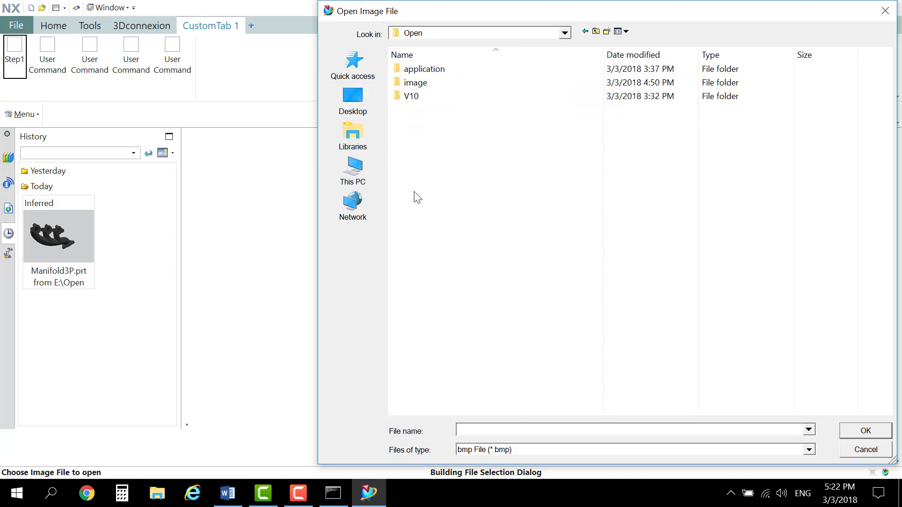
double_click(421, 85)
double_click(455, 112)
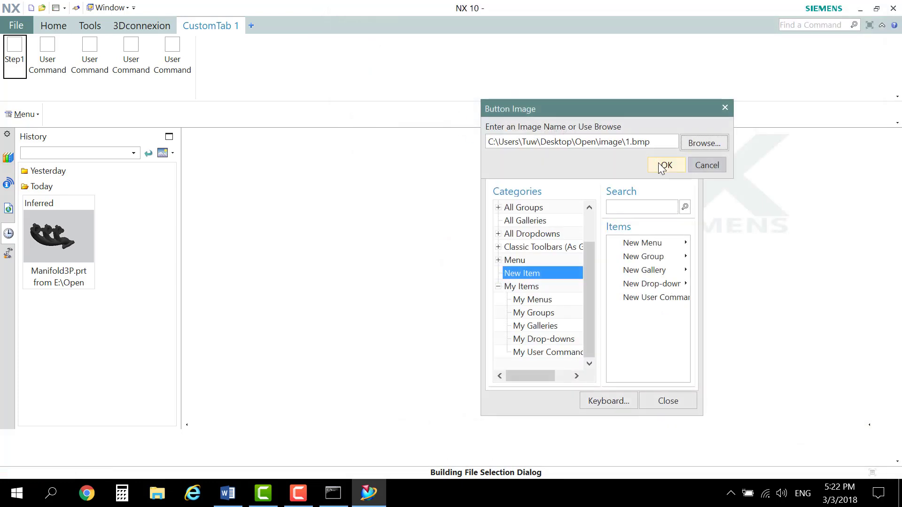
left_click(663, 165)
left_click(667, 400)
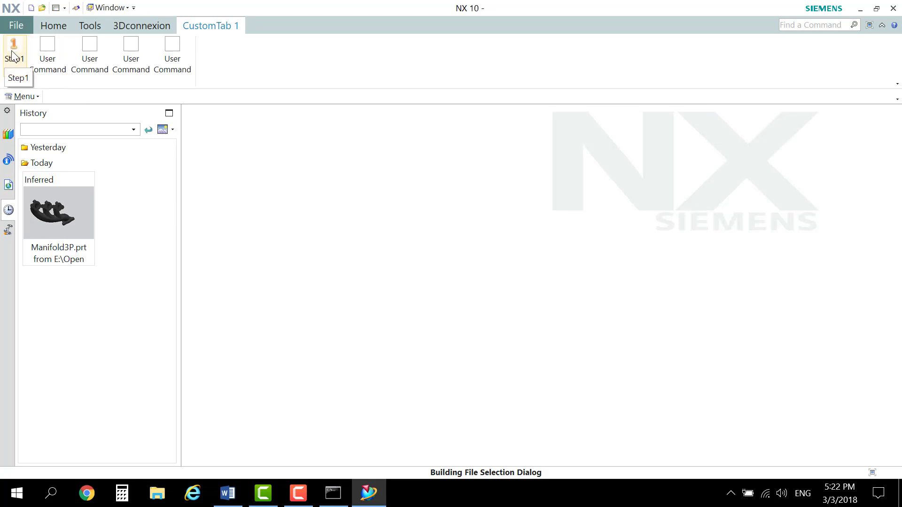
Step: Reopen Customize and rename the second User Command button to Step2
right_click(55, 46)
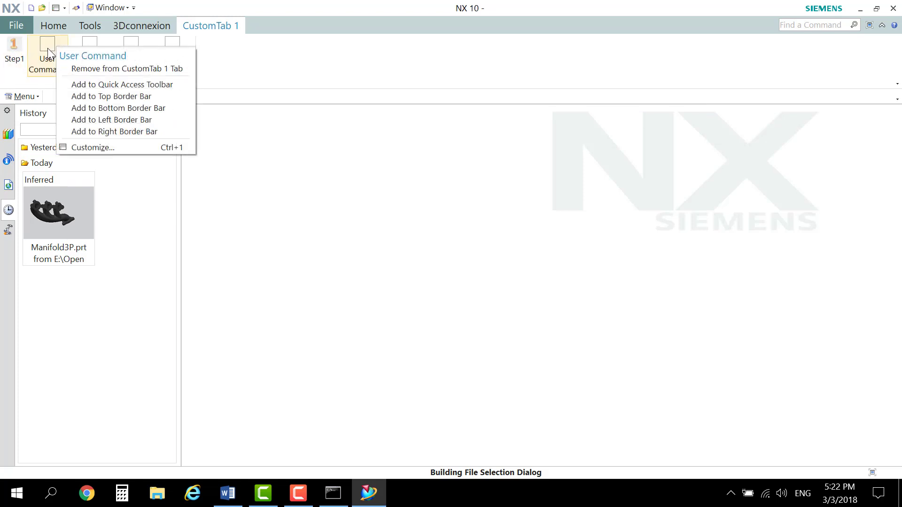
right_click(47, 48)
right_click(35, 41)
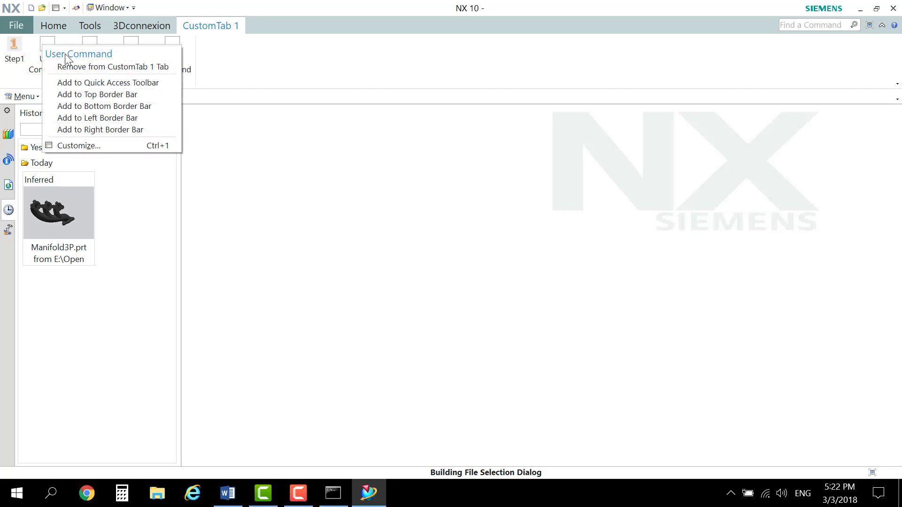
left_click(128, 143)
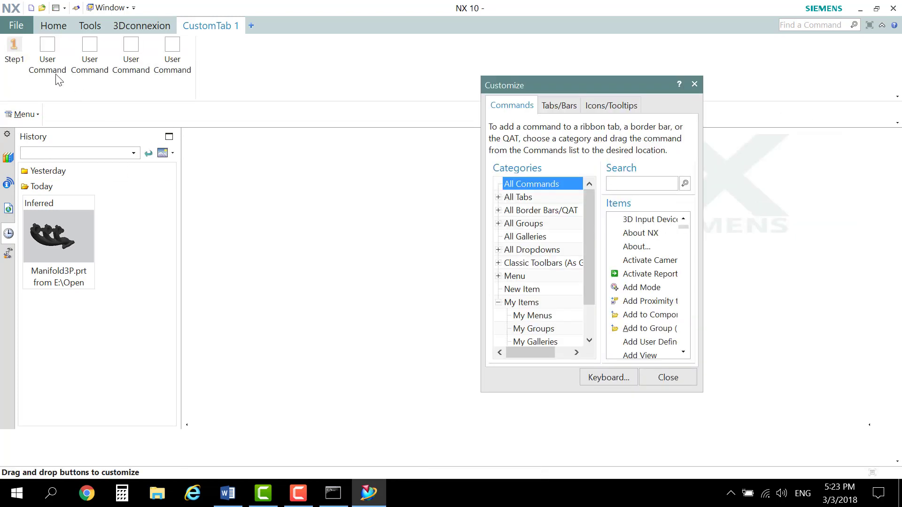
right_click(51, 39)
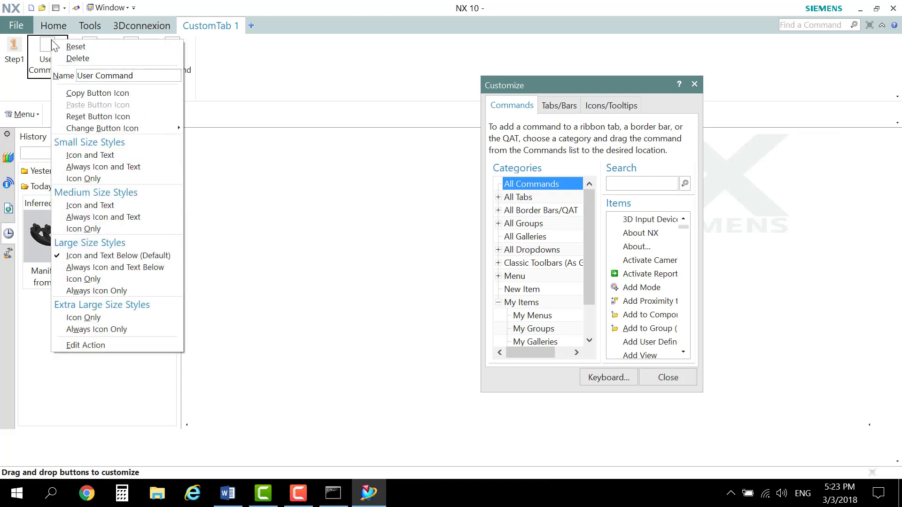
left_click(134, 76)
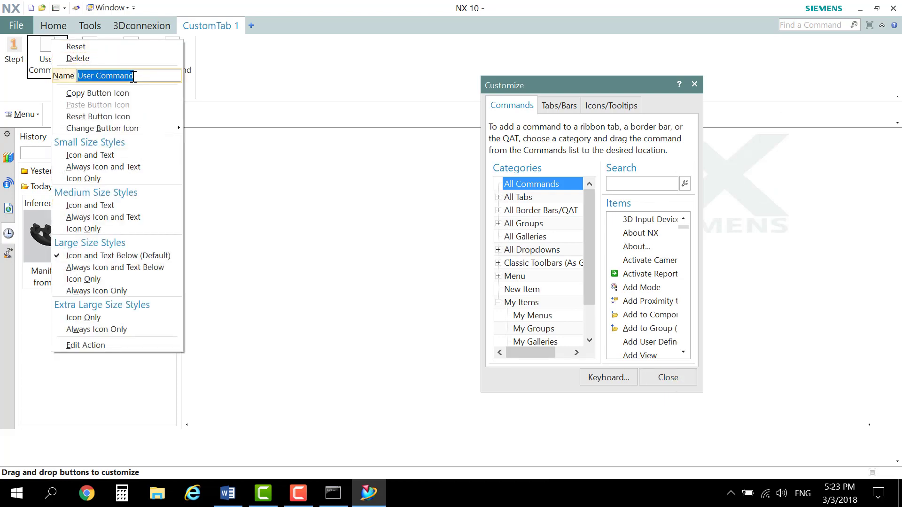
type("Step2")
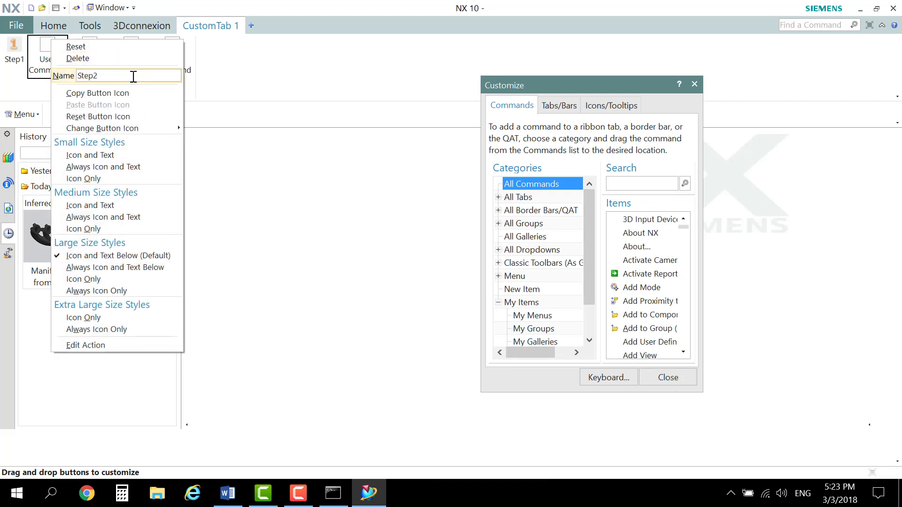
key("Return")
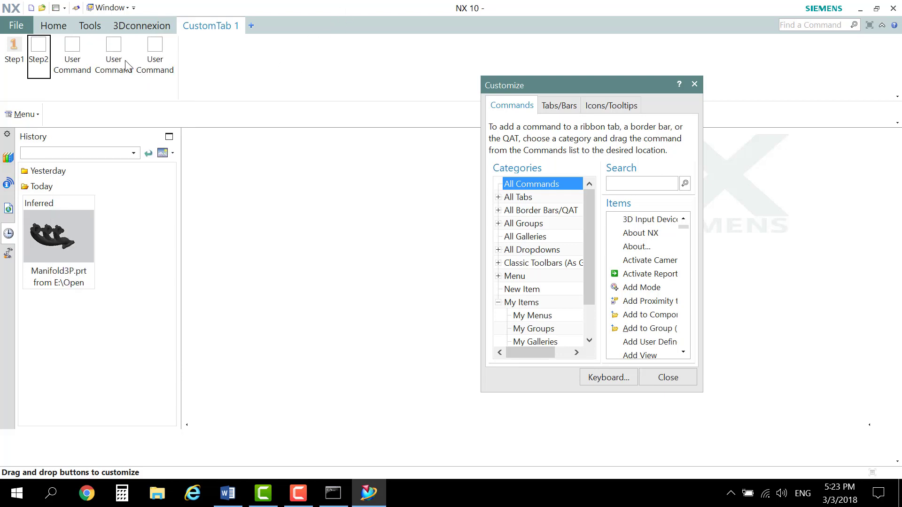
Step: Rename the remaining three User Command buttons to Step3, Step4 and Step5
right_click(72, 59)
left_click(166, 96)
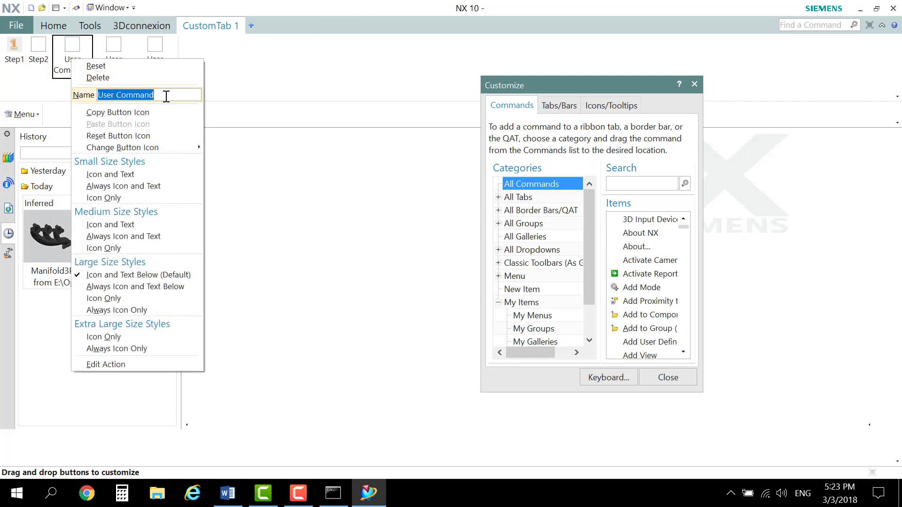
type("Step3")
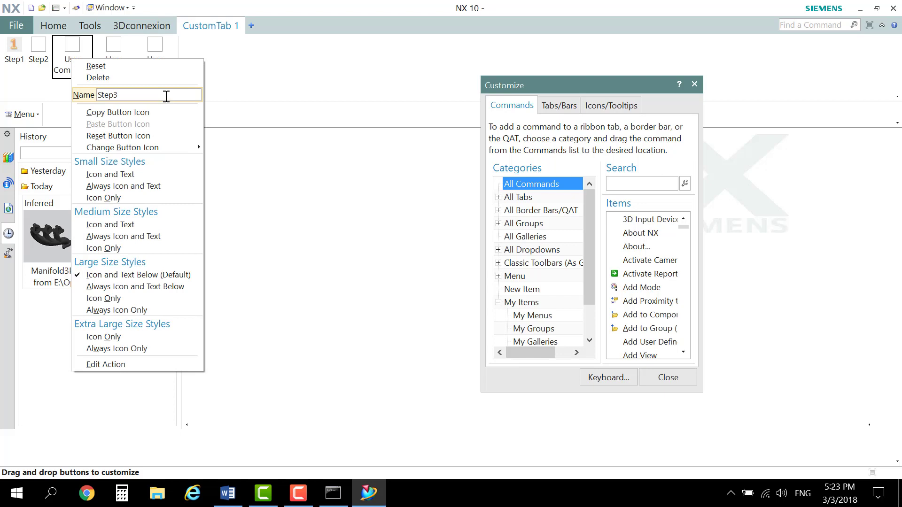
key("Return")
right_click(96, 46)
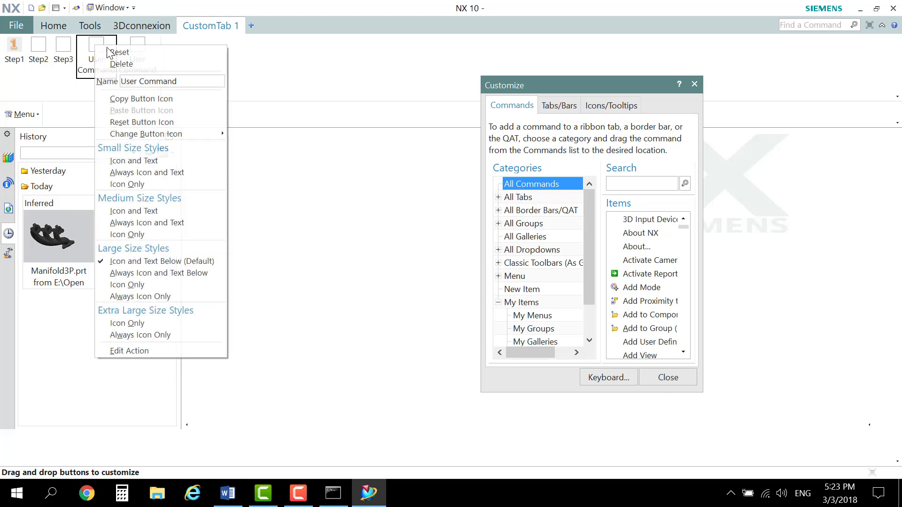
left_click(176, 82)
type("Step4")
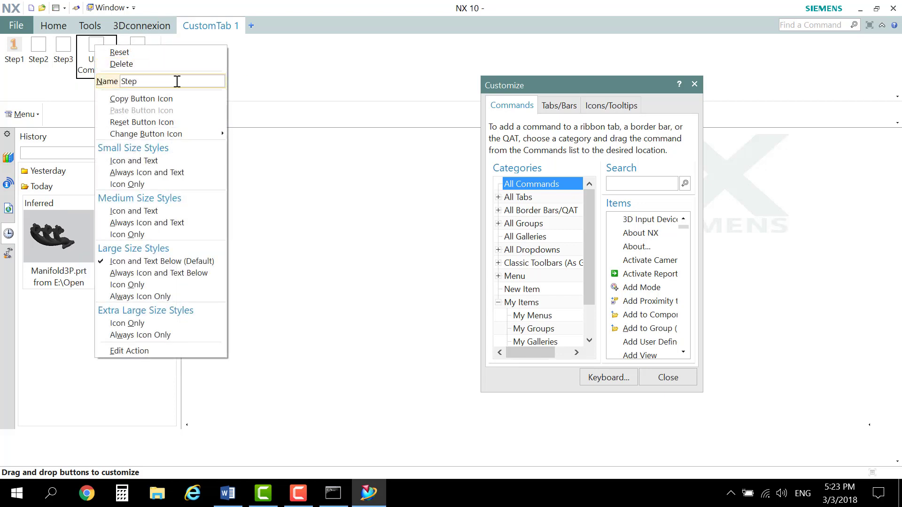
key("Return")
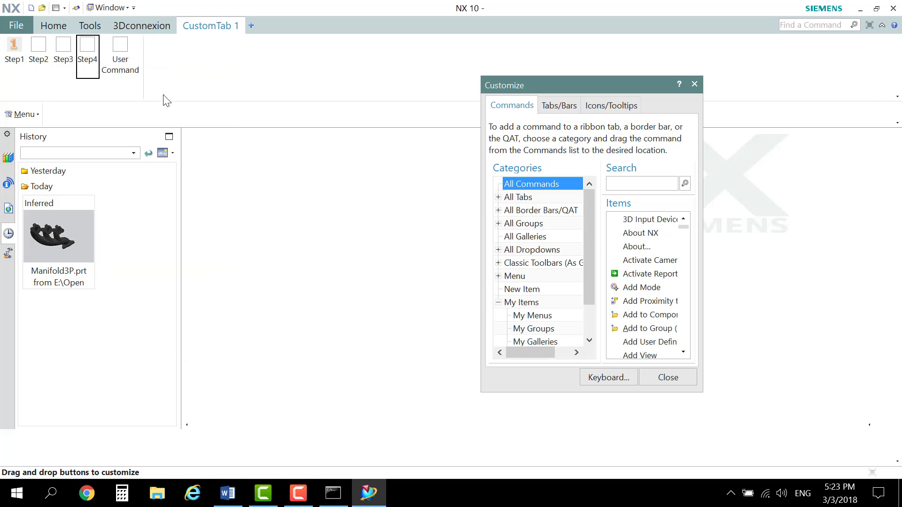
right_click(121, 50)
left_click(233, 91)
type("Step5")
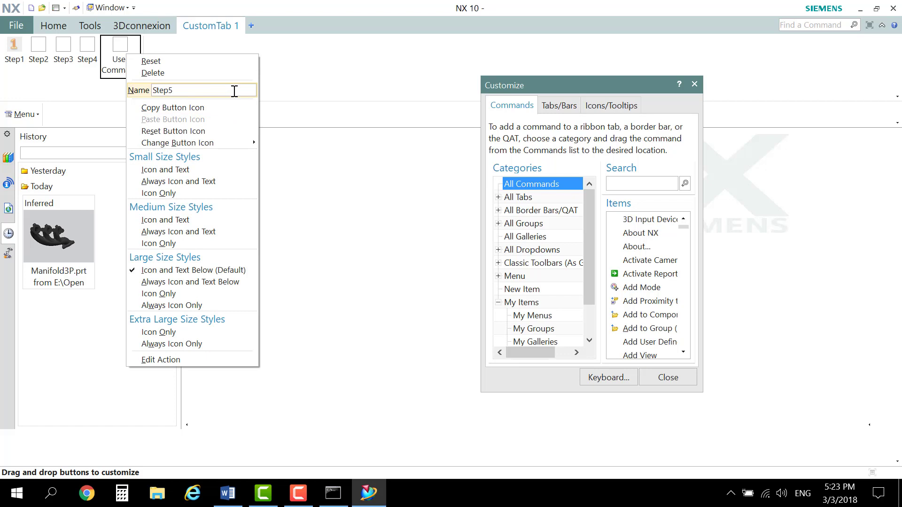
key("Return")
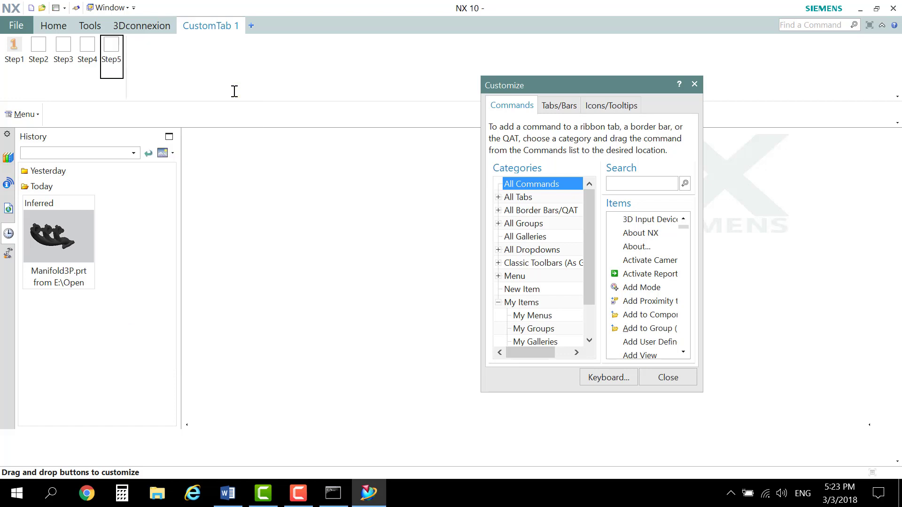
Step: Set the Step2 button icon to the 2.bmp image
right_click(39, 53)
mouse_move(97, 140)
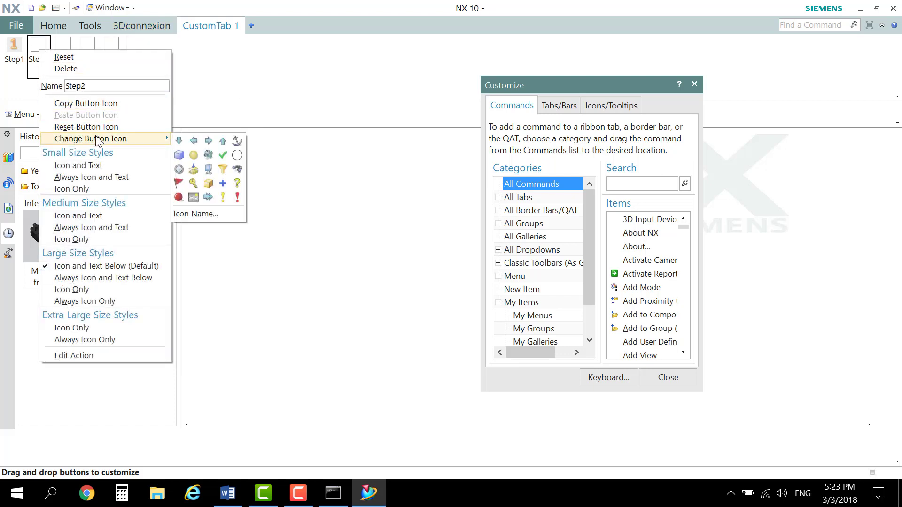
left_click(195, 214)
left_click(686, 142)
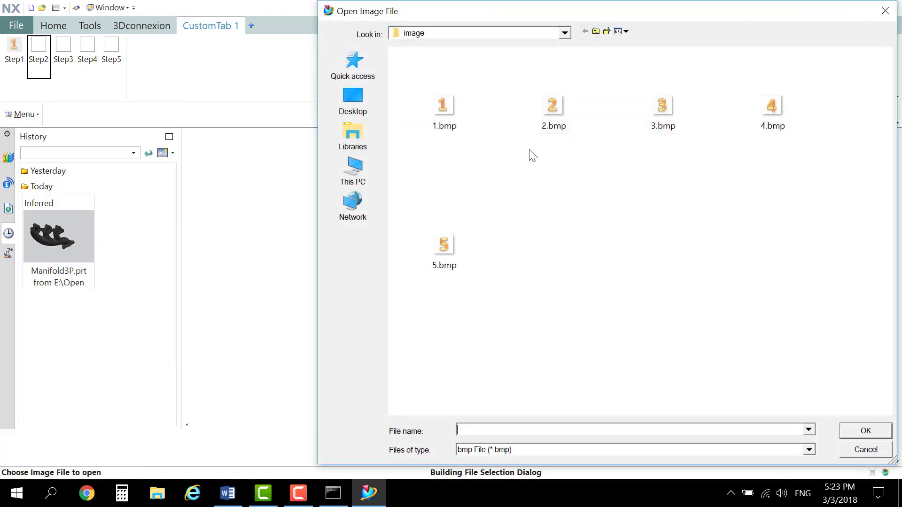
left_click(564, 107)
double_click(565, 106)
left_click(665, 165)
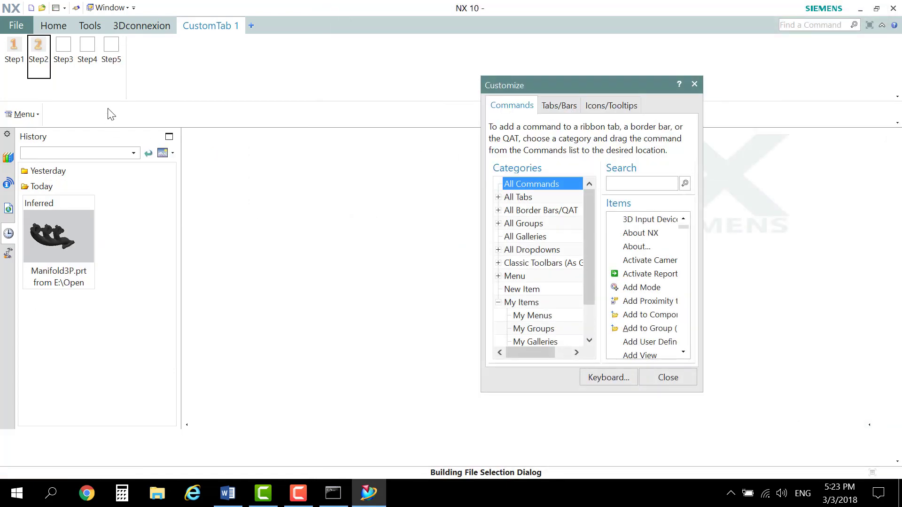
Step: Set the Step3 button icon to the 3.bmp image
right_click(62, 46)
mouse_move(159, 135)
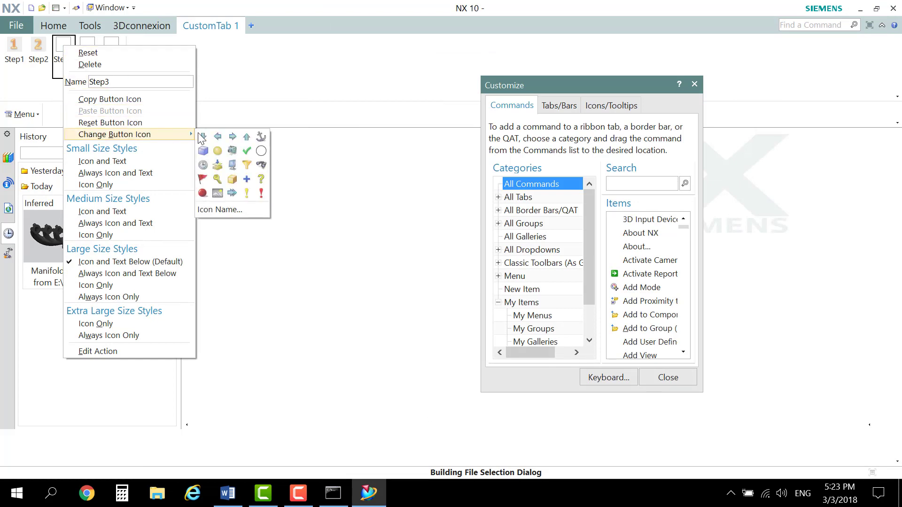
left_click(237, 206)
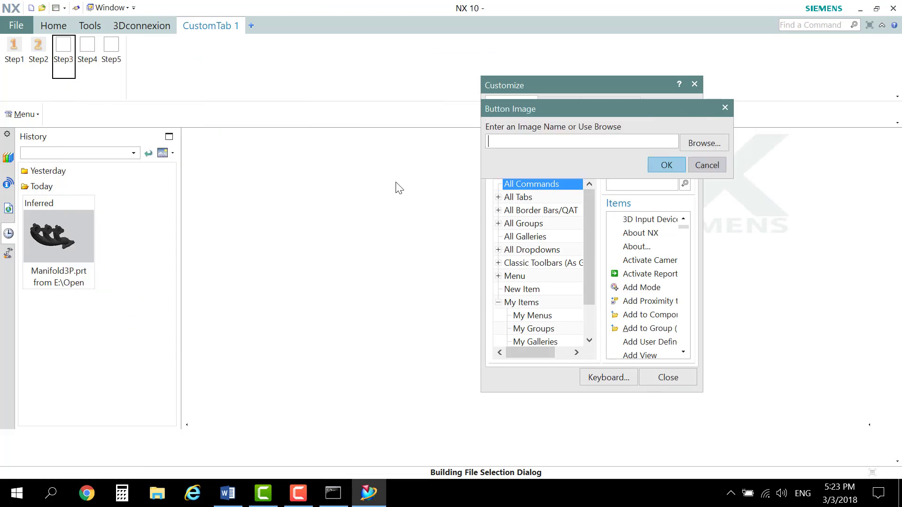
left_click(703, 142)
double_click(688, 107)
left_click(666, 166)
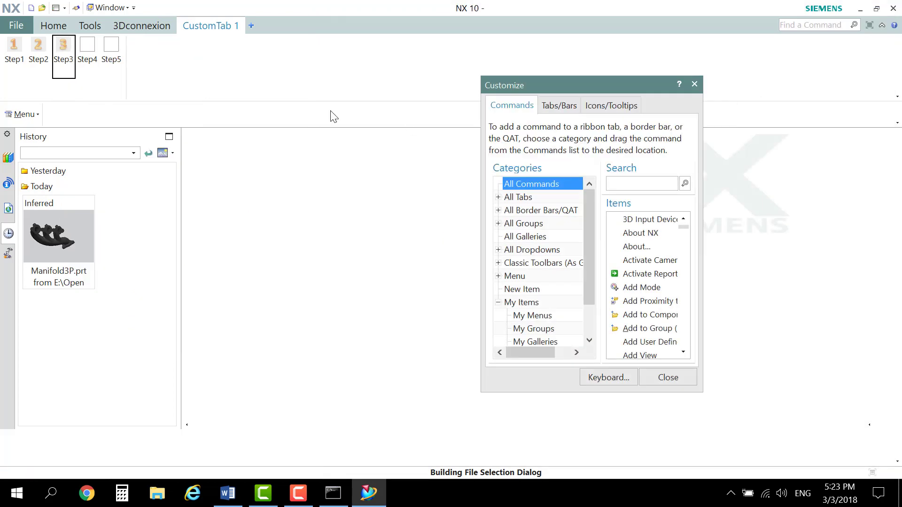
Step: Set the Step4 button icon to the 4.bmp image
right_click(90, 57)
mouse_move(182, 142)
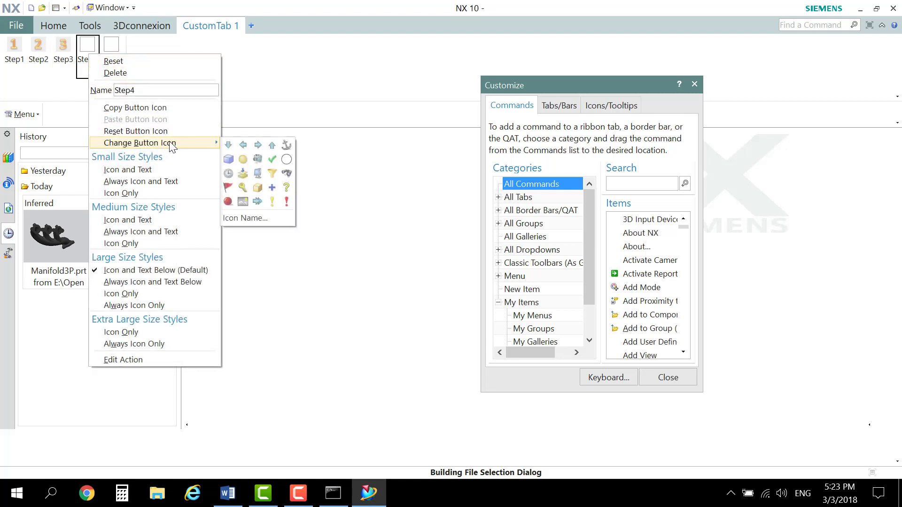
left_click(244, 217)
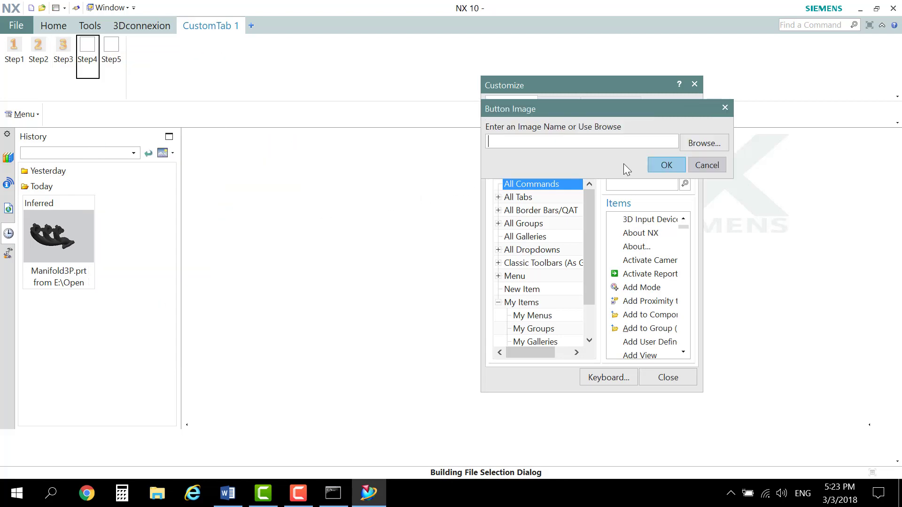
left_click(695, 146)
double_click(770, 111)
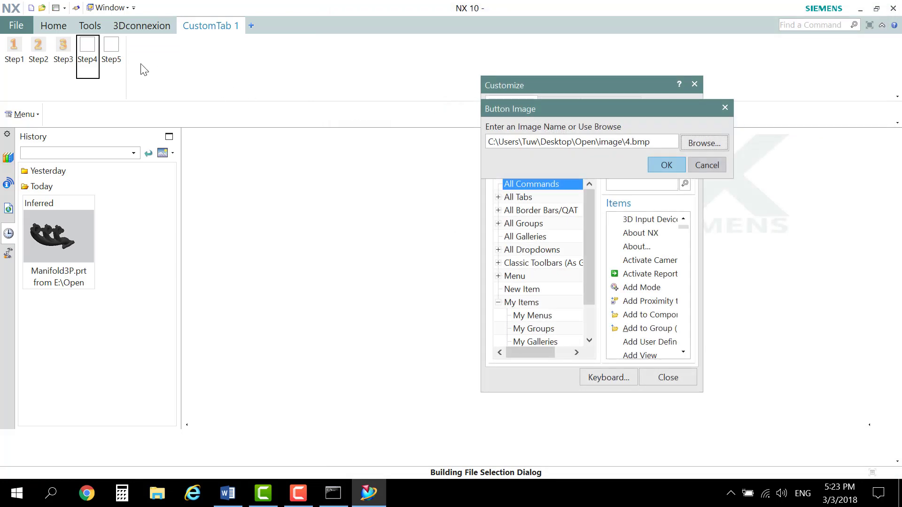
left_click(666, 165)
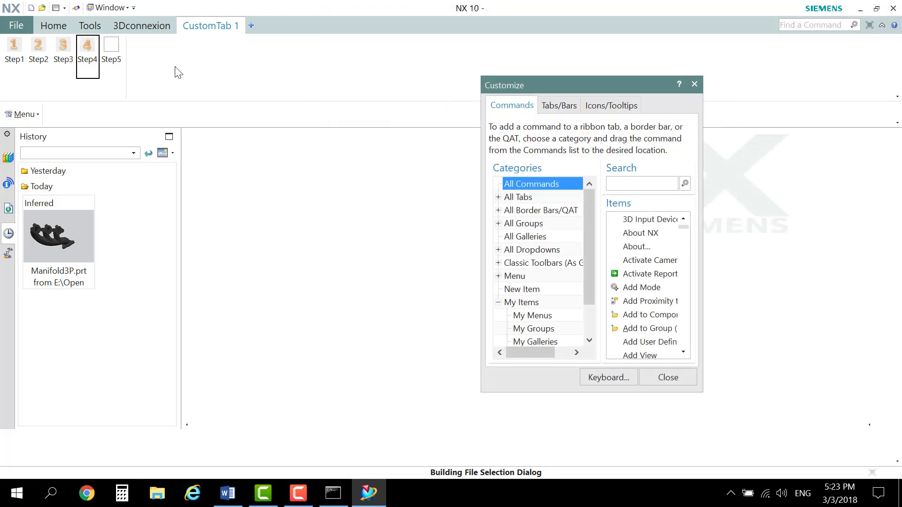
Step: Set the Step5 button icon to the 5.bmp image
right_click(111, 47)
mouse_move(192, 145)
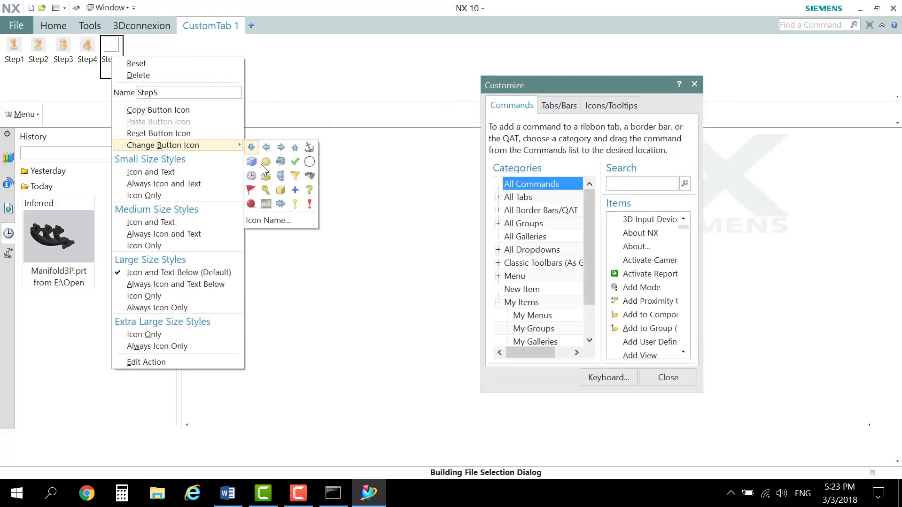
left_click(268, 221)
left_click(706, 145)
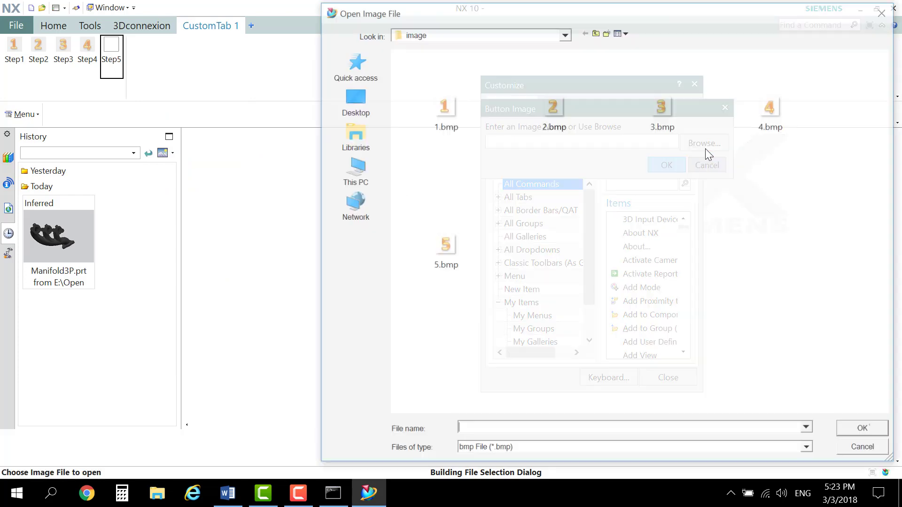
left_click(460, 256)
left_click(846, 425)
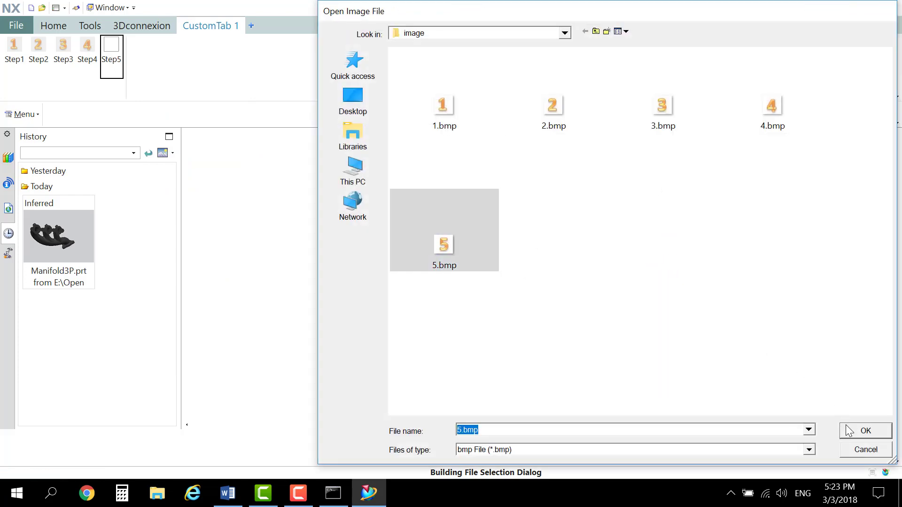
left_click(667, 165)
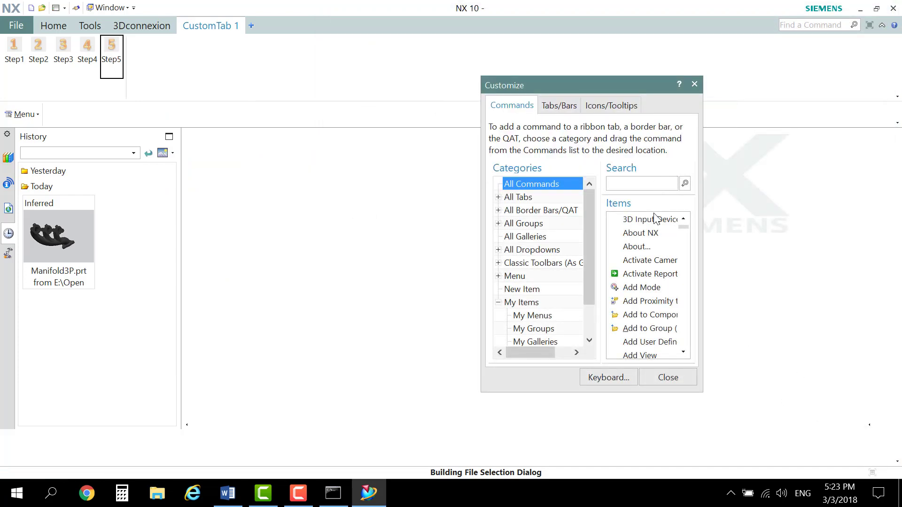
Step: Make Step1 run the journal 1_Create_NXFLOW_FEM_SIM_V9.vb from the V10 folder
right_click(16, 57)
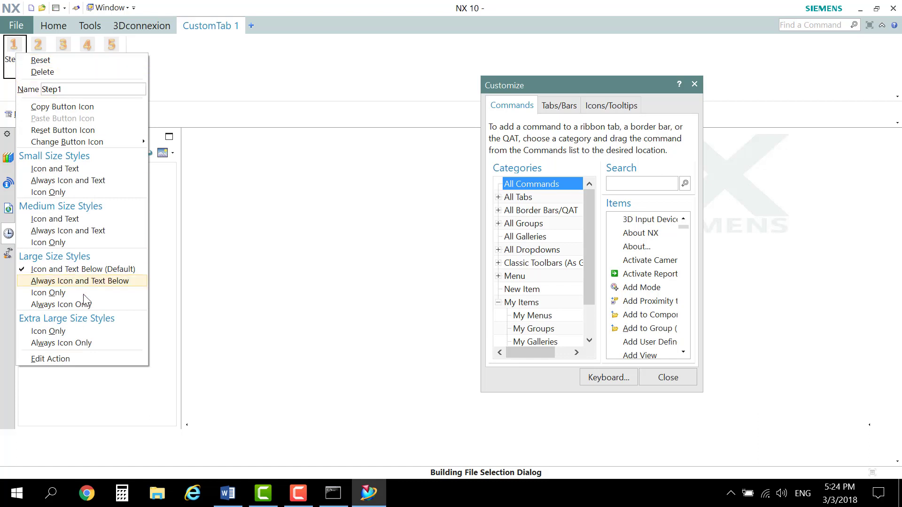
left_click(63, 359)
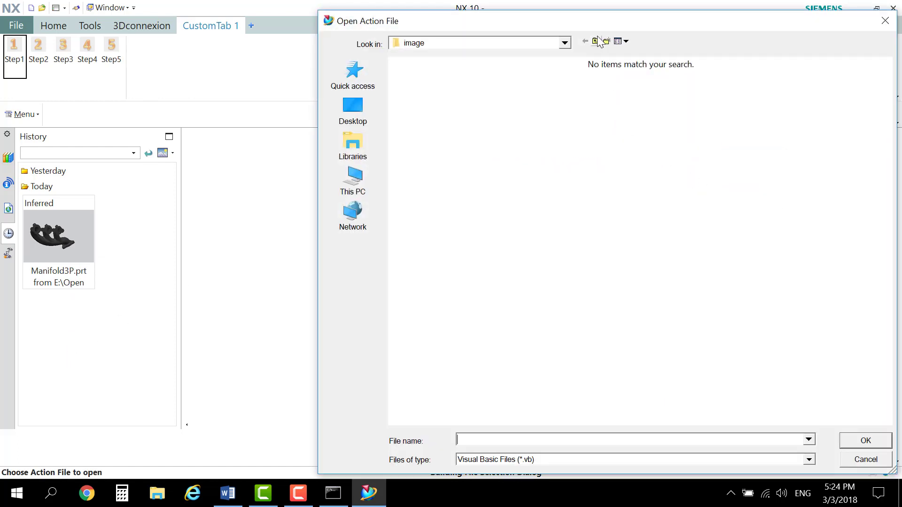
left_click(597, 42)
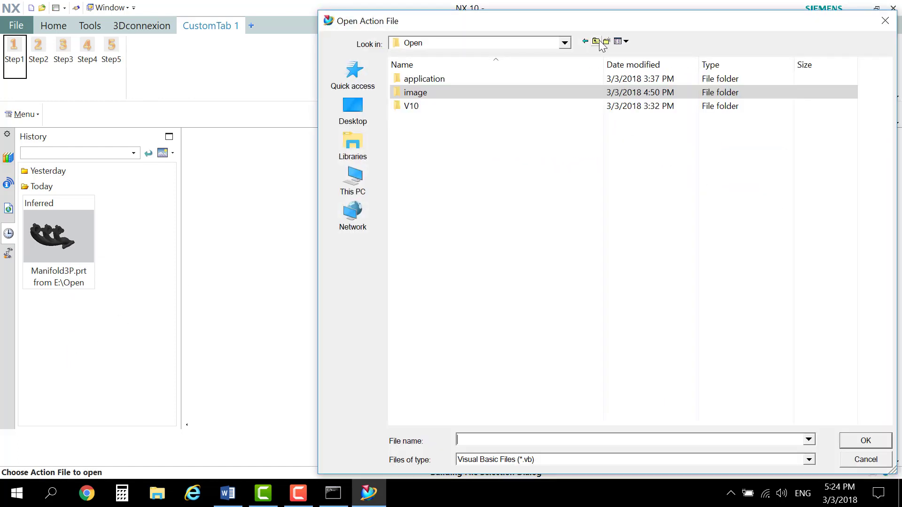
double_click(442, 108)
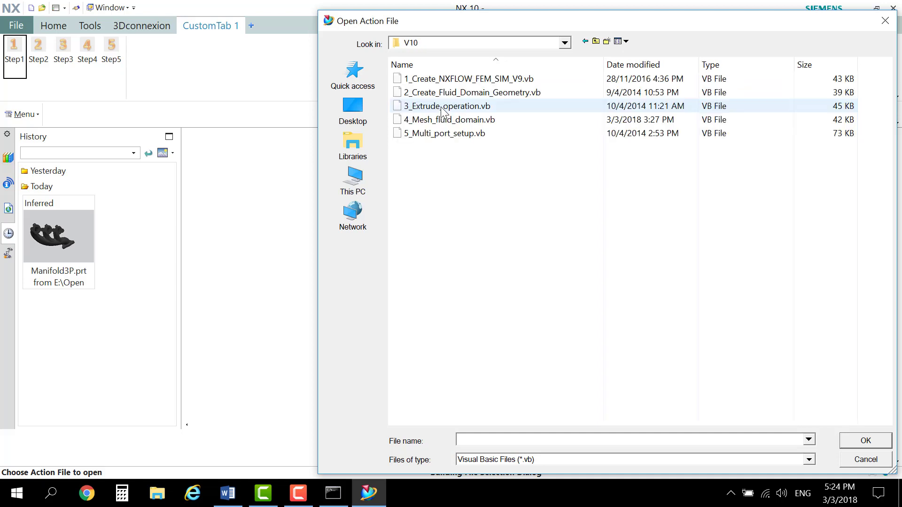
left_click(464, 80)
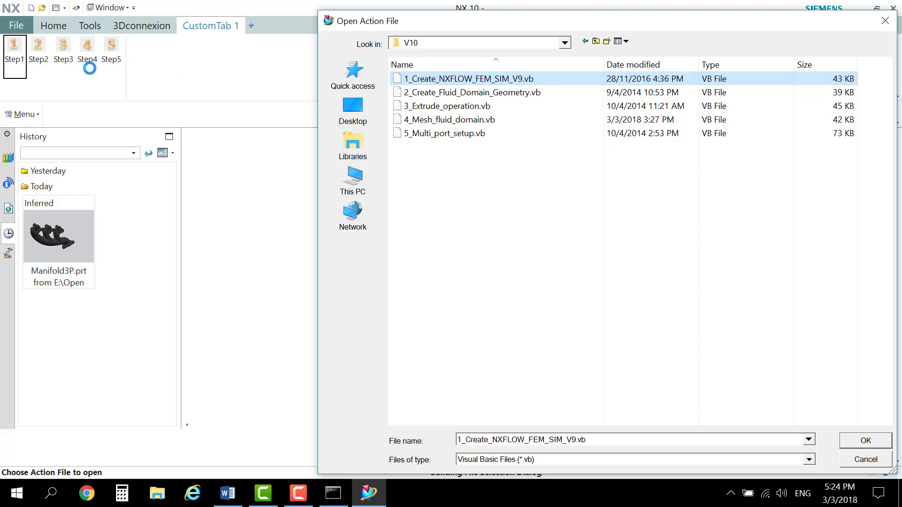
double_click(529, 77)
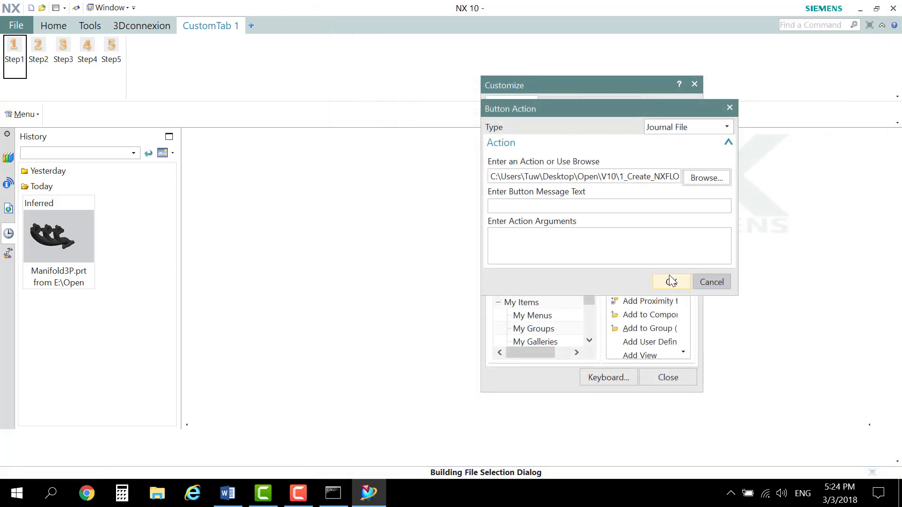
left_click(670, 282)
Step: Link the Step2 button to the 2_Create_Fluid_Domain_Geometry.vb journal
right_click(39, 49)
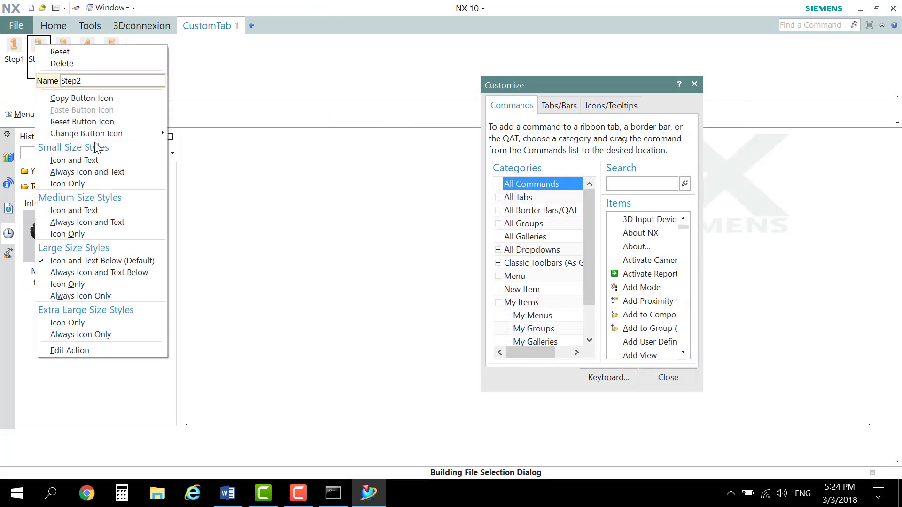
left_click(120, 347)
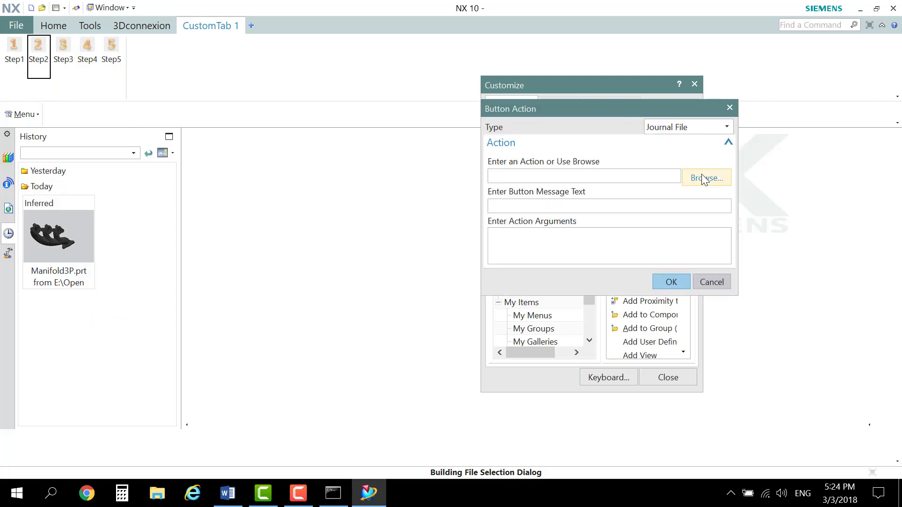
left_click(703, 176)
left_click(458, 92)
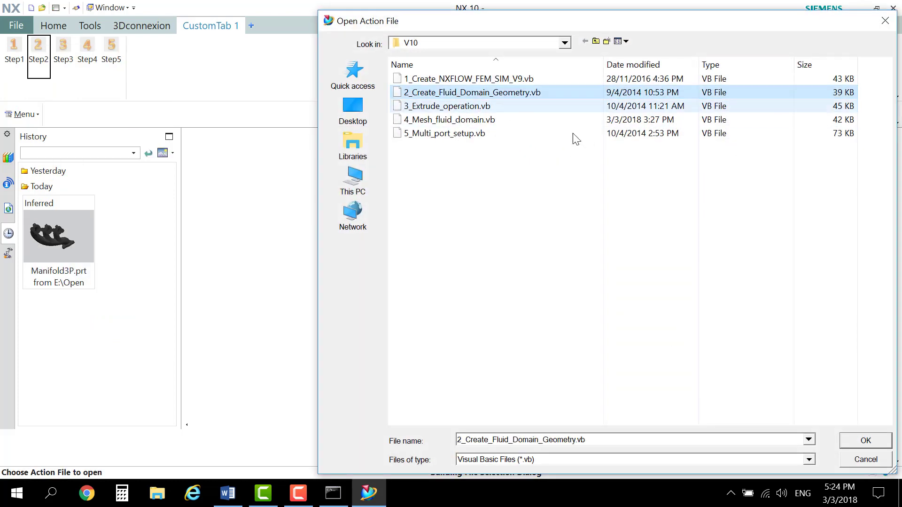
left_click(853, 447)
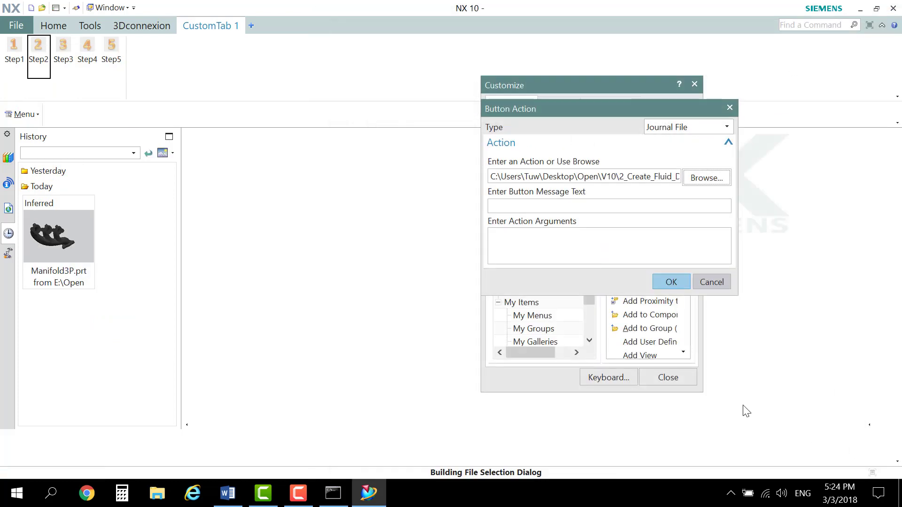
left_click(674, 283)
Step: Link the Step3 button to the 3_Extrude_operation.vb journal
right_click(73, 60)
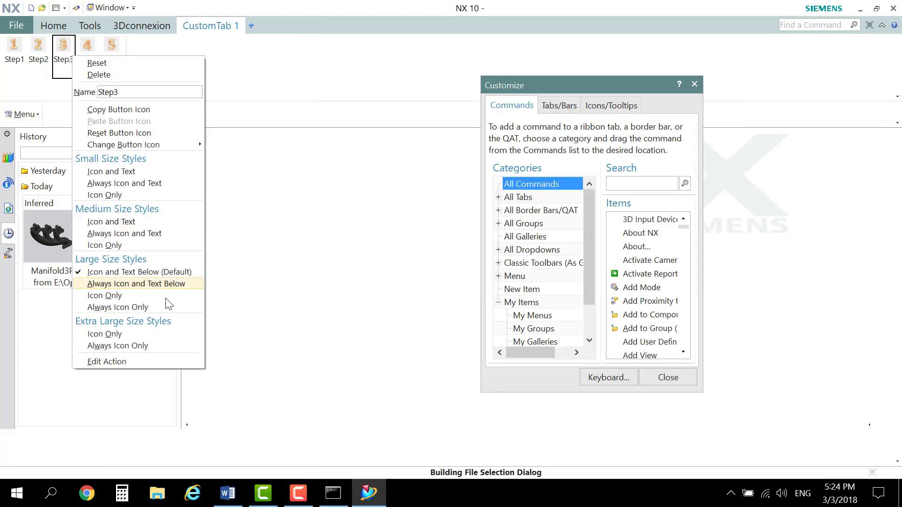
left_click(97, 360)
left_click(699, 178)
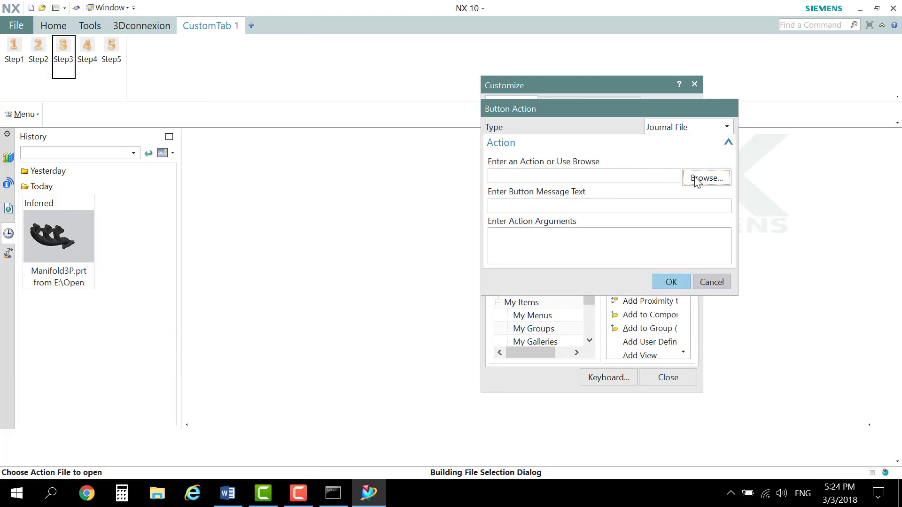
left_click(467, 107)
double_click(467, 108)
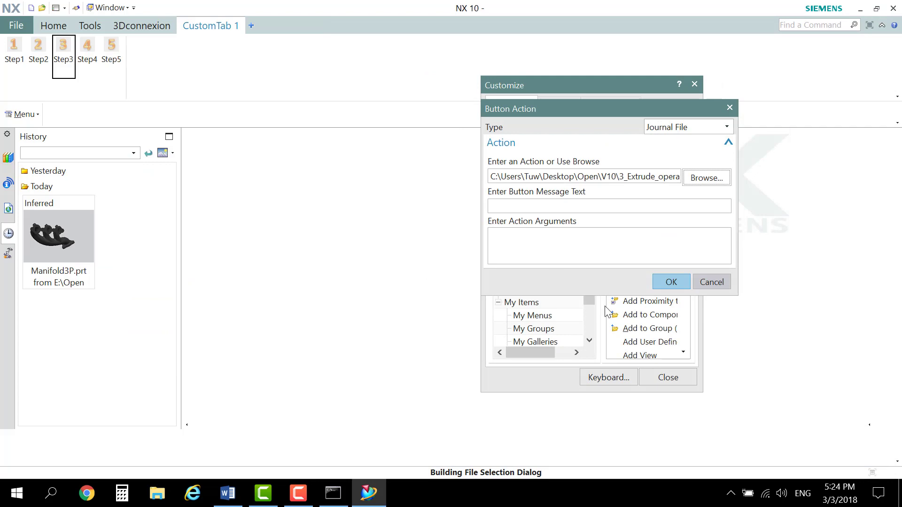
left_click(672, 283)
Step: Link the Step4 button to the 4_Mesh_fluid_domain.vb journal
right_click(92, 50)
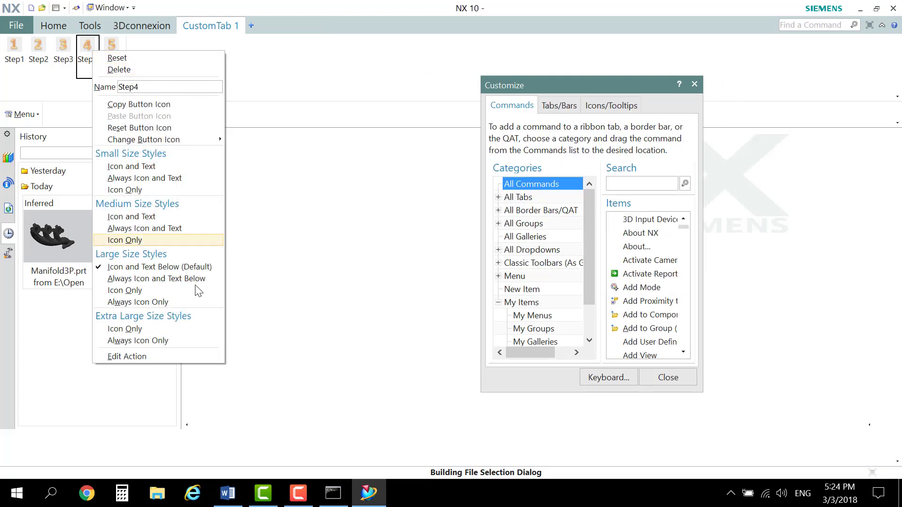
left_click(193, 353)
left_click(704, 177)
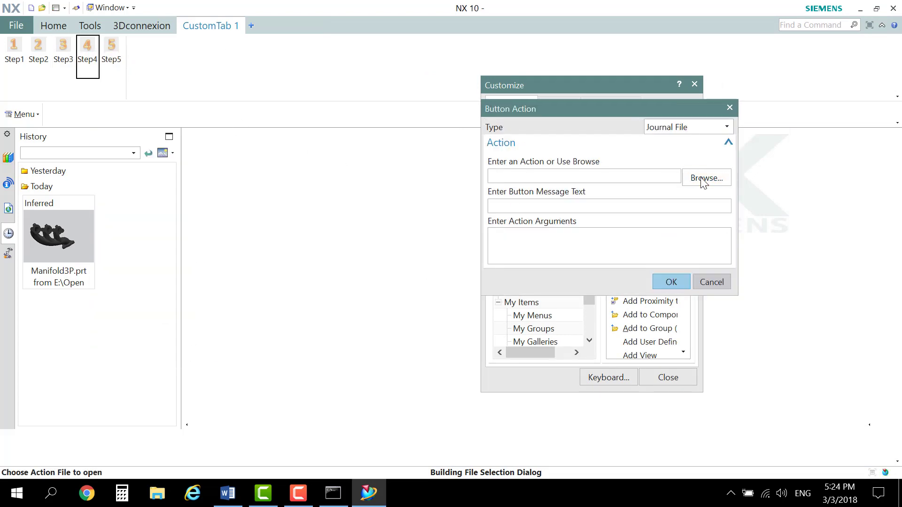
double_click(444, 123)
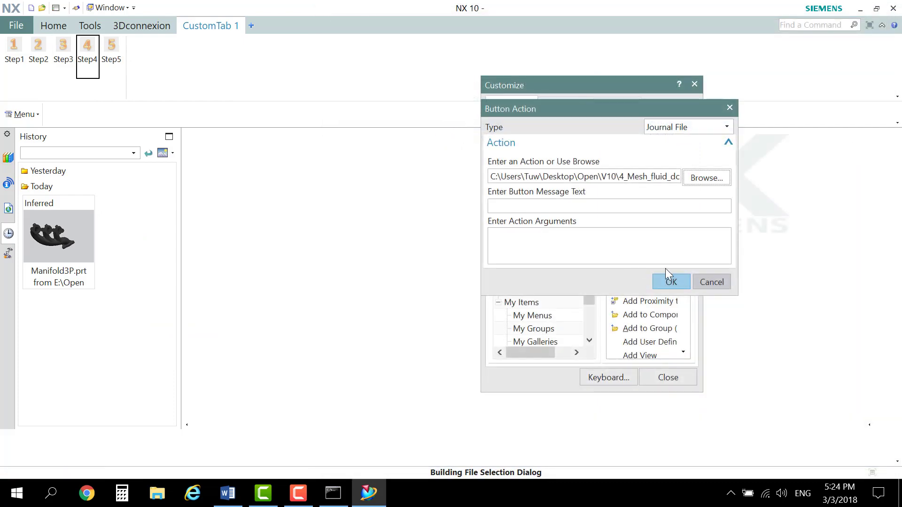
left_click(672, 282)
Step: Link Step5 to the 5_Multi_port_setup.vb journal and close the Customize dialog
right_click(114, 53)
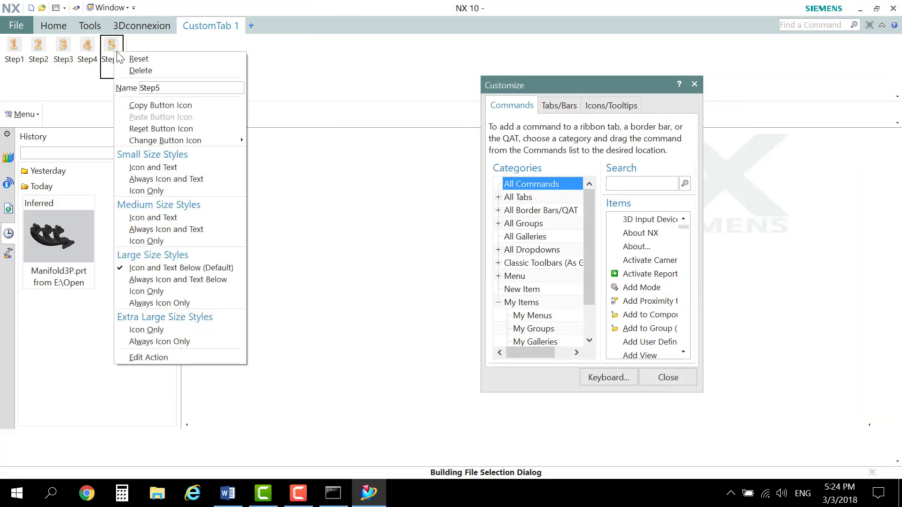
left_click(148, 357)
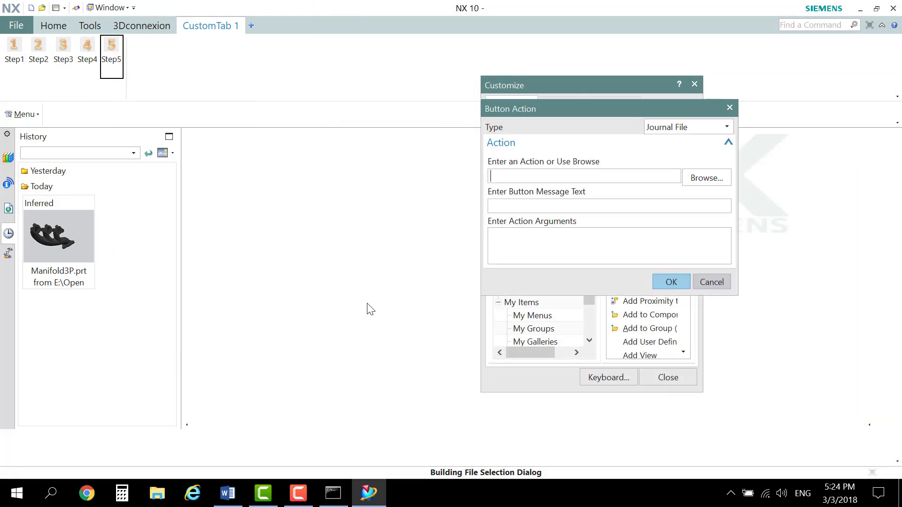
left_click(705, 179)
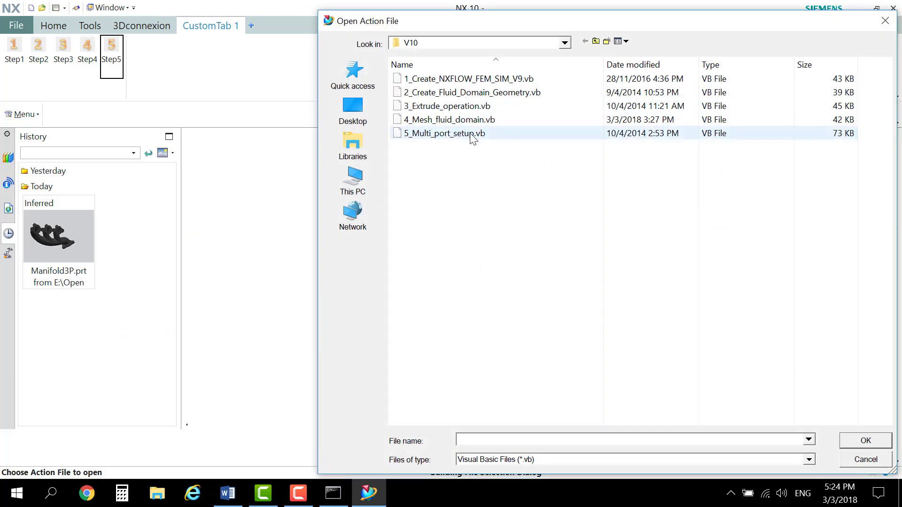
left_click(470, 134)
left_click(849, 438)
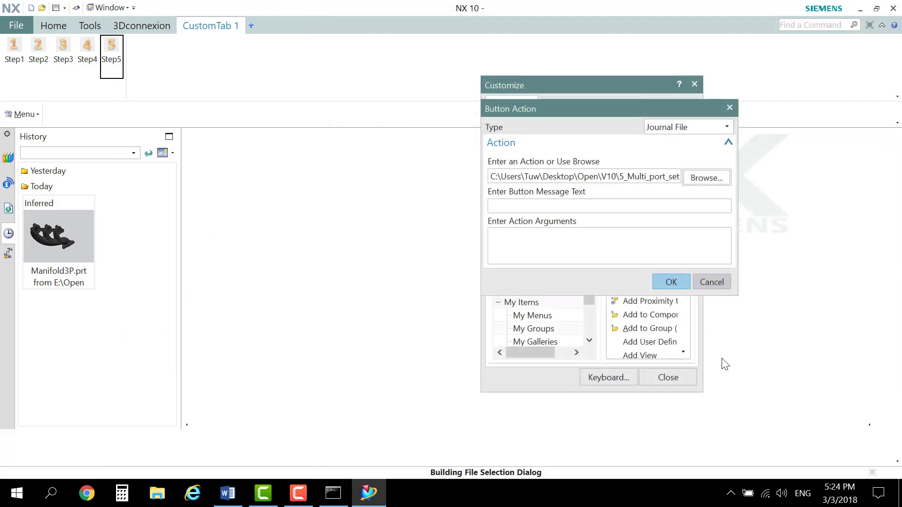
left_click(671, 282)
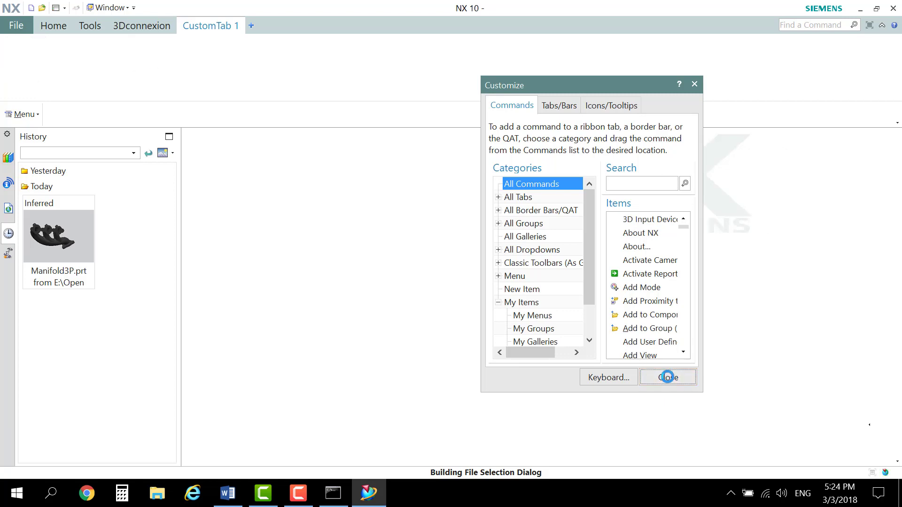
left_click(667, 378)
Step: Review the fourth verification step in the Word setup notes, then minimize Word
left_click(228, 492)
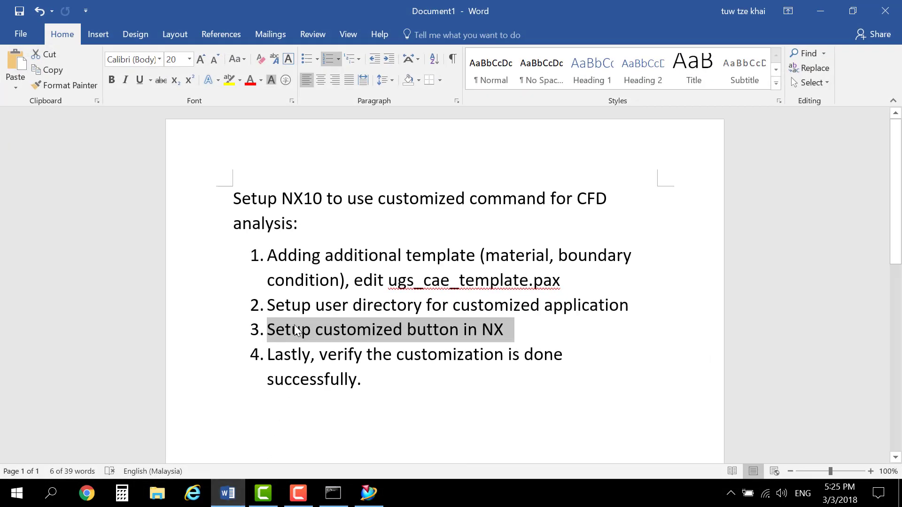
left_click(293, 352)
left_click_drag(281, 360, 372, 370)
left_click(368, 377)
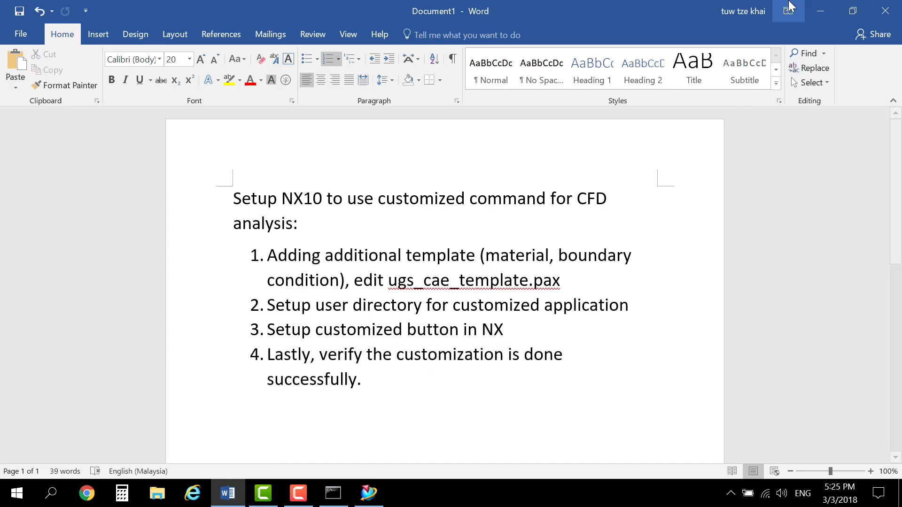
left_click(817, 12)
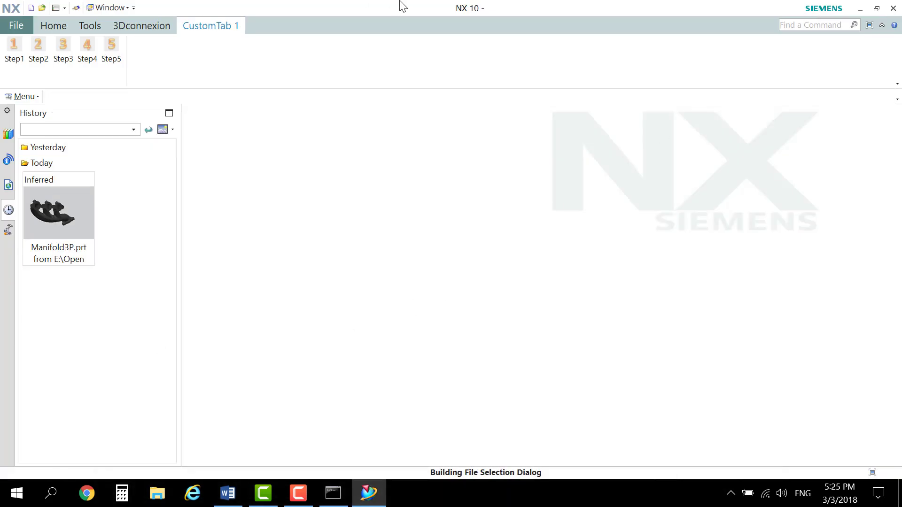
Step: Drag Manifold3P.prt from the desktop into NX and maximize the NX window
left_click_drag(401, 7, 569, 60)
left_click(176, 314)
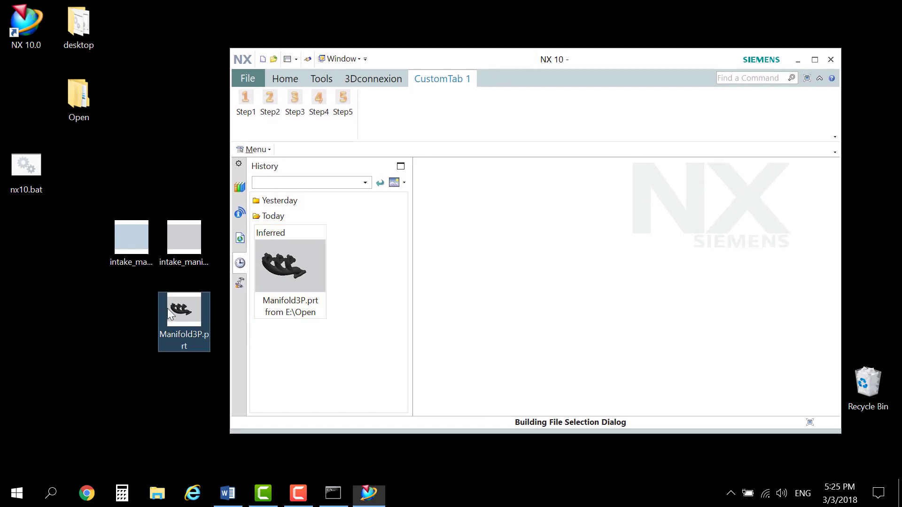
left_click_drag(176, 313, 587, 277)
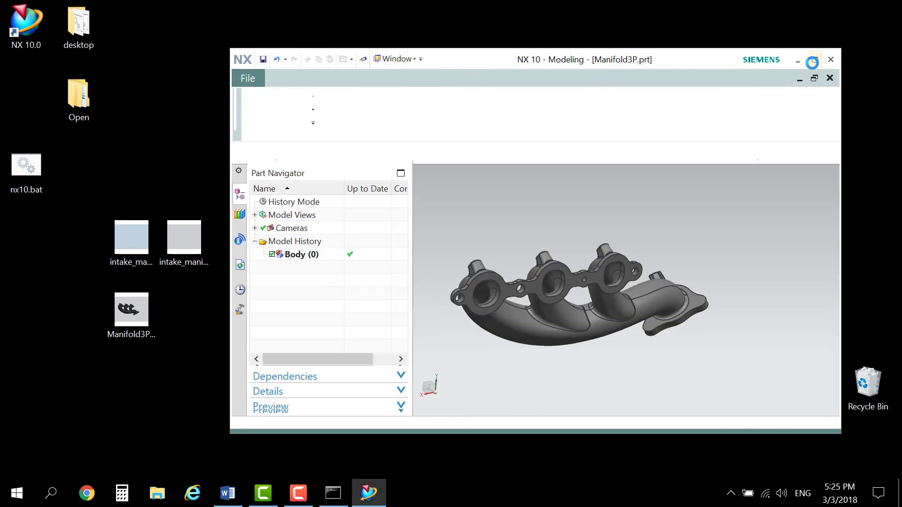
left_click(813, 61)
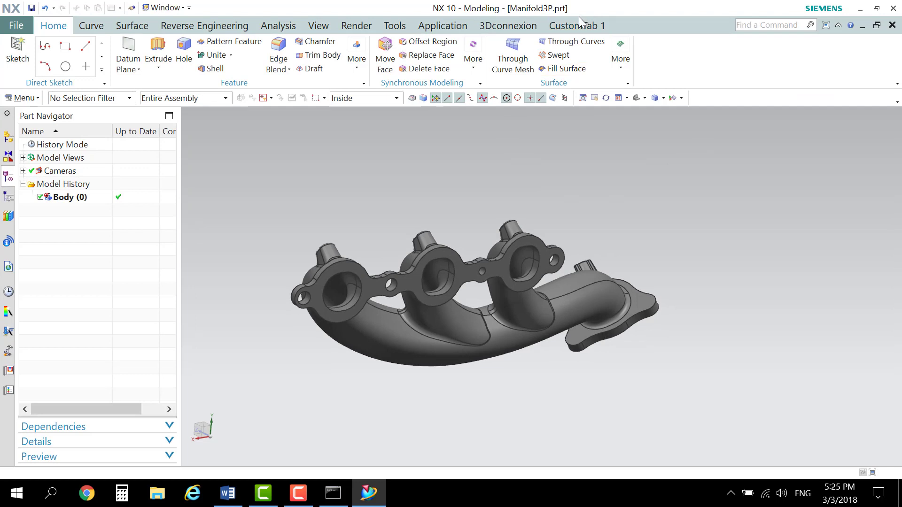
Step: Run Step1 from CustomTab 1 on the manifold solid body to extract it
left_click(576, 28)
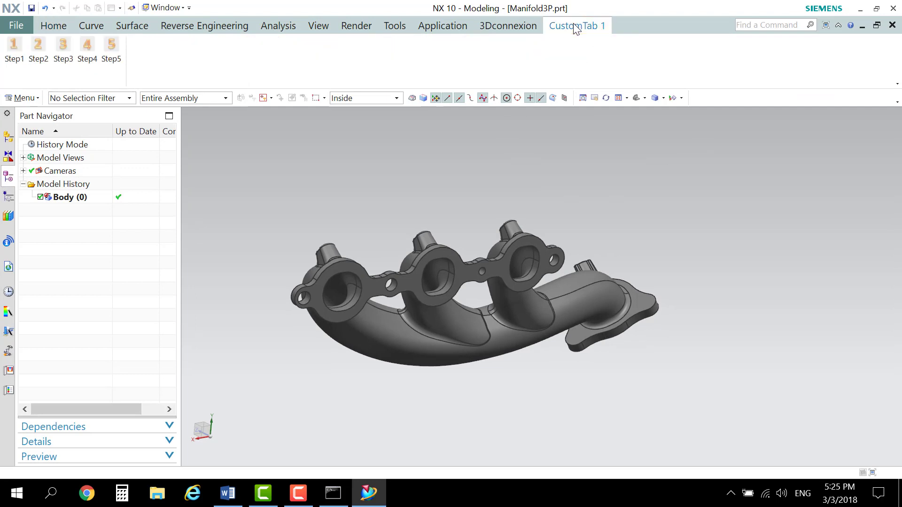
left_click(10, 50)
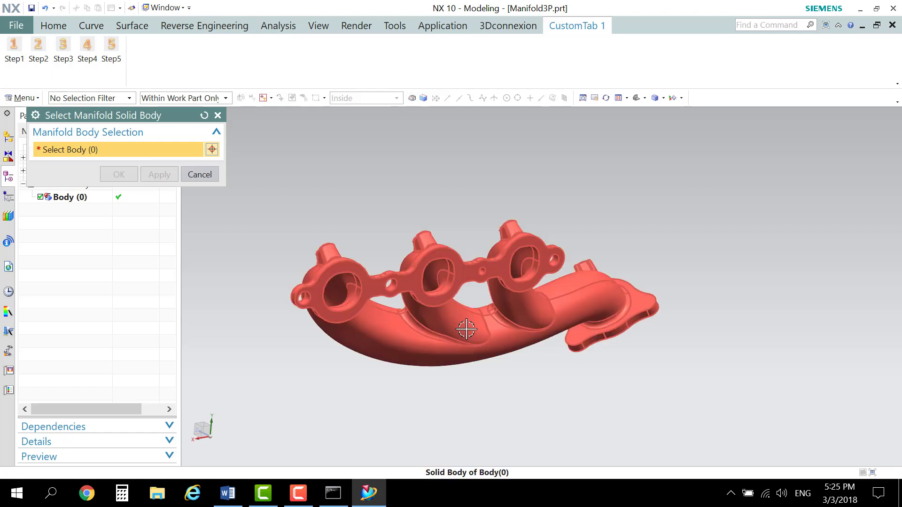
left_click(465, 326)
left_click(118, 175)
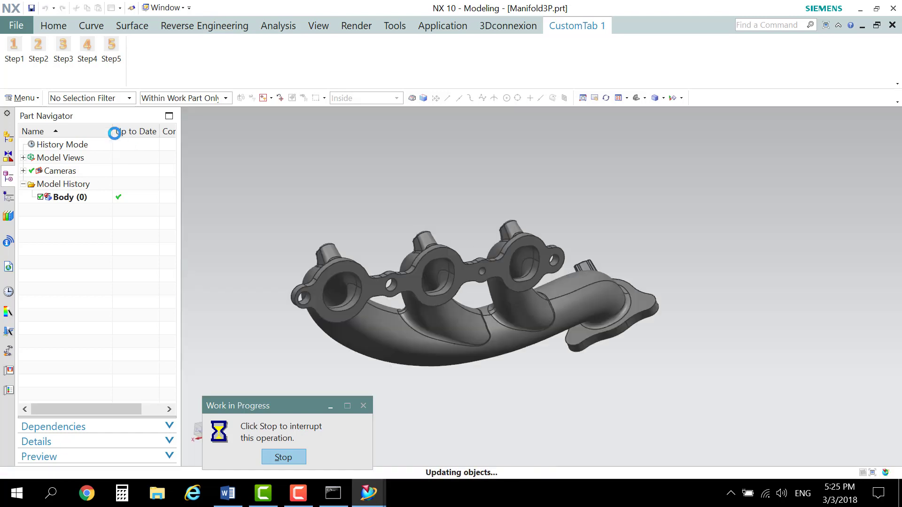
Step: Run Step2, selecting every face except the internal port faces for deletion
left_click(37, 48)
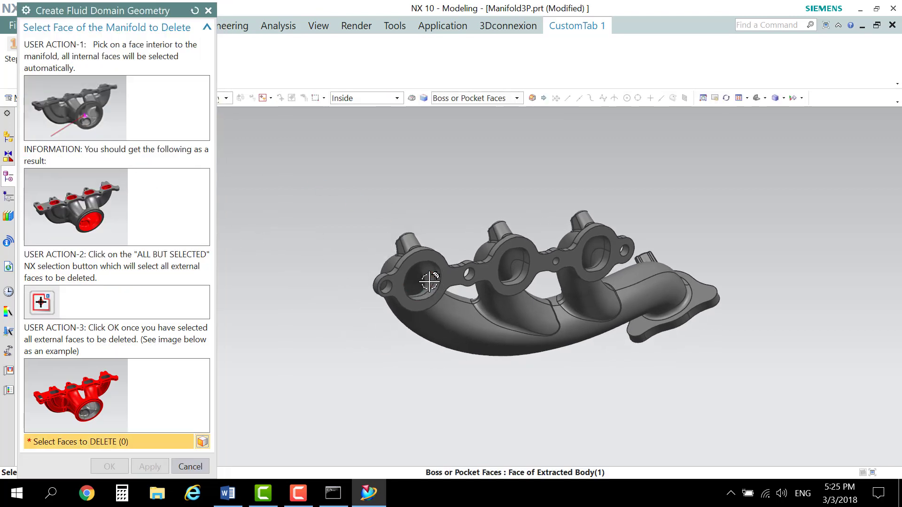
left_click(408, 287)
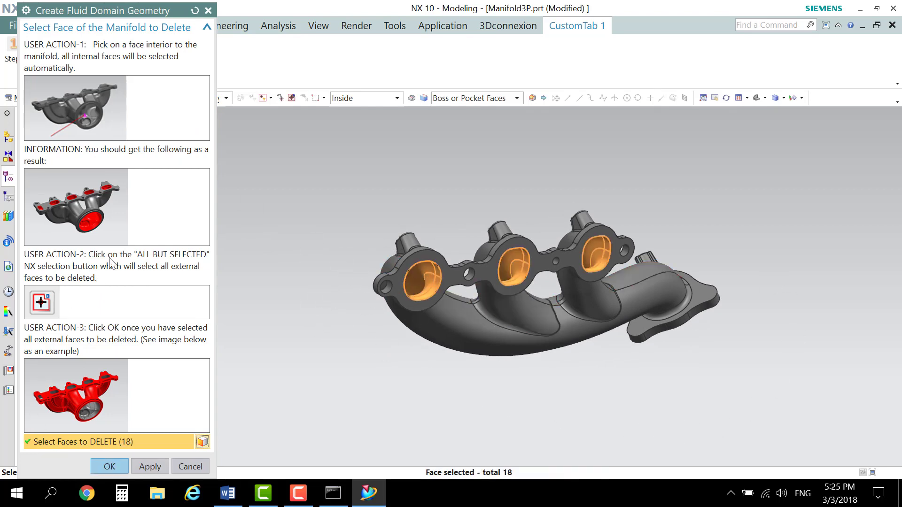
left_click(291, 98)
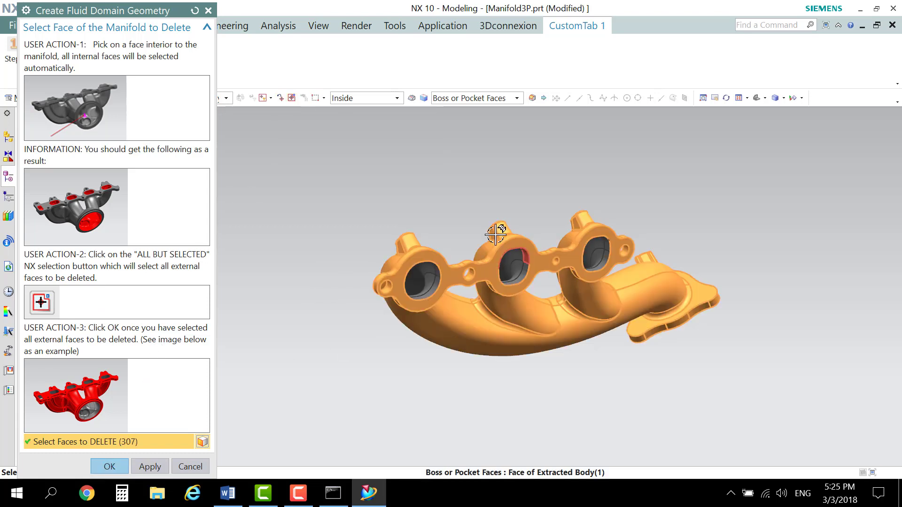
left_click(110, 469)
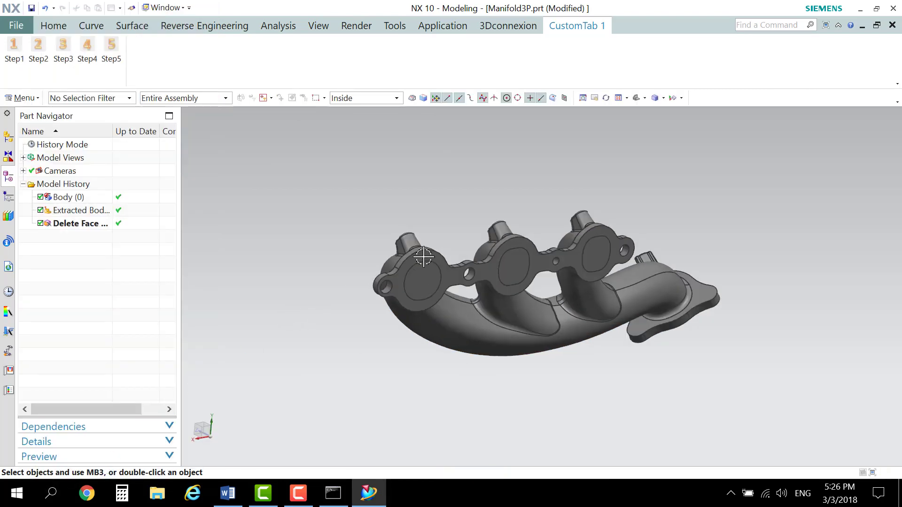
Step: Run Step3 on the left, middle and right inlet faces to build plenum cylinders
left_click(67, 49)
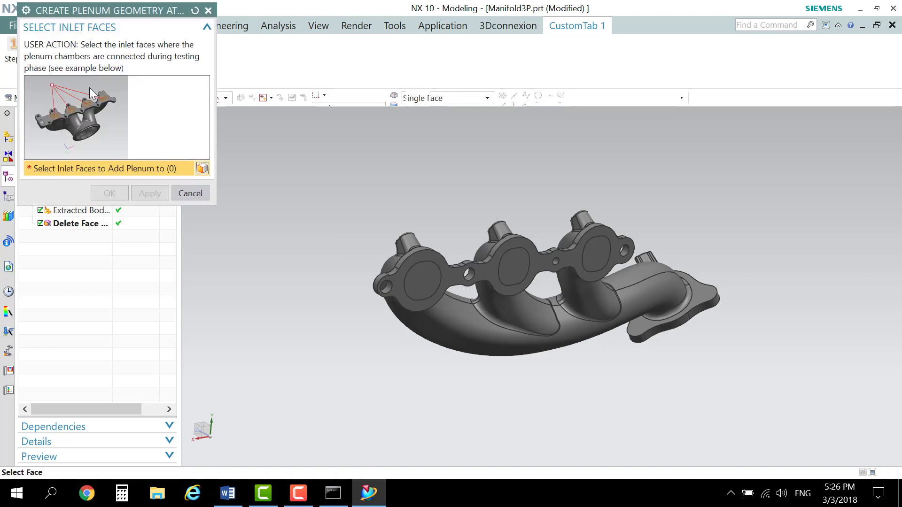
left_click(393, 271)
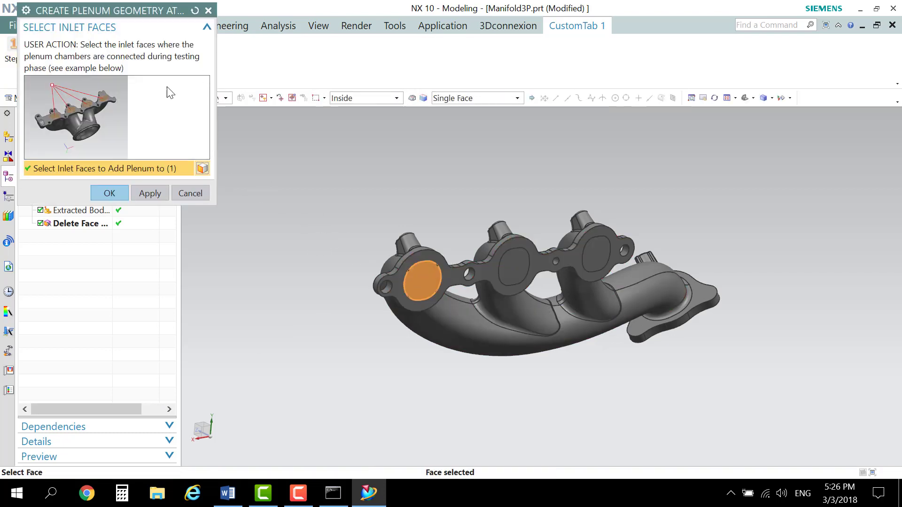
left_click(512, 263)
left_click(582, 246)
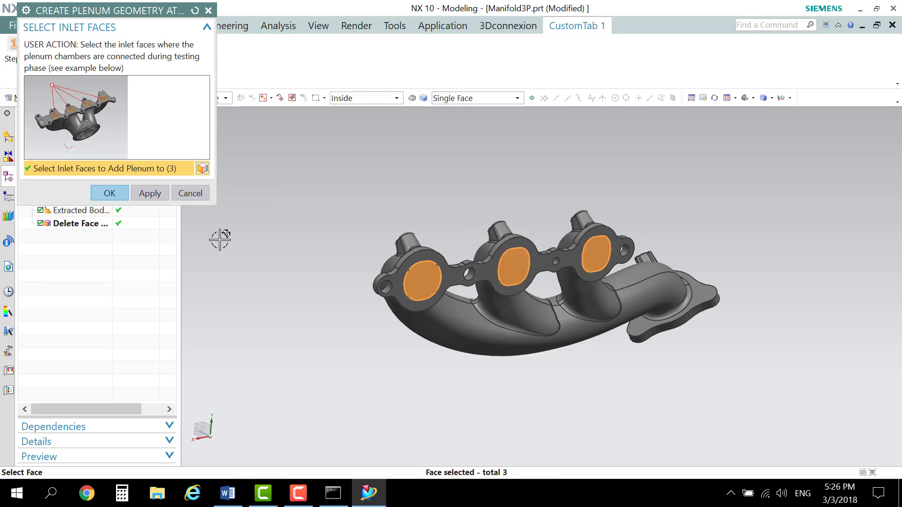
left_click(110, 193)
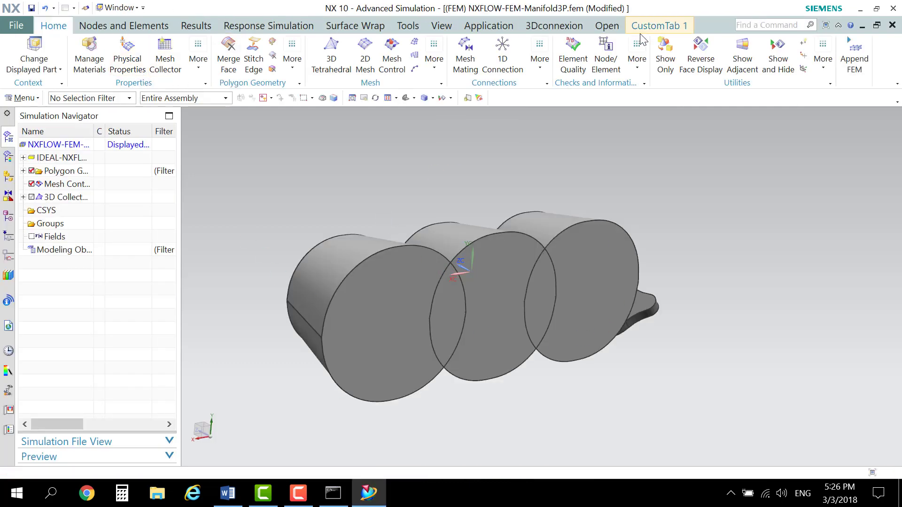
Step: Run Step4 on the manifold air domain body to mesh the fluid domain
left_click(660, 27)
left_click(88, 55)
middle_click_drag(467, 213, 528, 241)
left_click(768, 373)
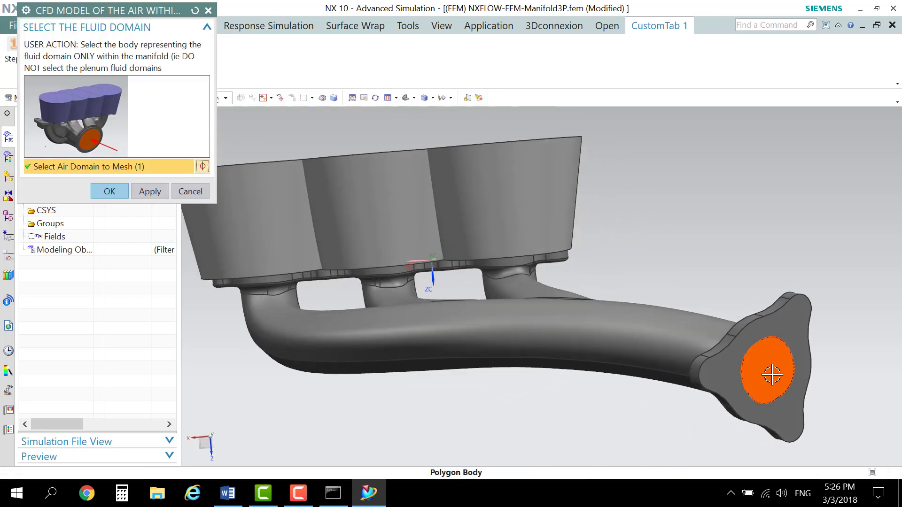
left_click(109, 191)
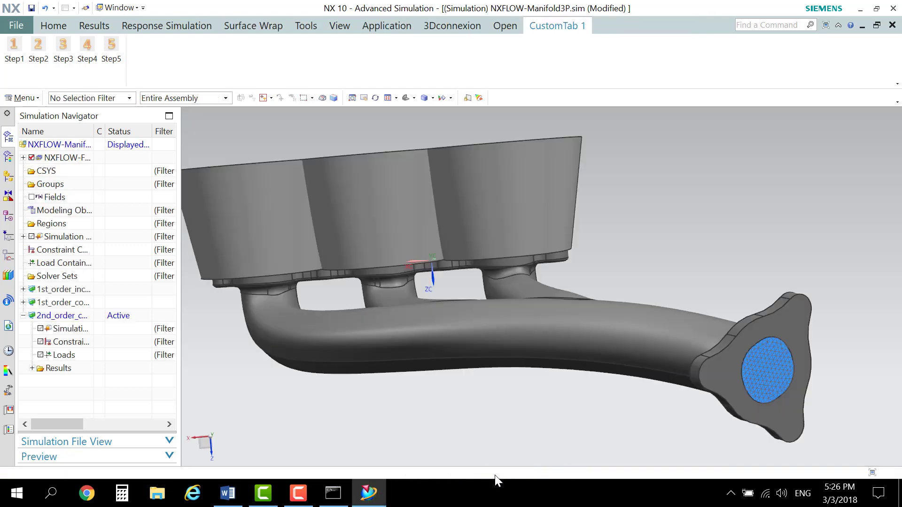
middle_click_drag(544, 353, 512, 384)
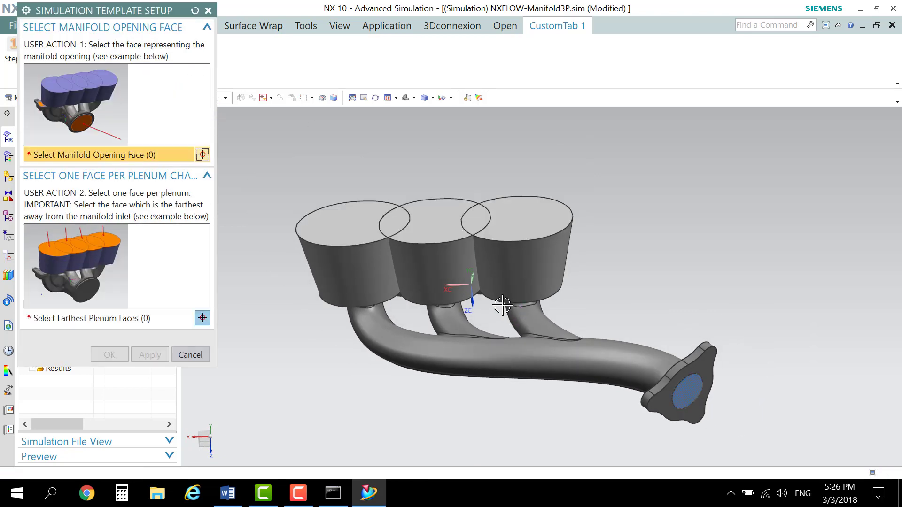
Step: Apply the template to the manifold opening face and the three plenum top faces
middle_click_drag(503, 311, 502, 293)
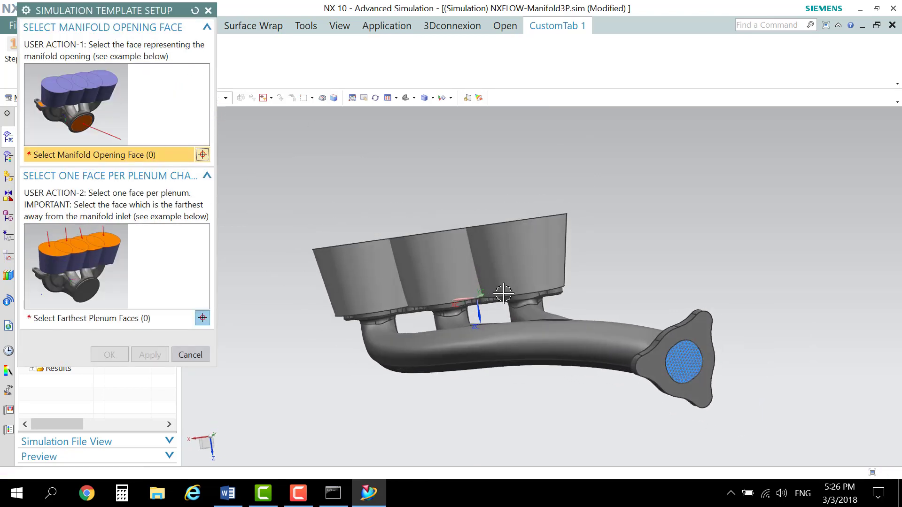
left_click(676, 362)
middle_click_drag(477, 199, 493, 235)
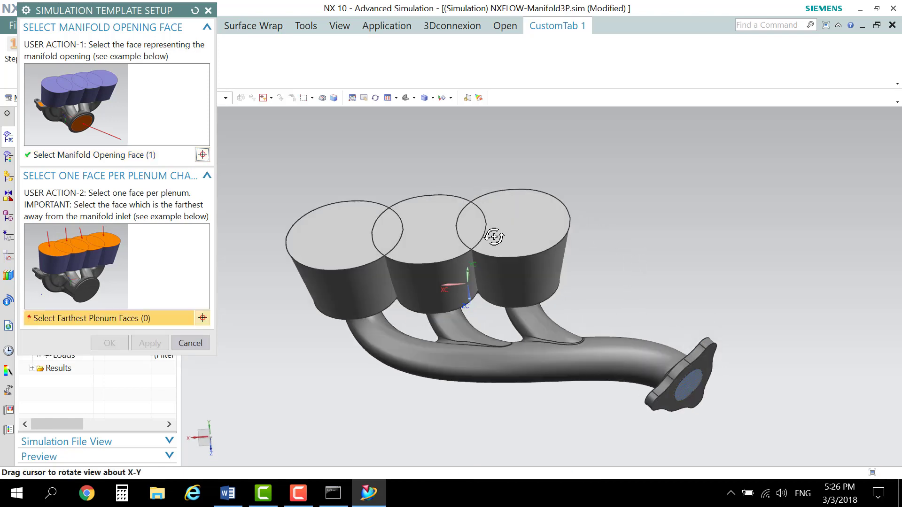
left_click(346, 213)
left_click(436, 219)
left_click(520, 222)
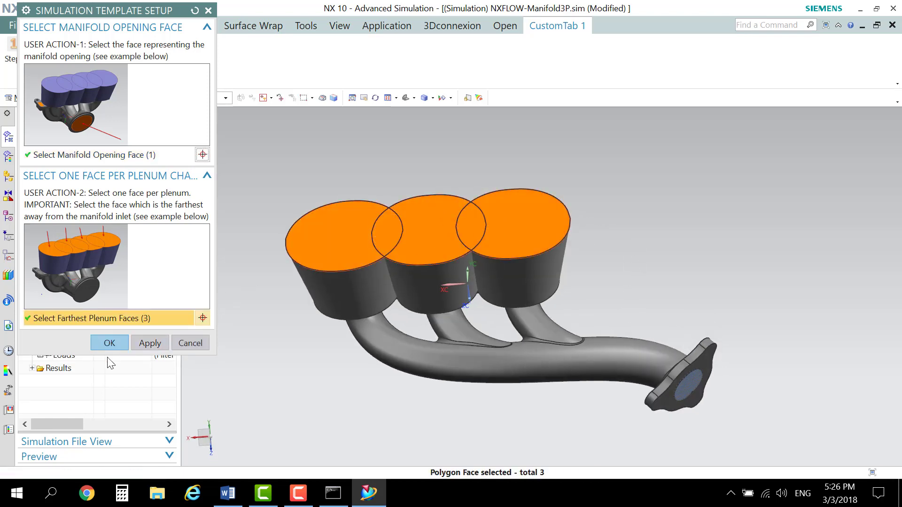
left_click(109, 342)
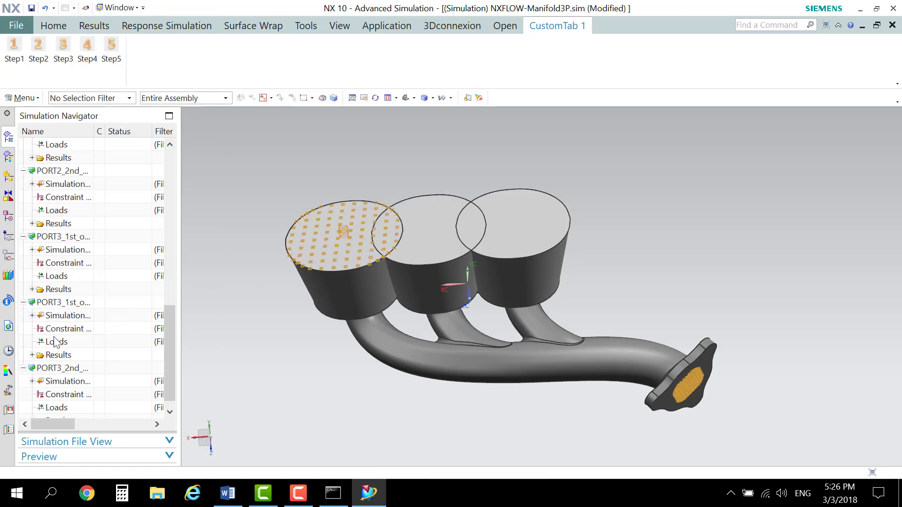
Step: Activate the PORT1_1st_order_incompressible solution and review its Solve settings, cancelling without solving
scroll(96, 332, "up", 10)
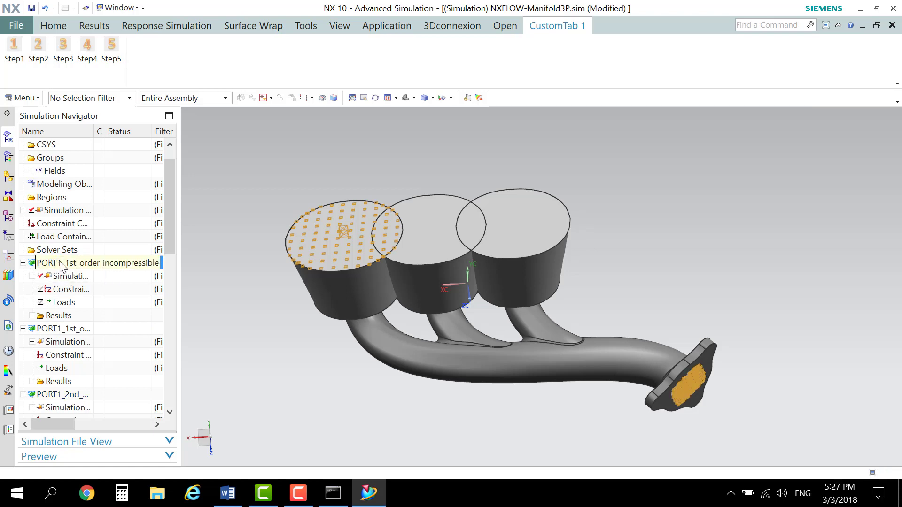
double_click(56, 261)
right_click(65, 264)
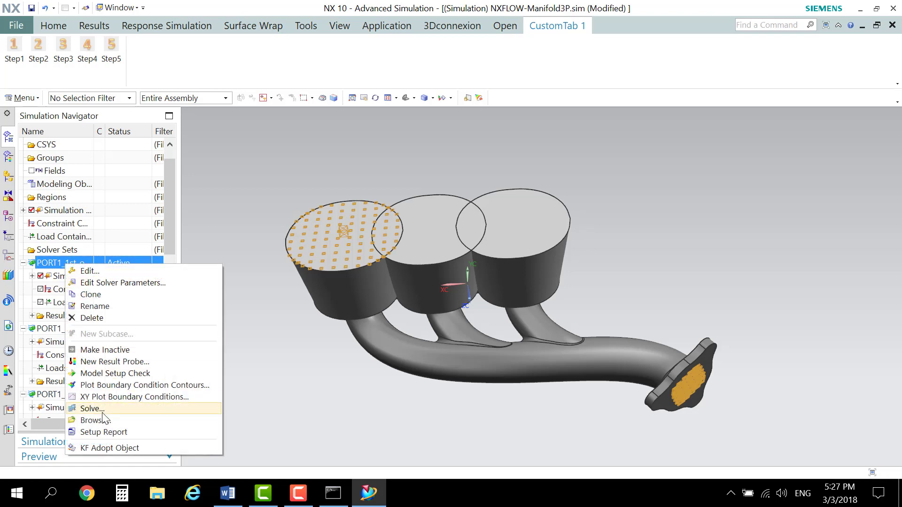
left_click(103, 409)
left_click(197, 106)
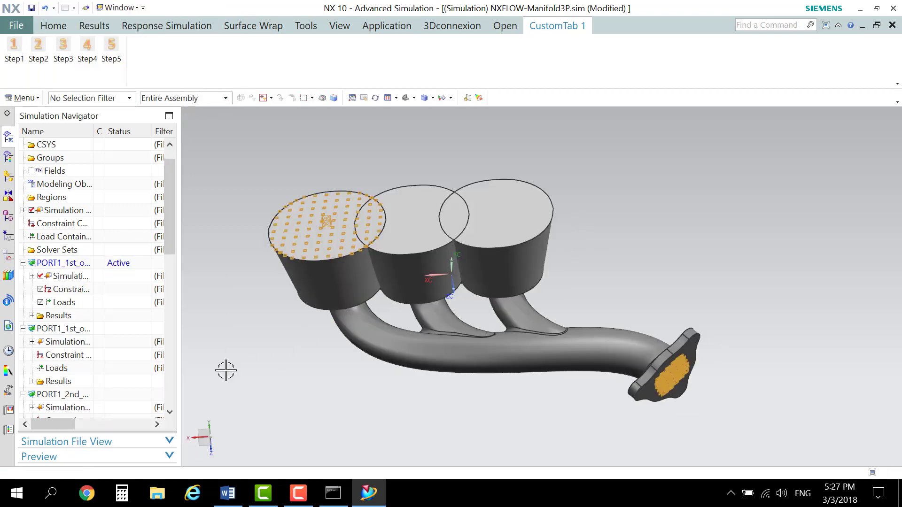
Step: Bring the Word CFD setup notes forward, select all its text, then deselect it
left_click(227, 493)
key("ctrl+a")
left_click(401, 404)
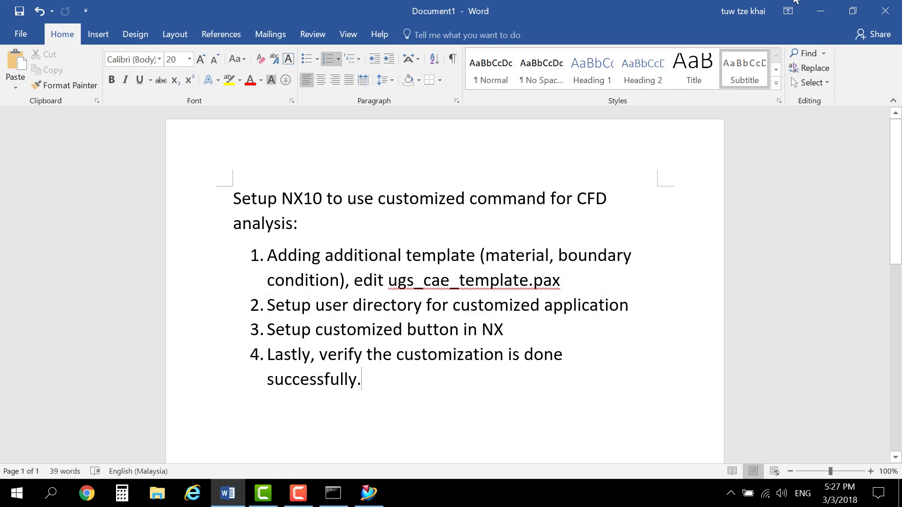